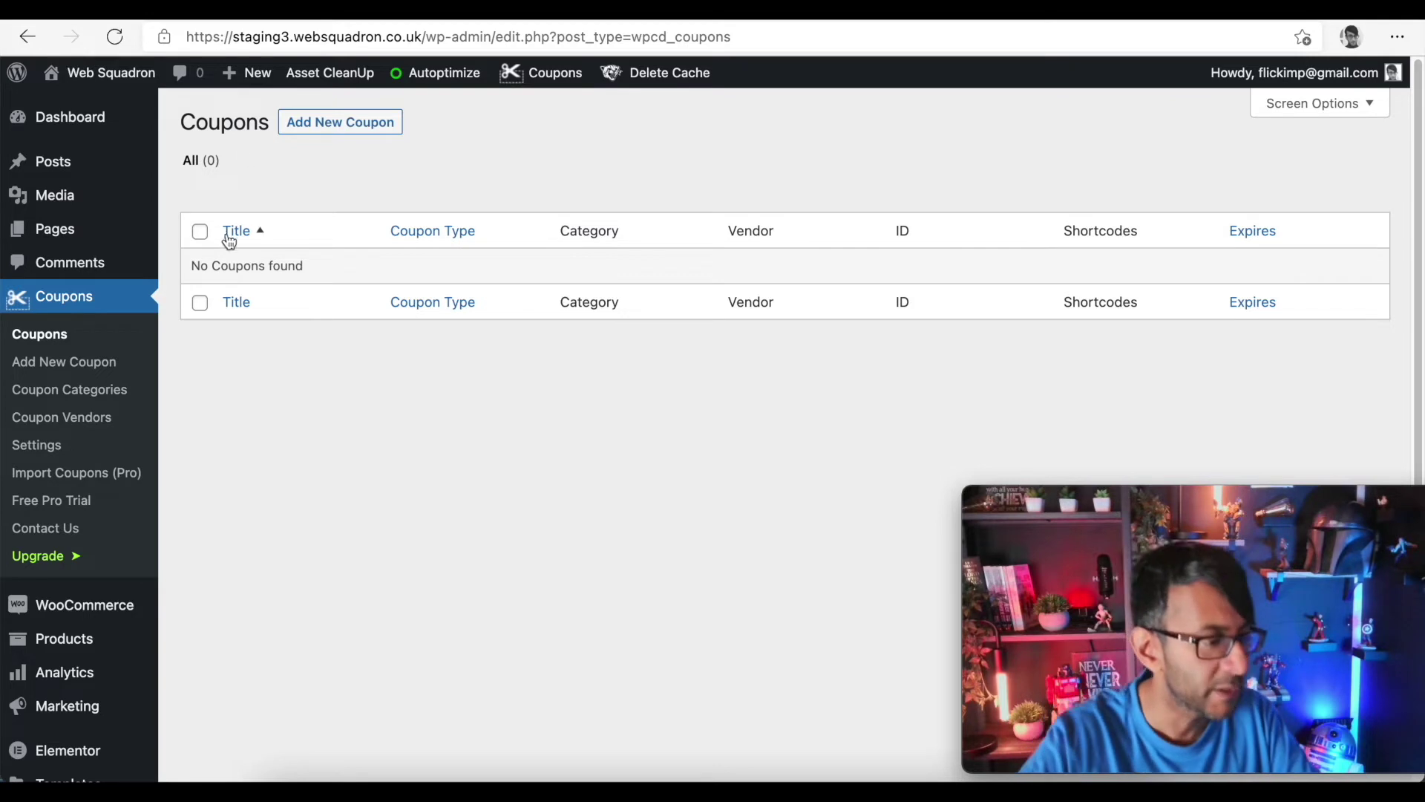
Open a blank Add New Coupon form from the Coupons list.
left_click(380, 127)
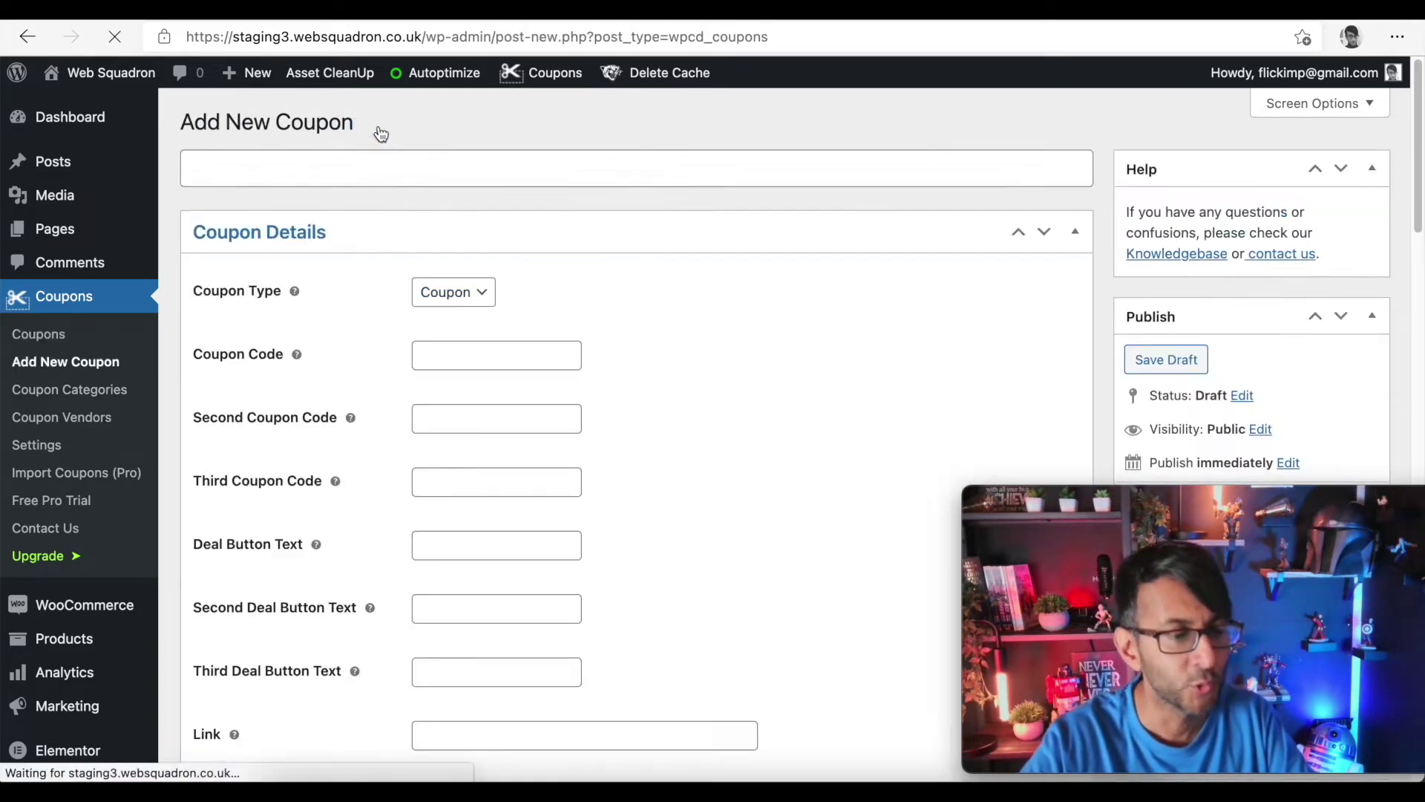
Title the new coupon 'Elementor'.
left_click(470, 174)
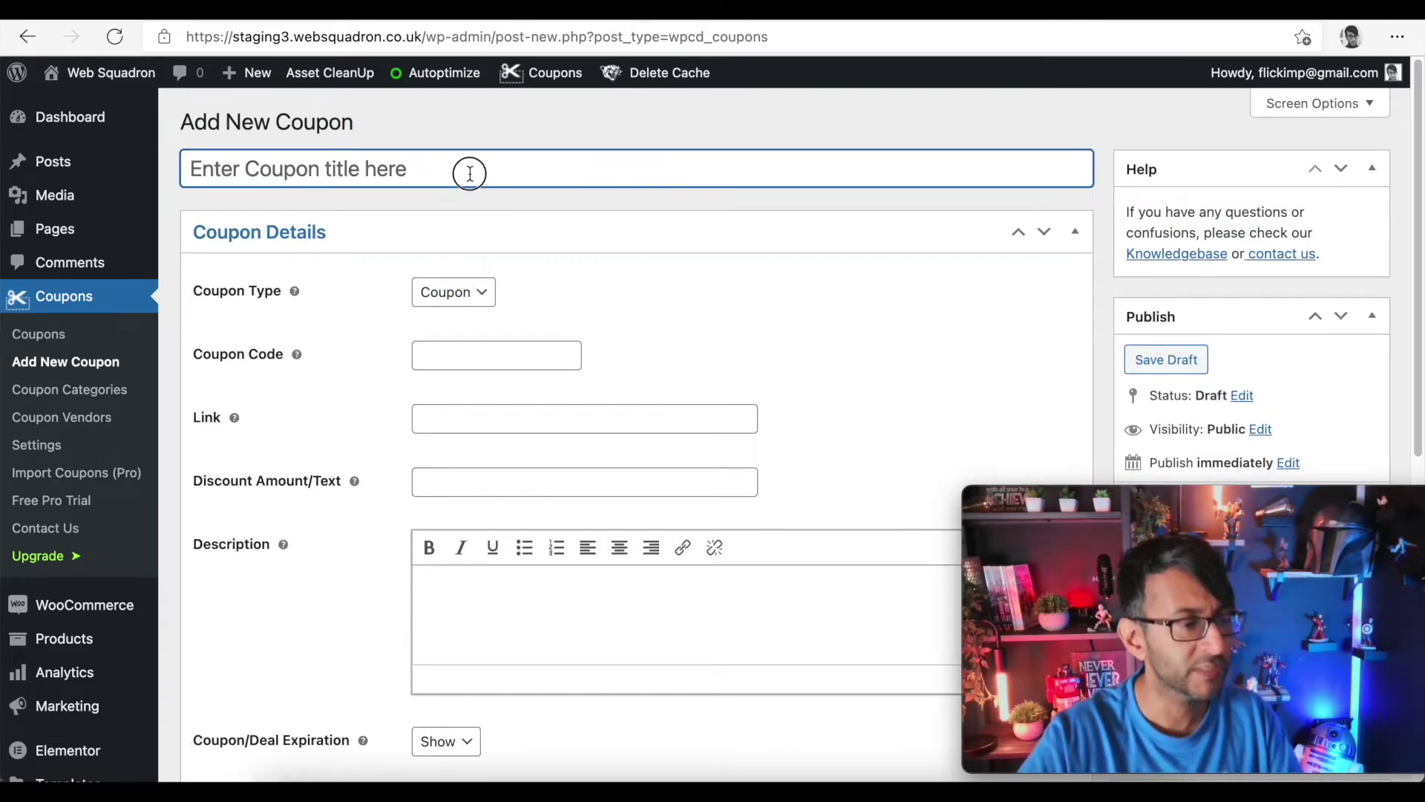
type("Wo")
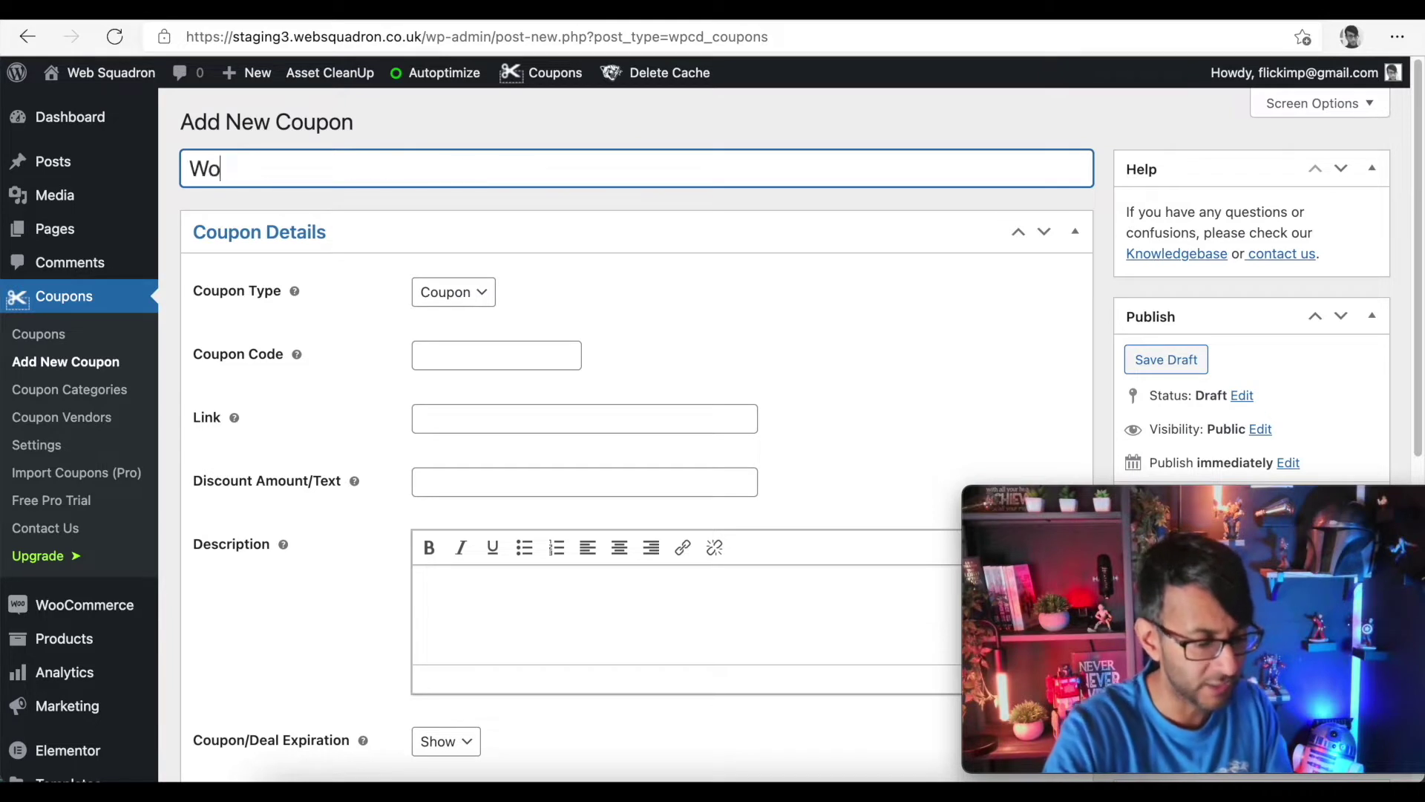
type("nderful D")
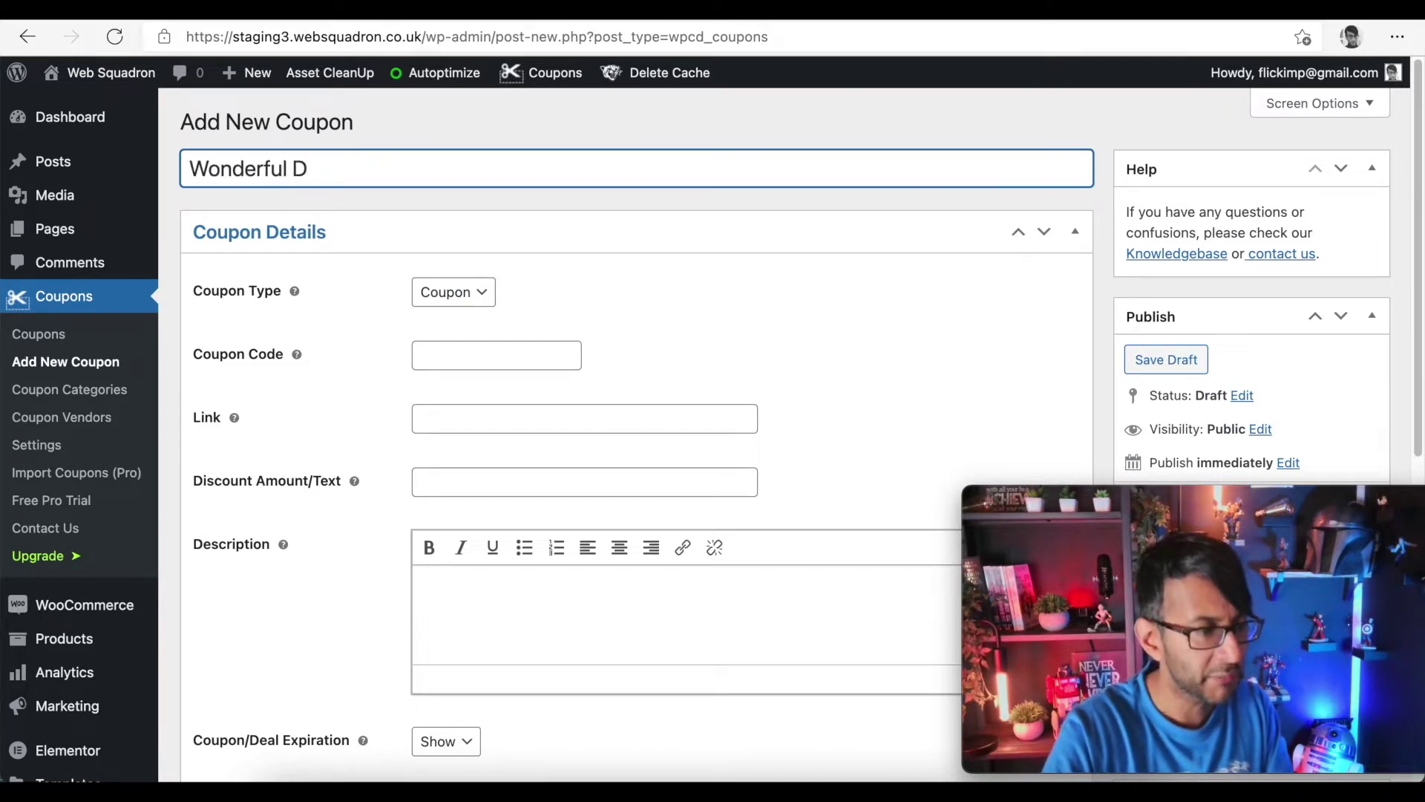
key("BackSpace")
key("BackSpace")
key("BackSpace")
key("BackSpace")
key("BackSpace")
key("BackSpace")
key("BackSpace")
key("BackSpace")
key("BackSpace")
key("BackSpace")
key("BackSpace")
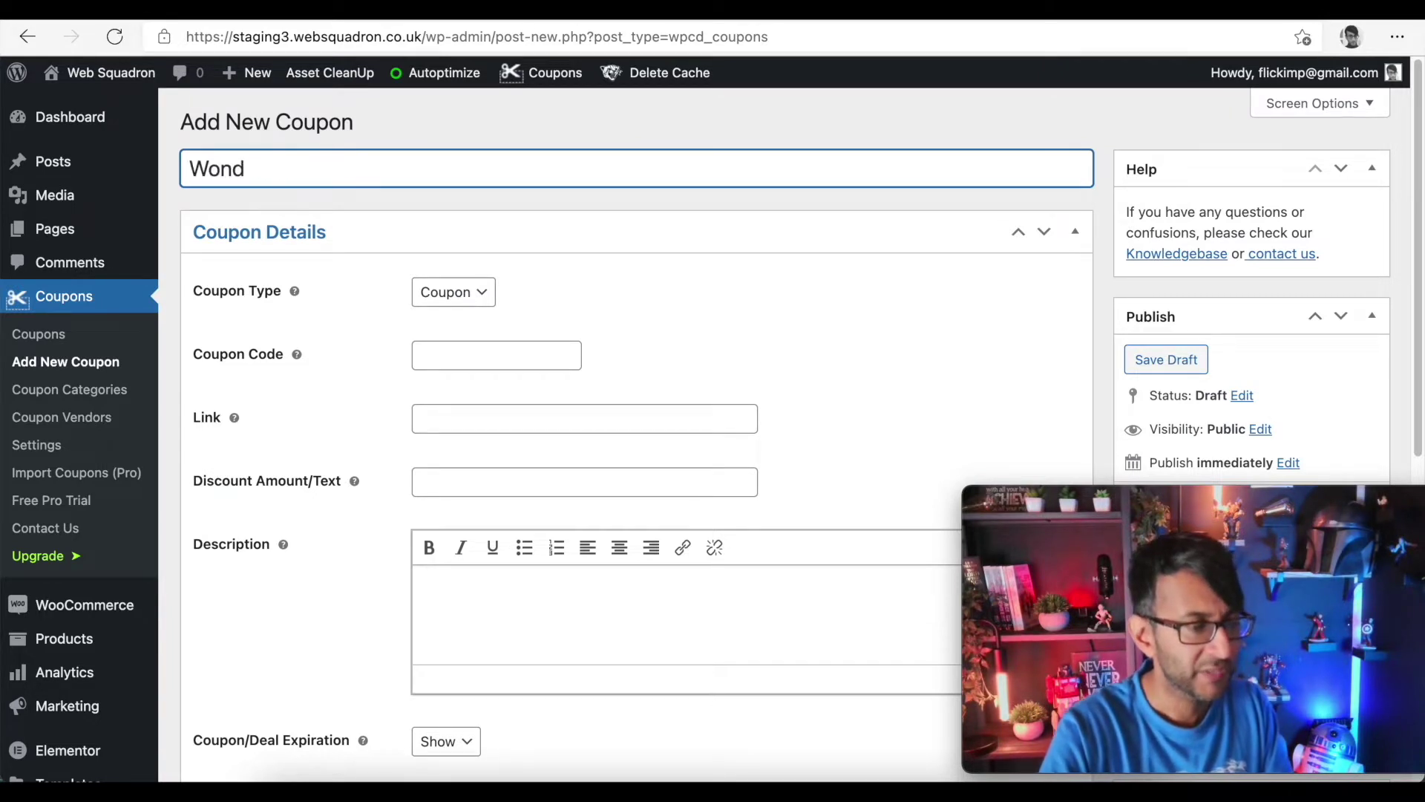
type("Elemnen")
key("BackSpace")
key("BackSpace")
key("BackSpace")
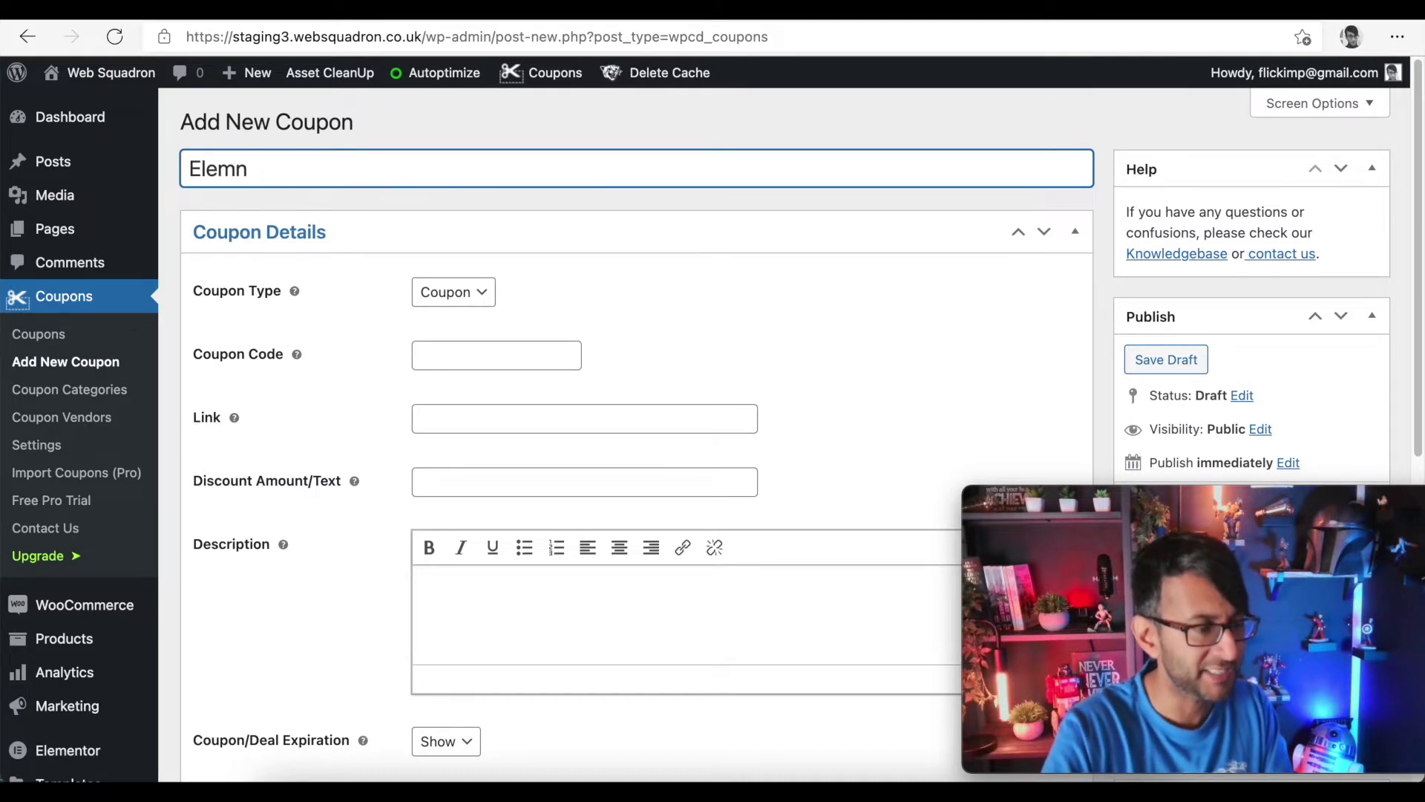
type("entor")
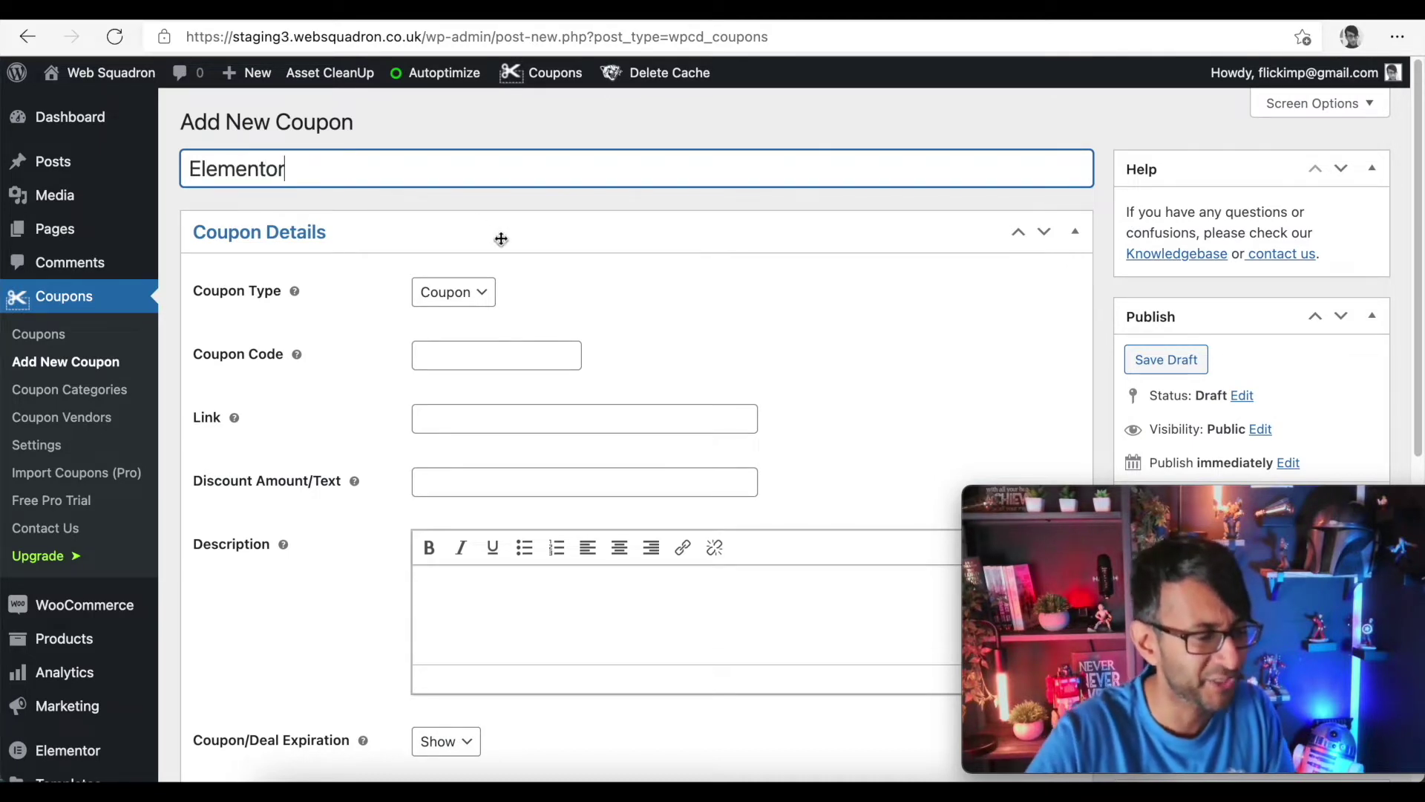
Switch Coupon Type to Image, then back to Coupon to reveal the code field.
left_click(479, 293)
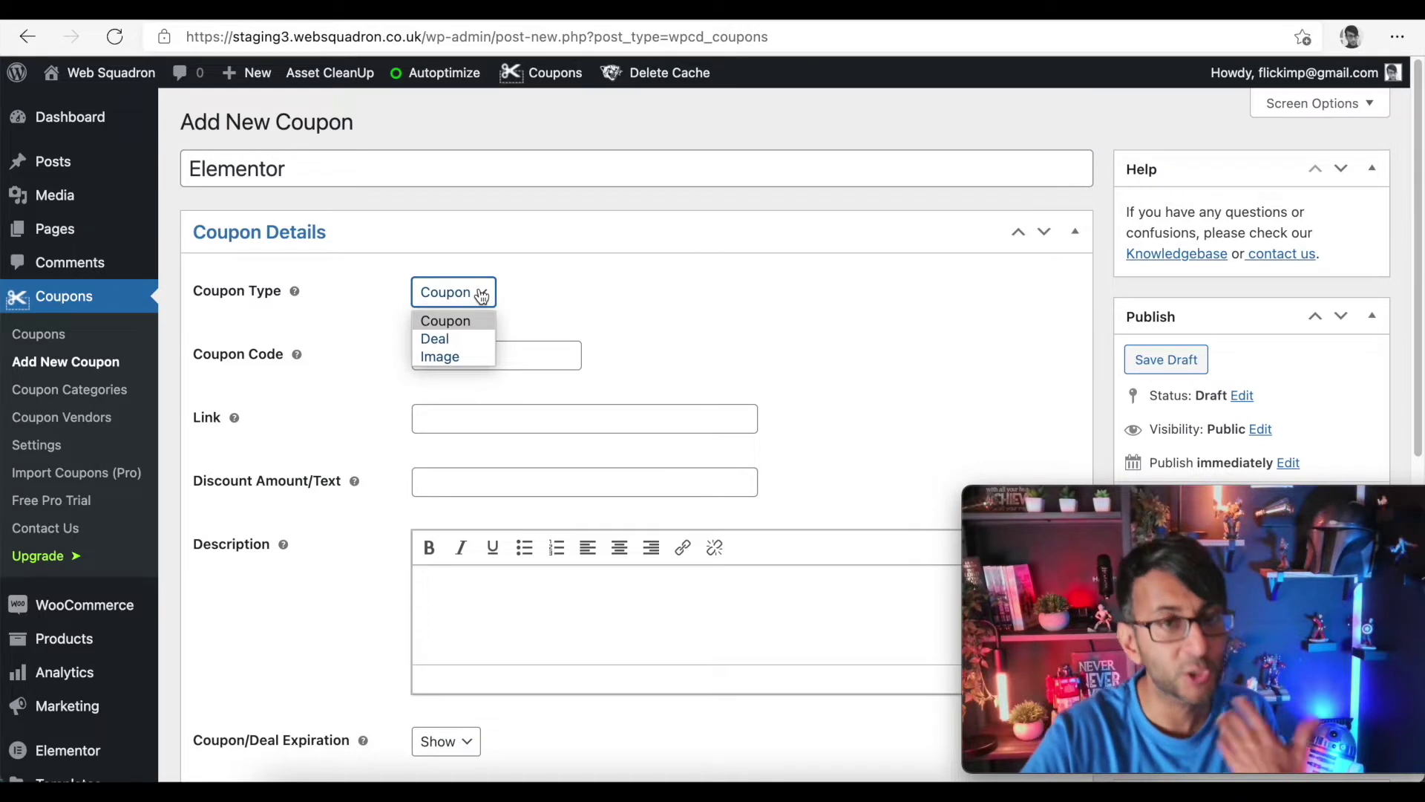
left_click(468, 356)
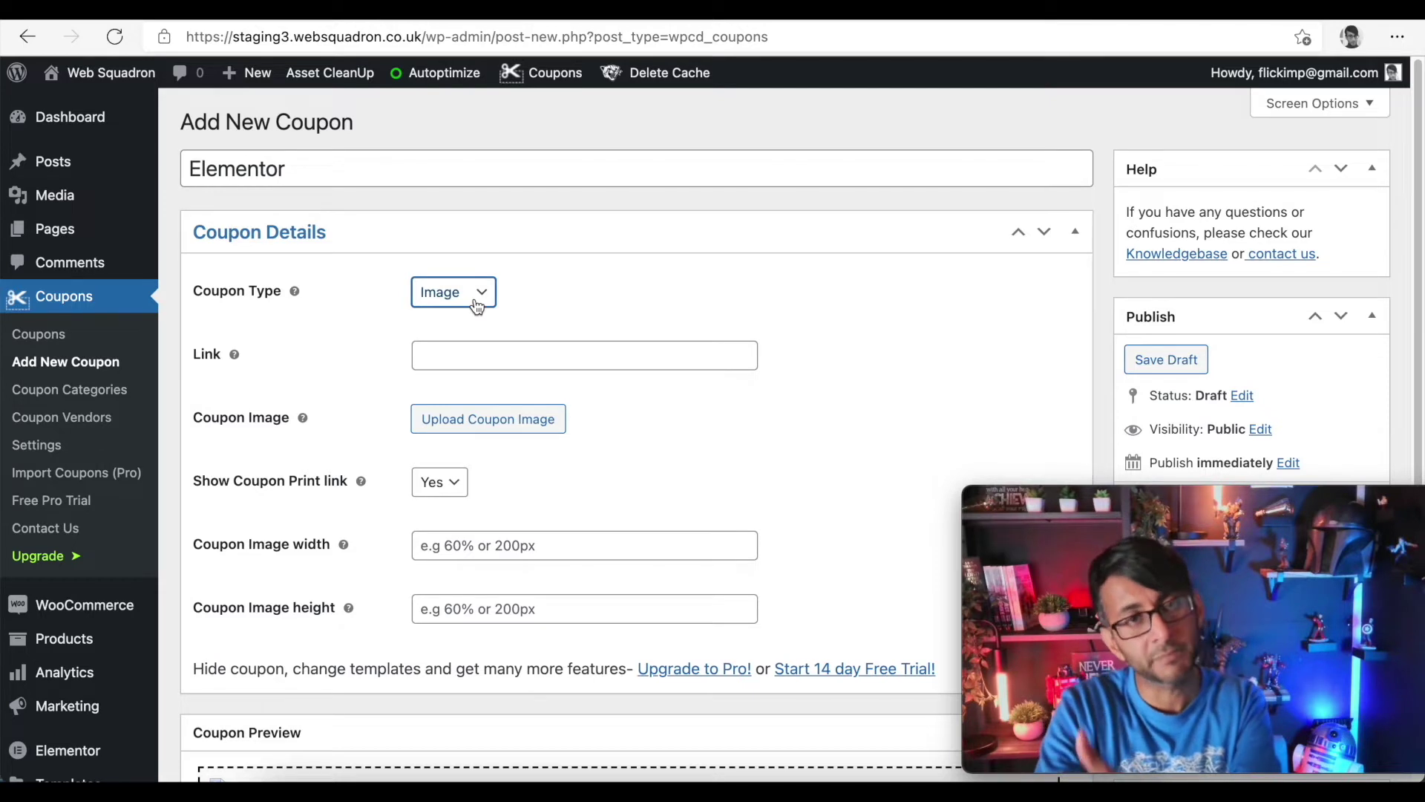
left_click(478, 307)
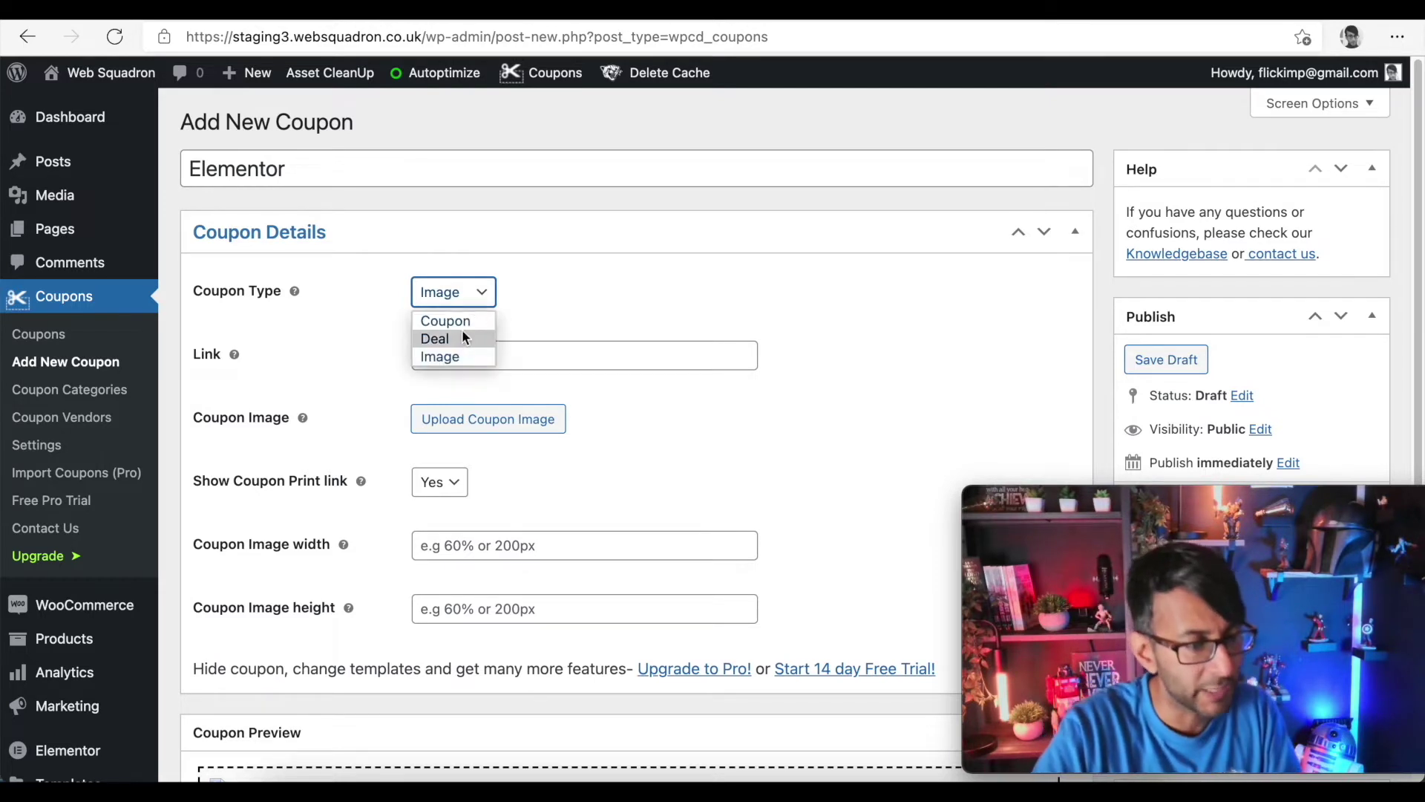
left_click(478, 318)
left_click(457, 359)
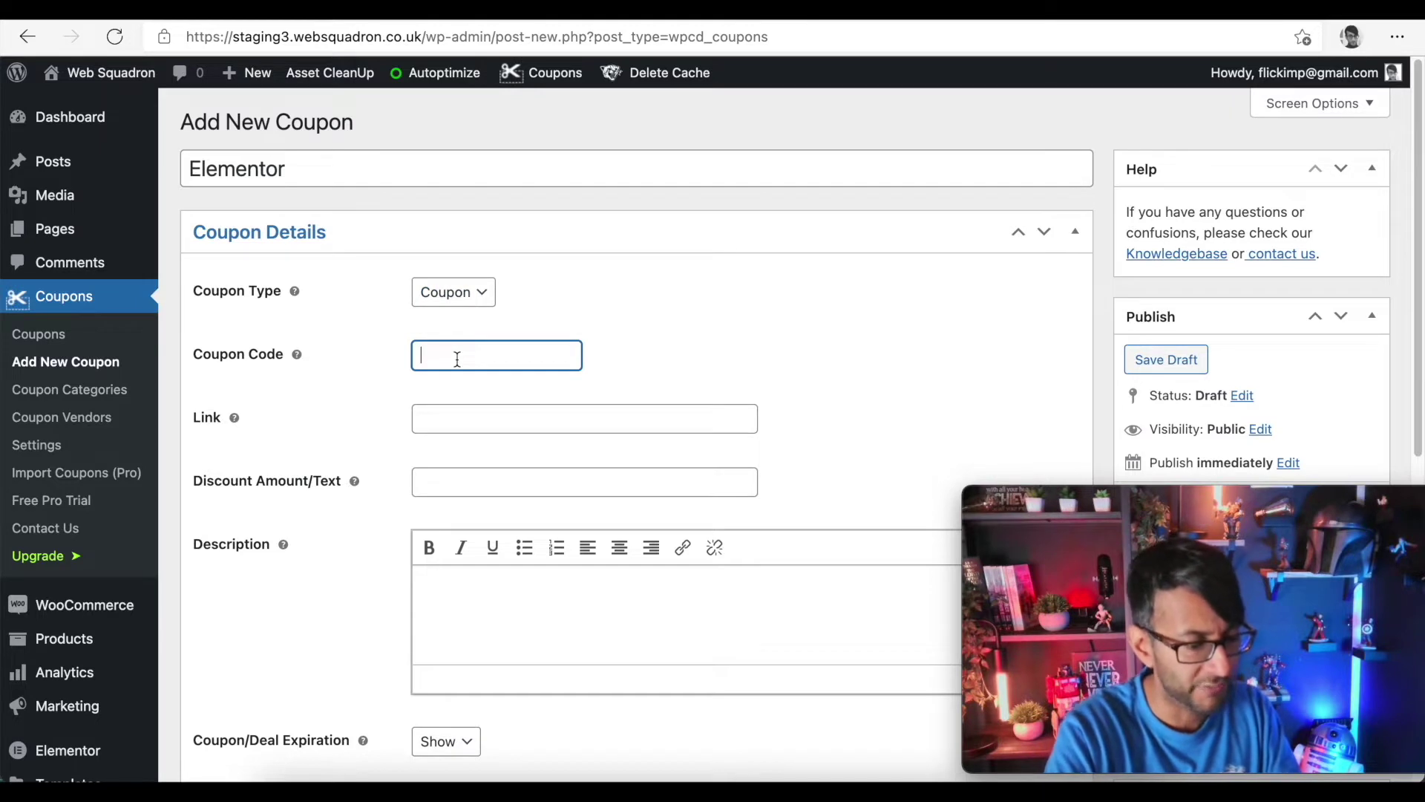
Enter coupon code 1001 and paste the site's address into the Link field.
type("1001")
left_click(462, 421)
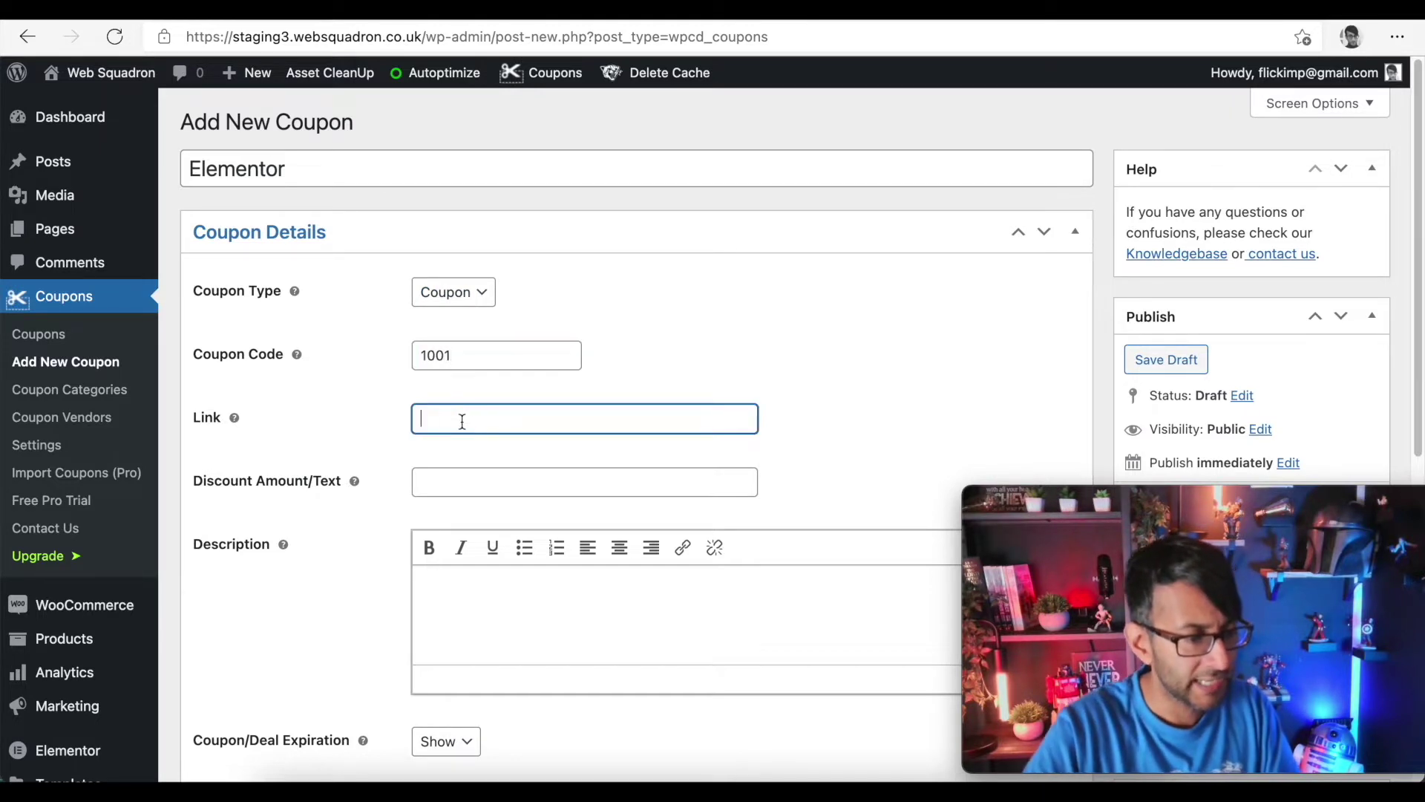
left_click(294, 36)
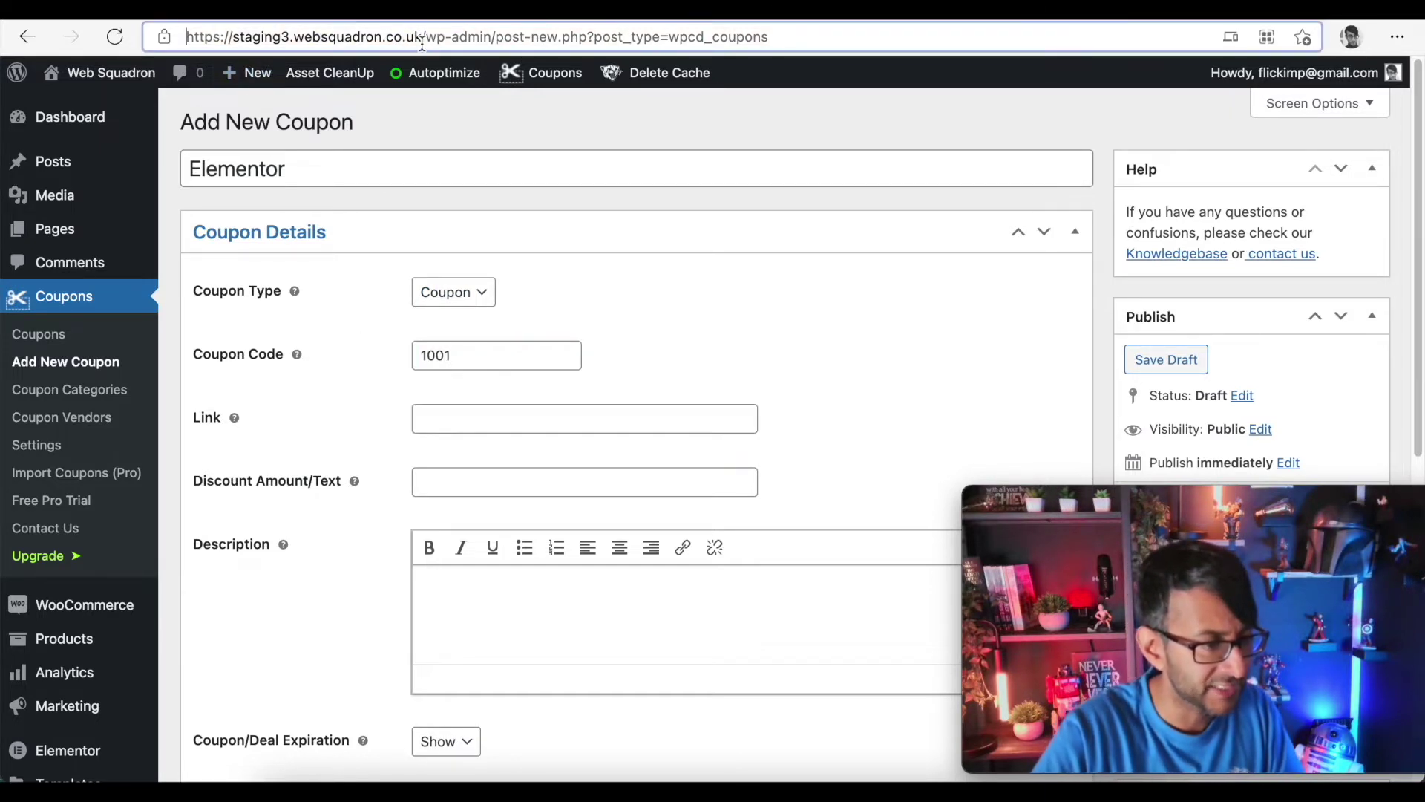
left_click_drag(423, 36, 160, 36)
key("super+c")
left_click(503, 419)
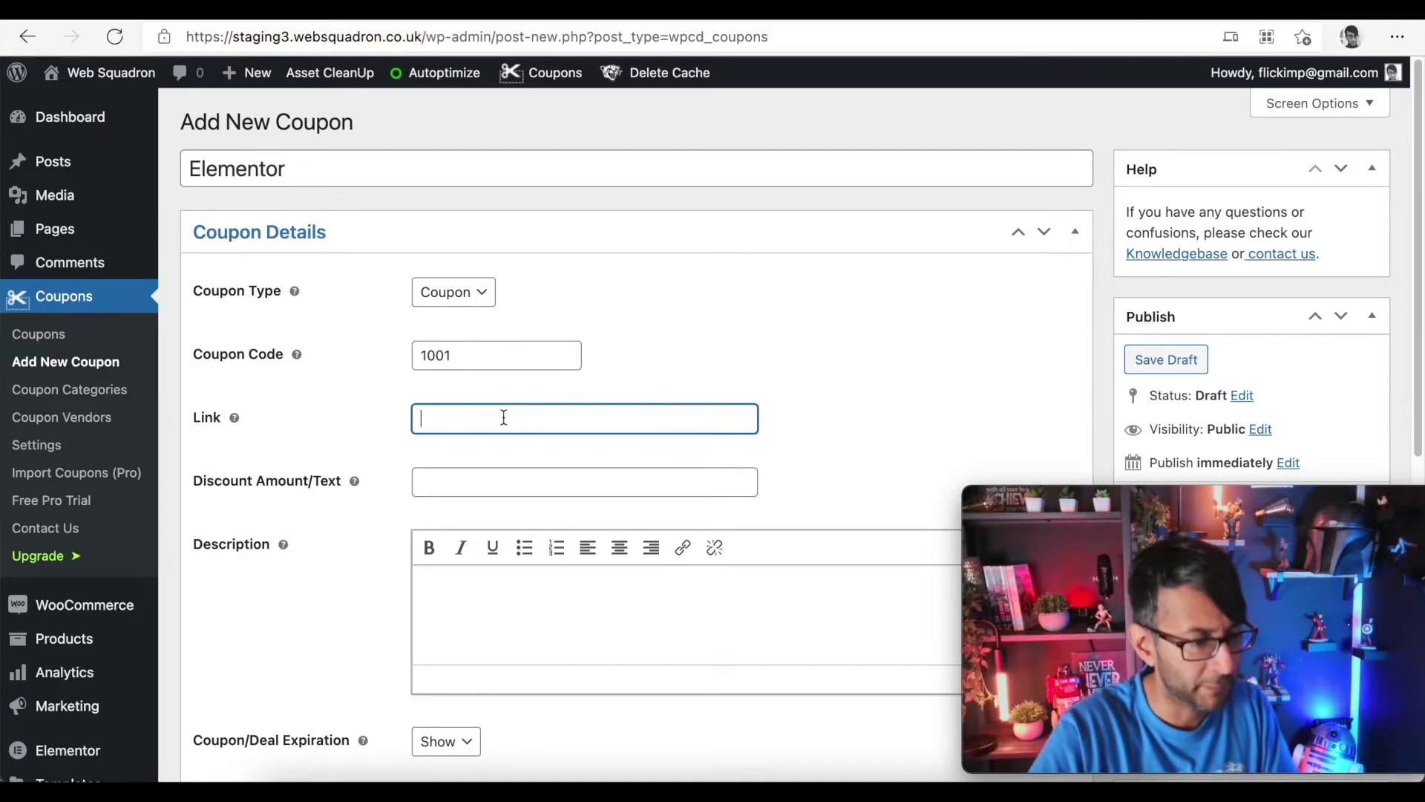
key("super+v")
type("/")
left_click_drag(525, 418, 471, 414)
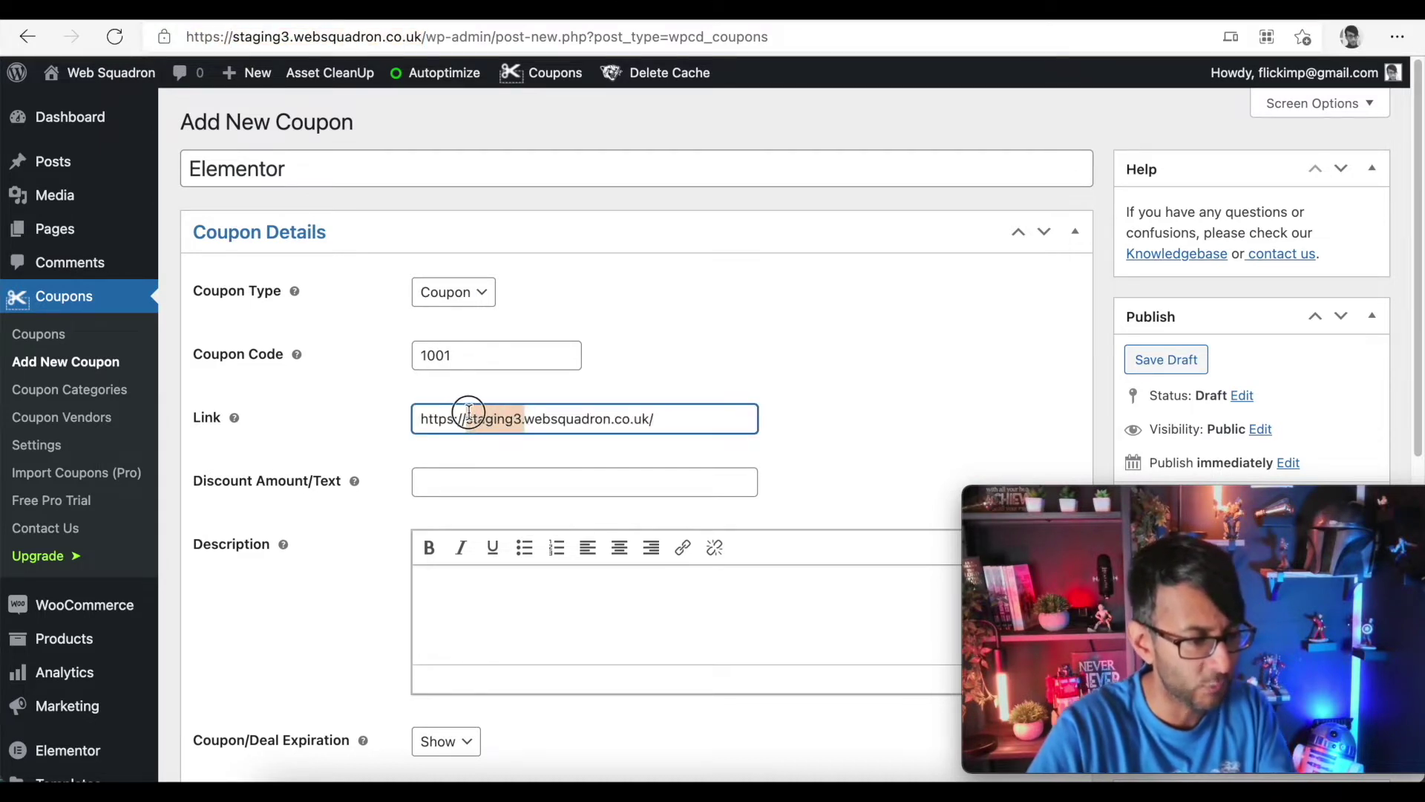
key("BackSpace")
left_click(659, 417)
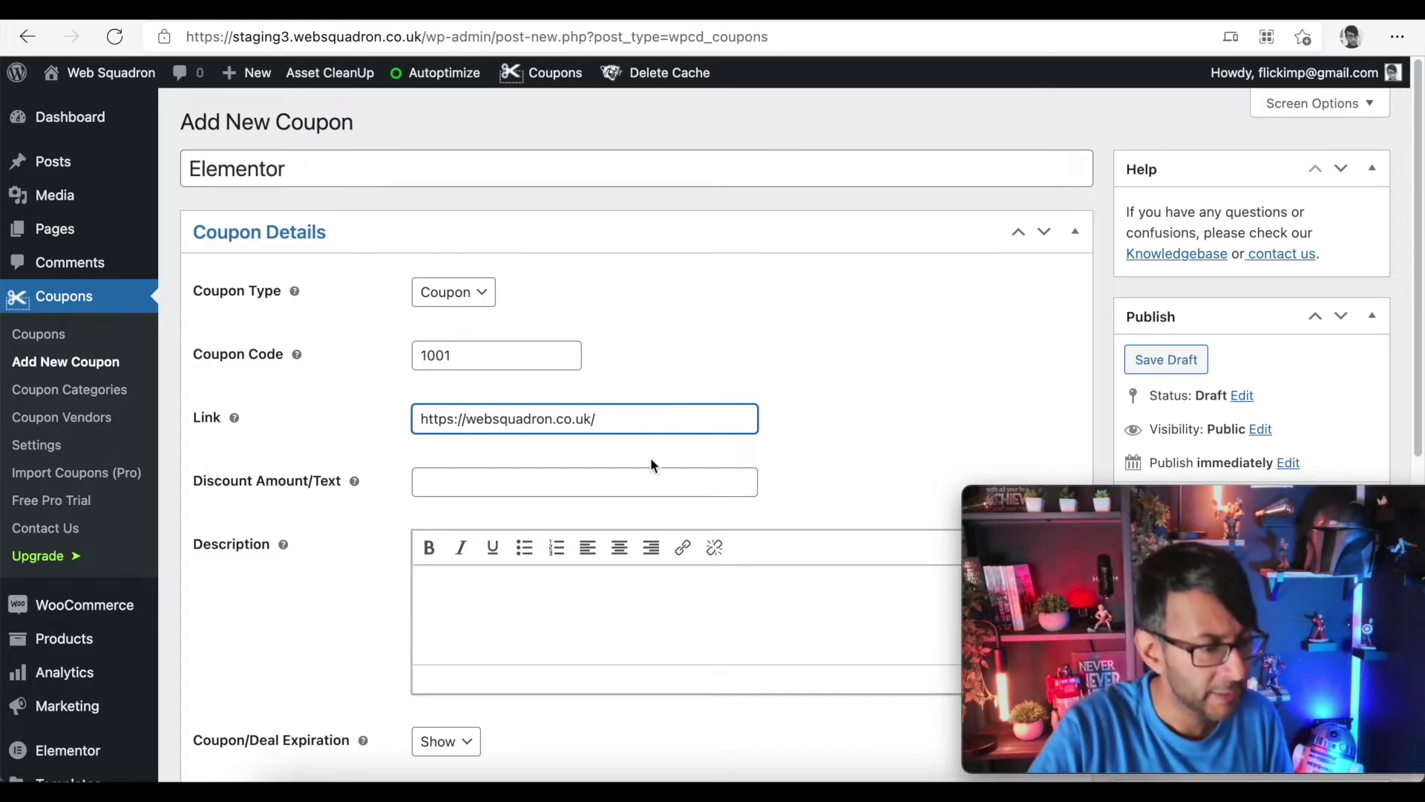
left_click(646, 479)
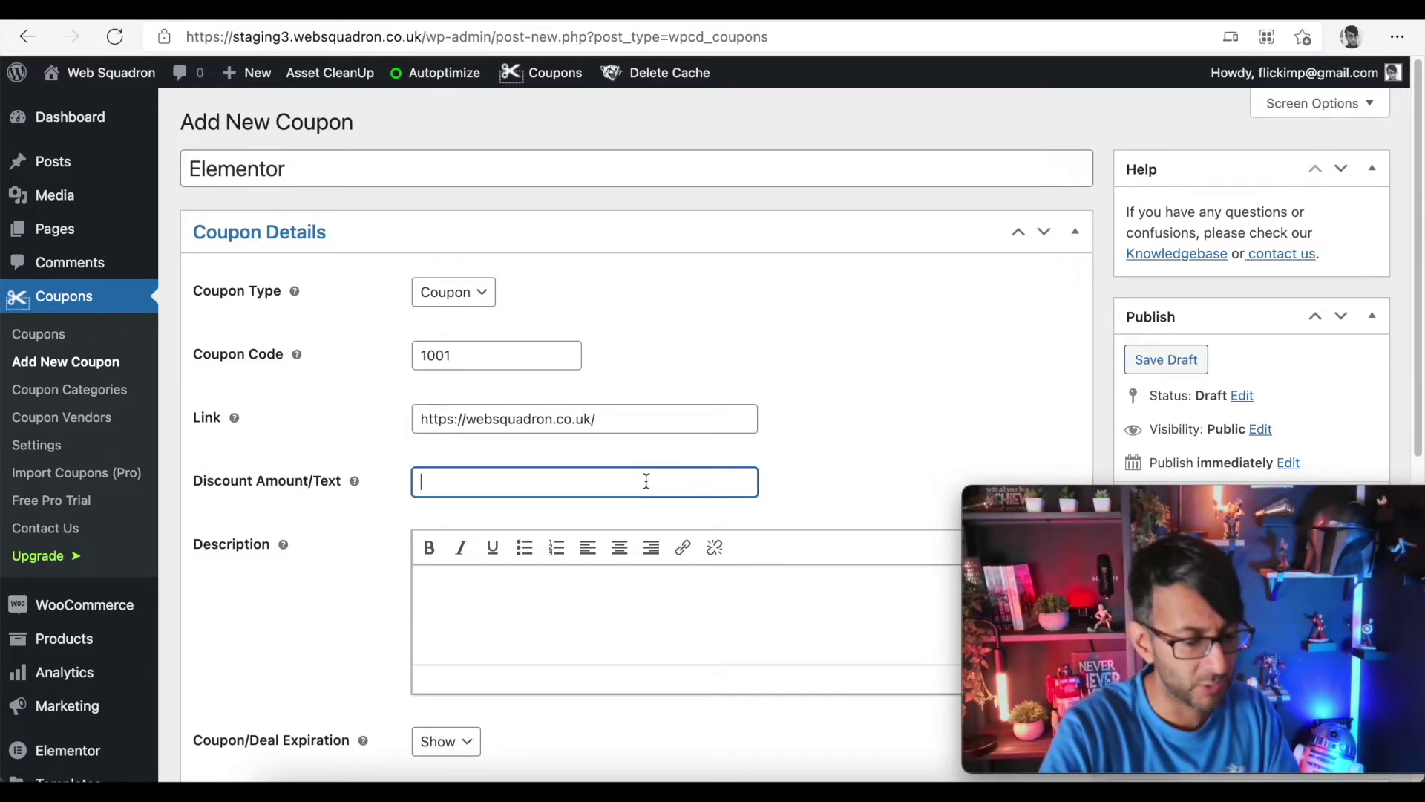
type("50")
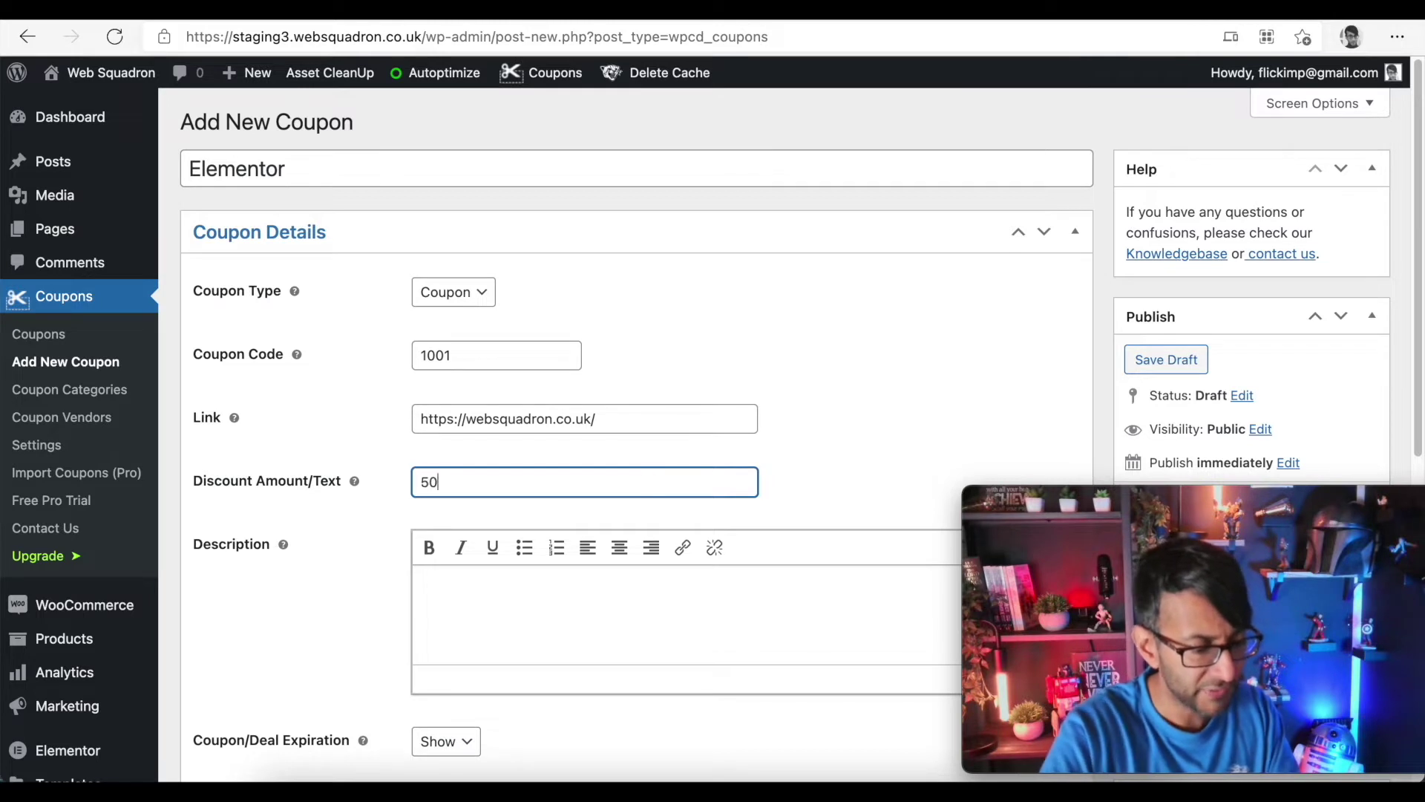
type("% Off")
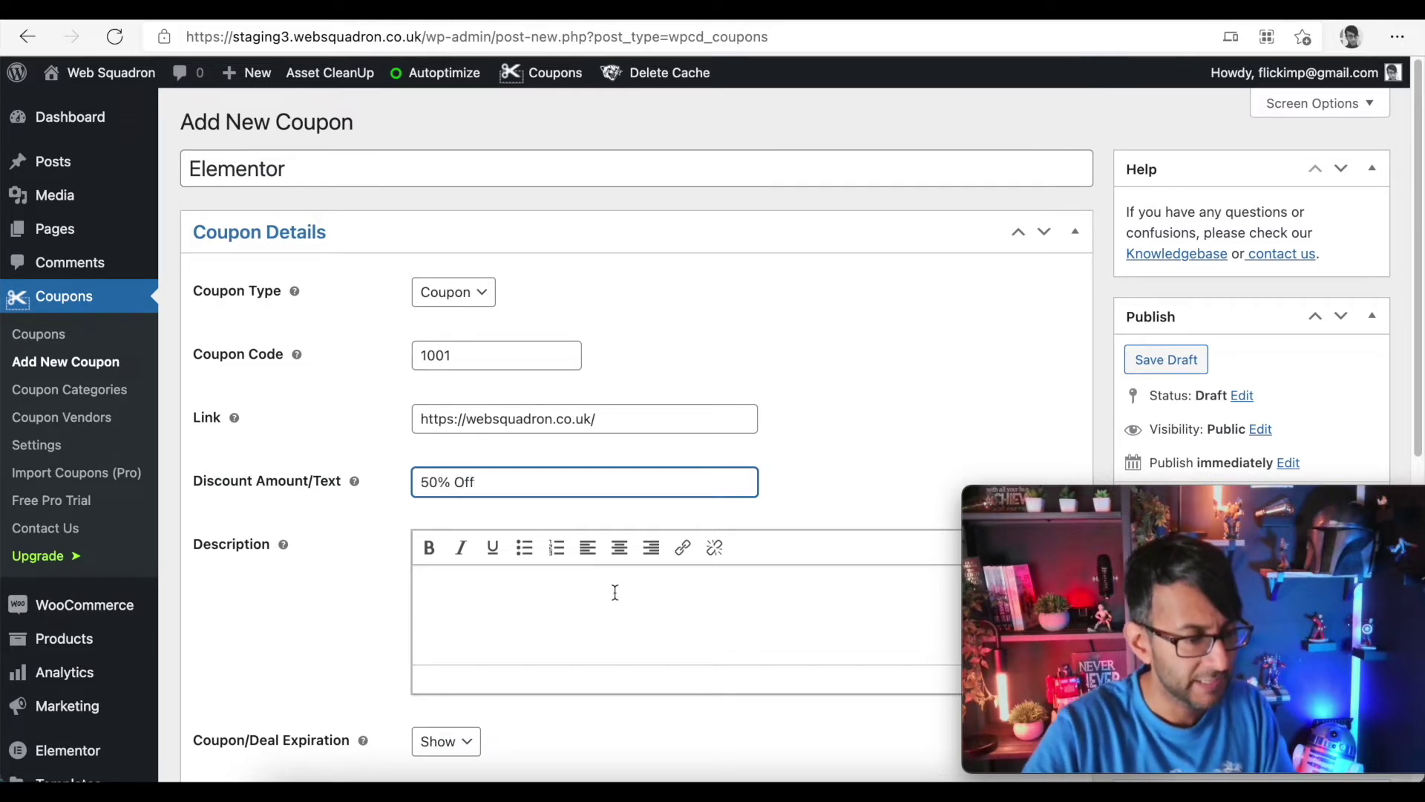
Write 'Lorem Ipsum' twice on the first line of the description.
left_click(463, 603)
type("Lore")
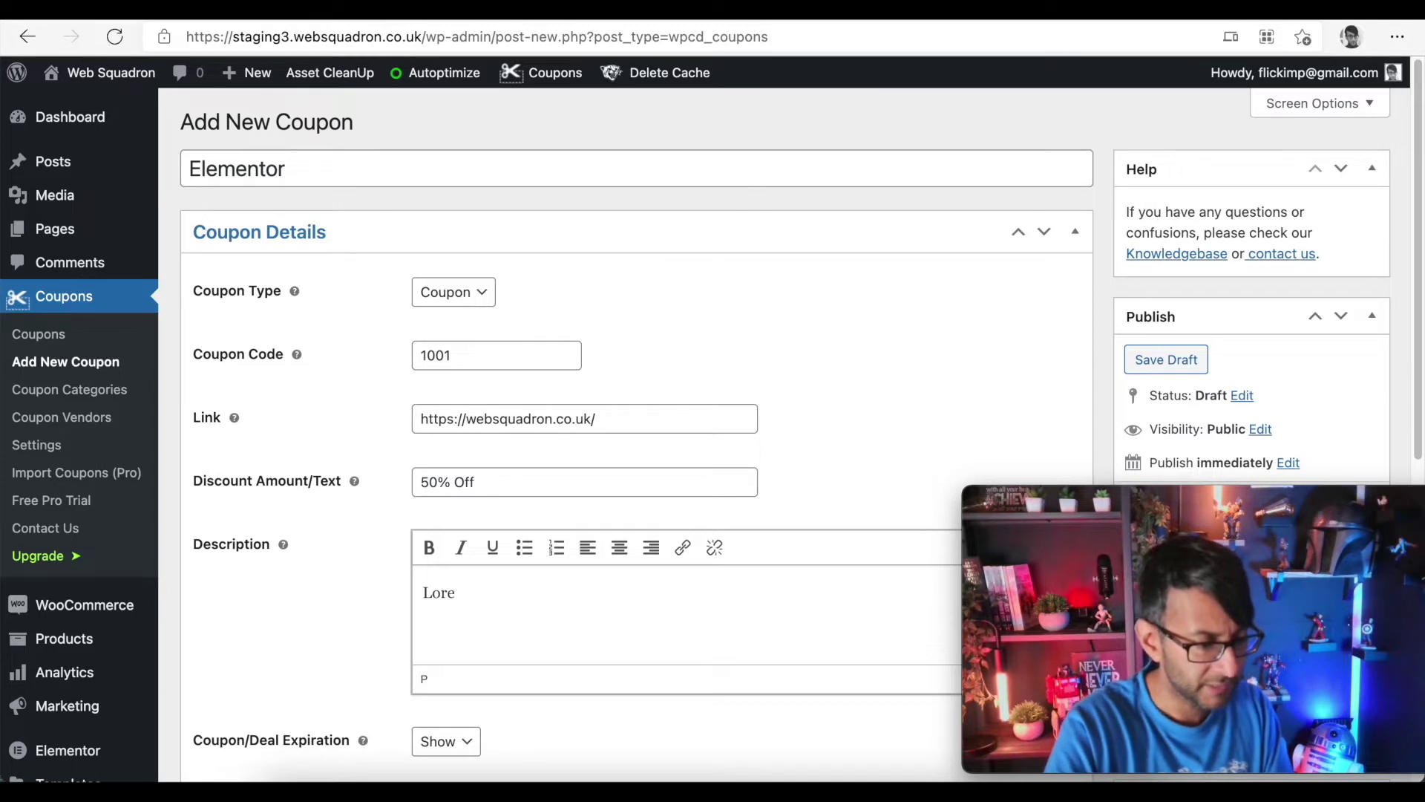
key("BackSpace")
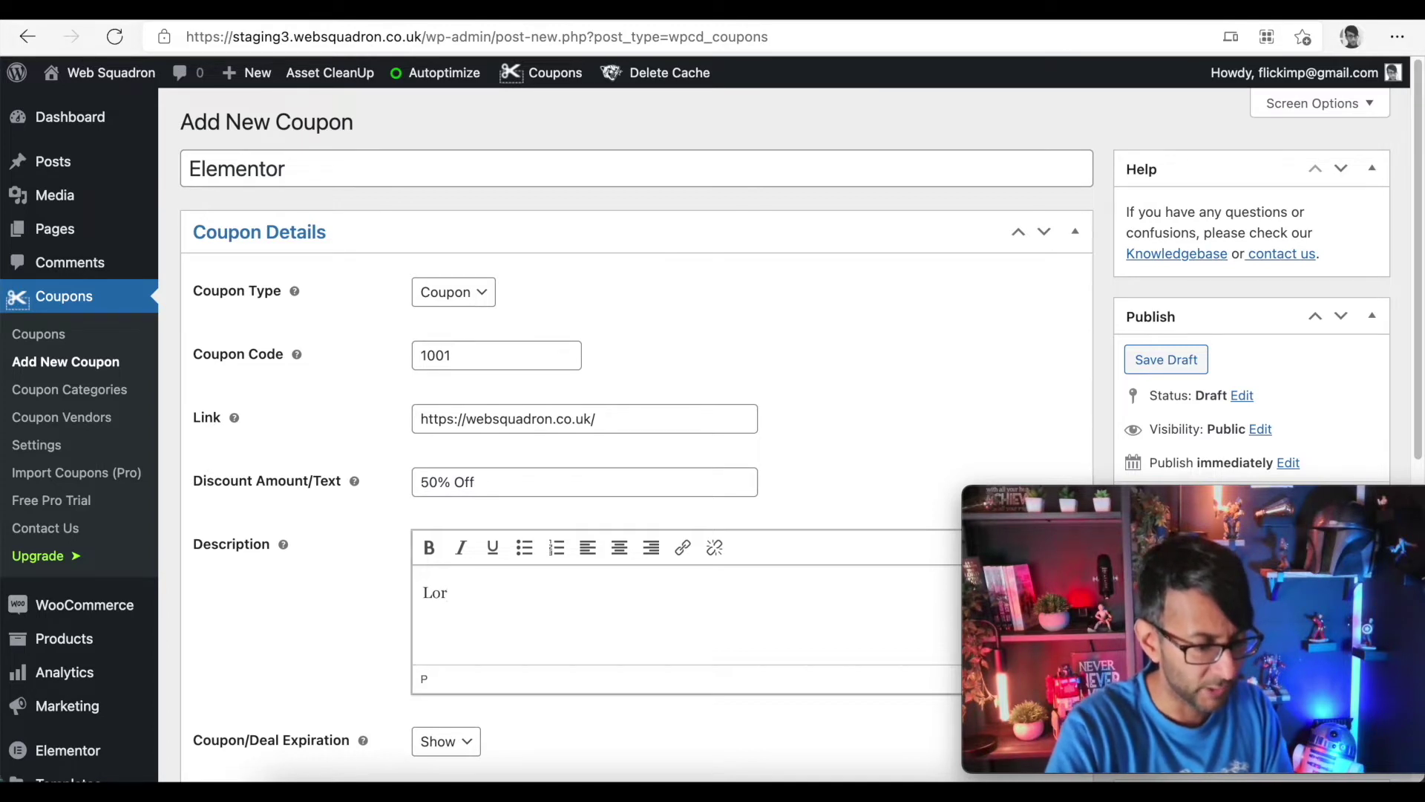
type("em Ipsum")
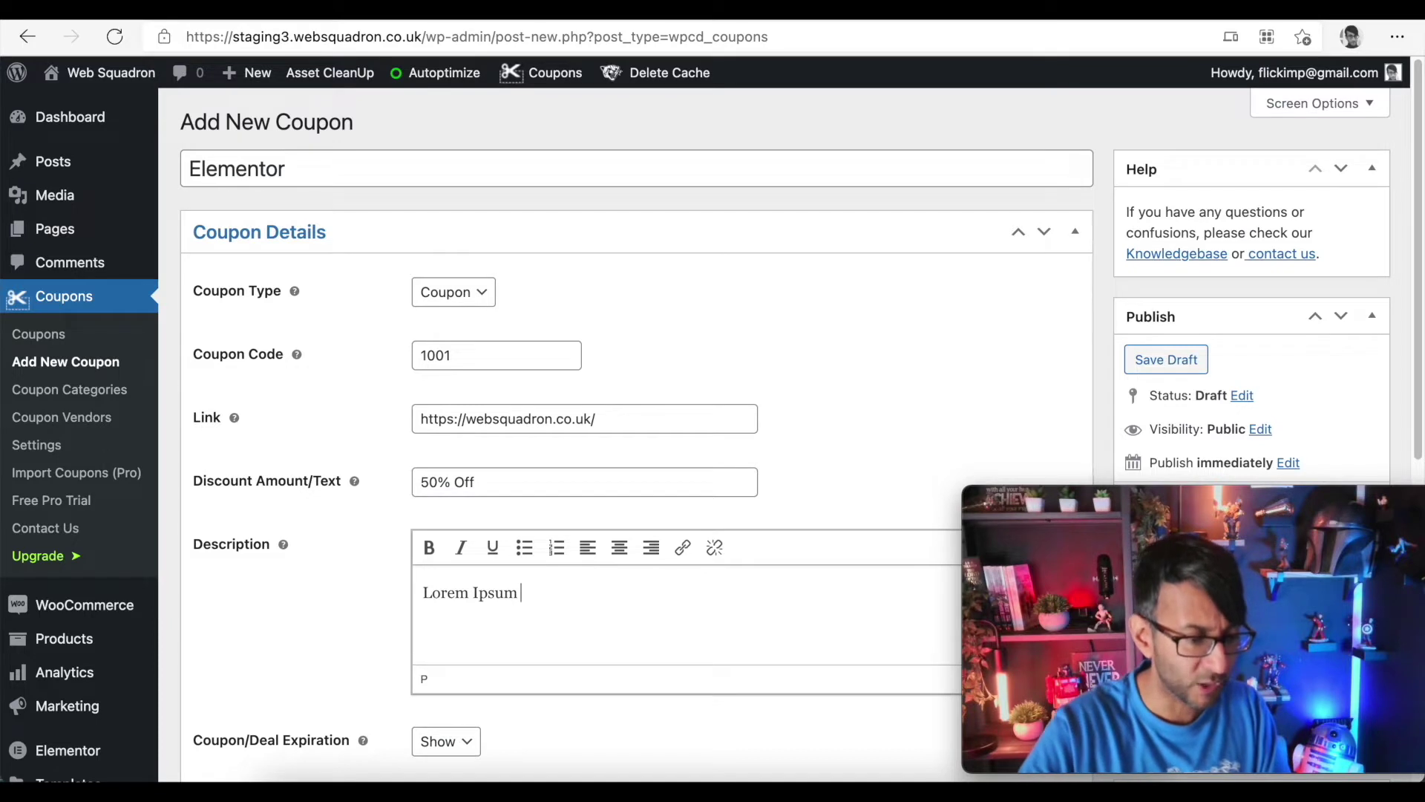
left_click_drag(548, 591, 349, 570)
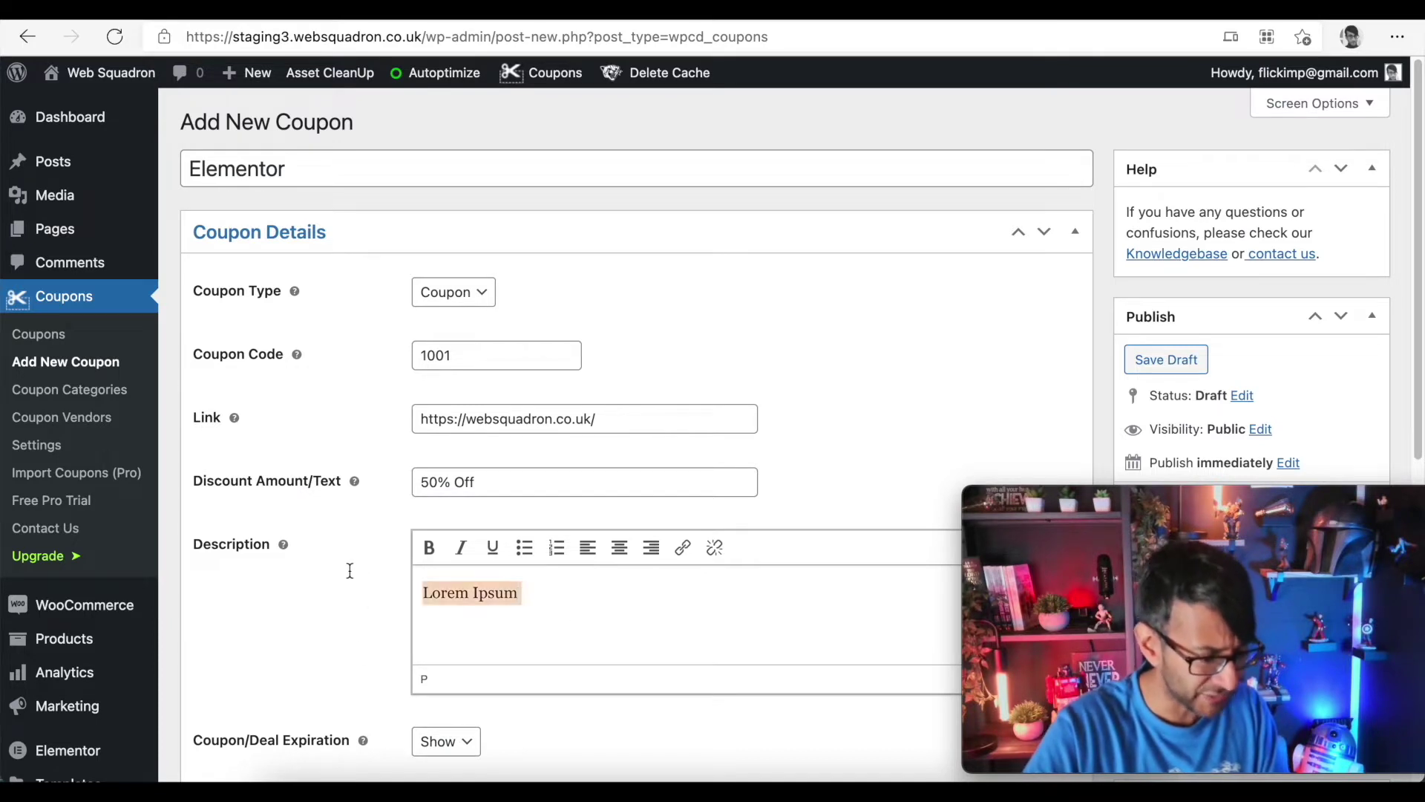
key("ctrl+c")
left_click(567, 591)
key("ctrl+v")
Add two more Lorem Ipsum paragraphs to the description.
key("ctrl+v")
key("ctrl+v")
key("ctrl+v")
key("ctrl+v")
key("ctrl+v")
key("ctrl+v")
key("ctrl+v")
key("ctrl+v")
key("ctrl+v")
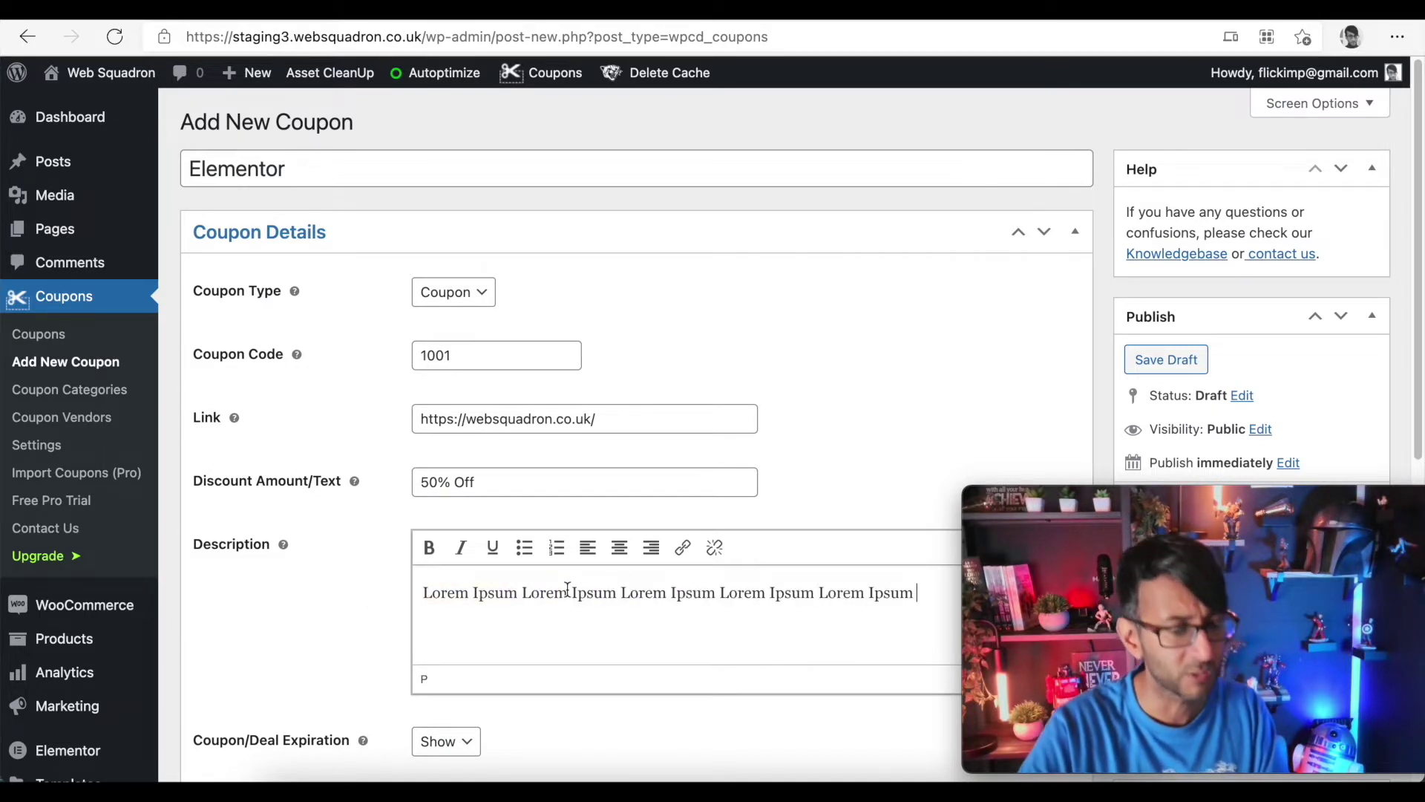
key("Return")
key("ctrl+v")
key("ctrl+v")
key("ctrl+v")
key("ctrl+v")
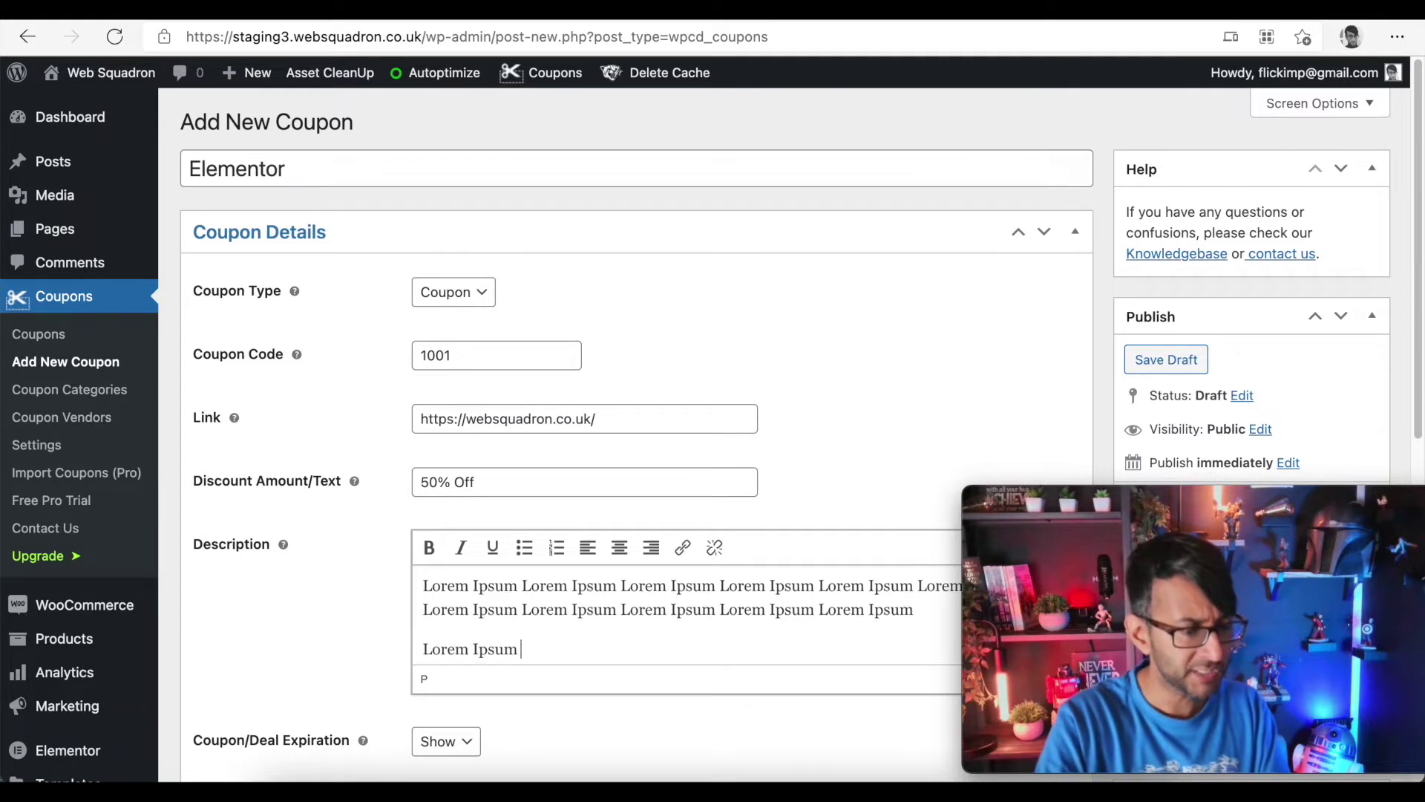
key("Return")
key("ctrl+v")
key("ctrl+v")
Make the word 'Ipsum' in the second paragraph bold.
double_click(499, 610)
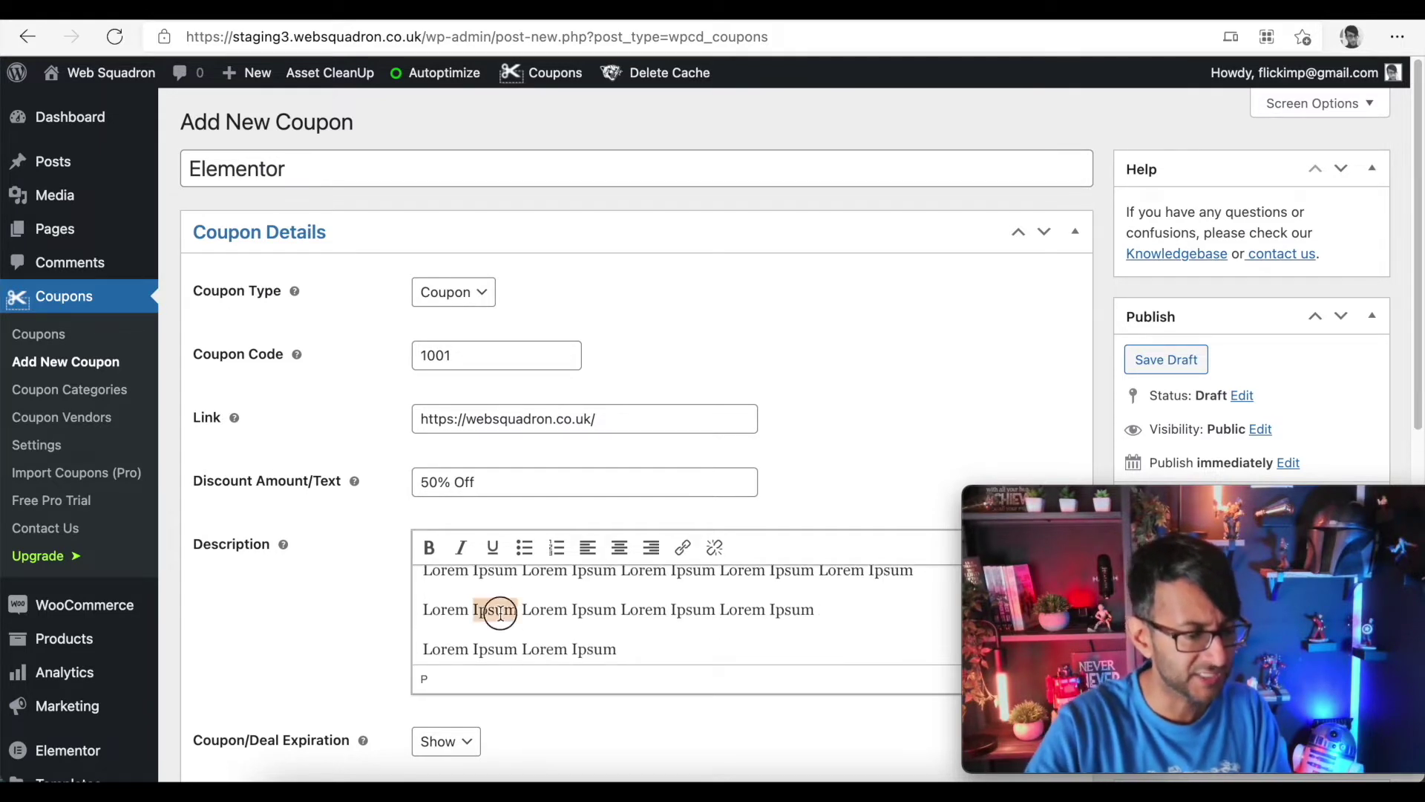
left_click(429, 547)
left_click(711, 642)
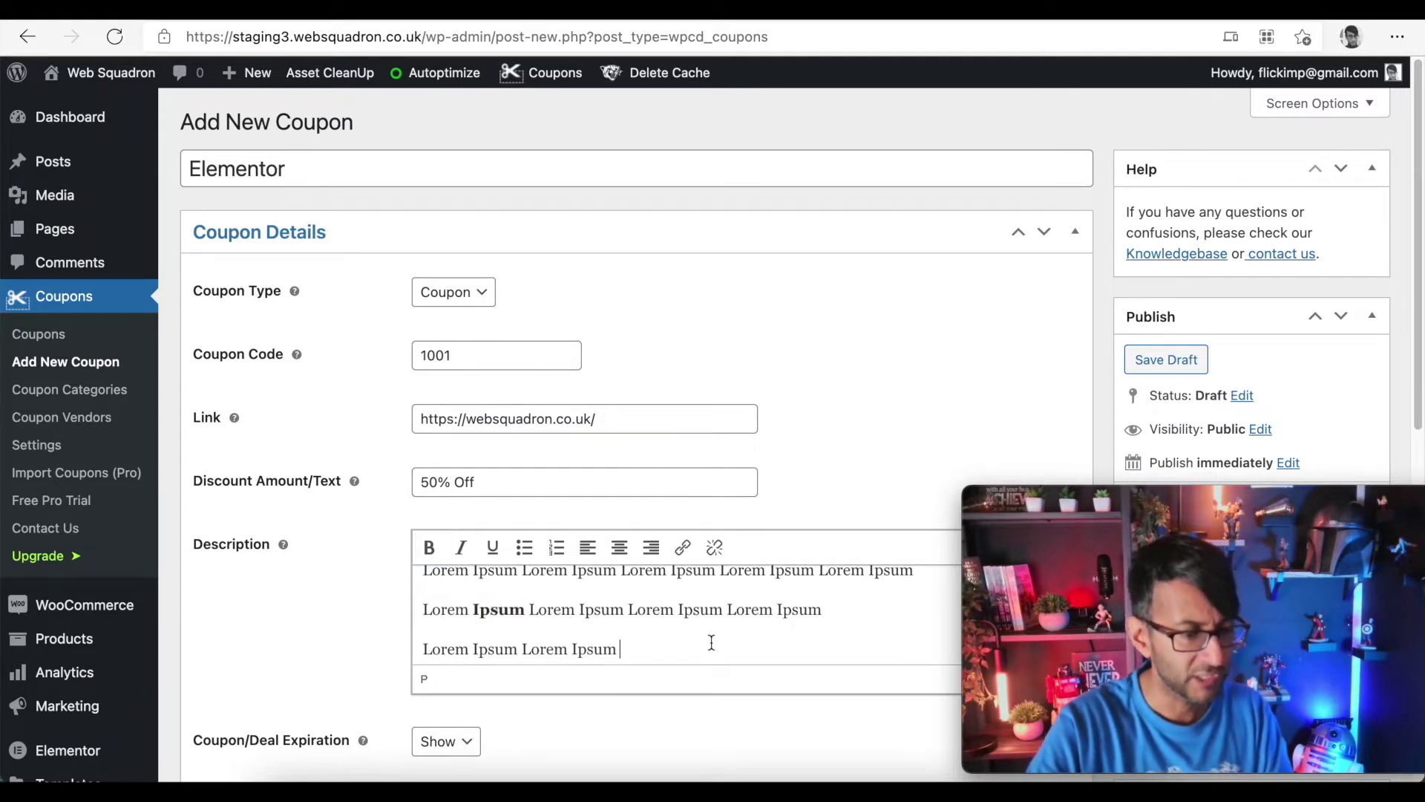
scroll(698, 639, "down", 1)
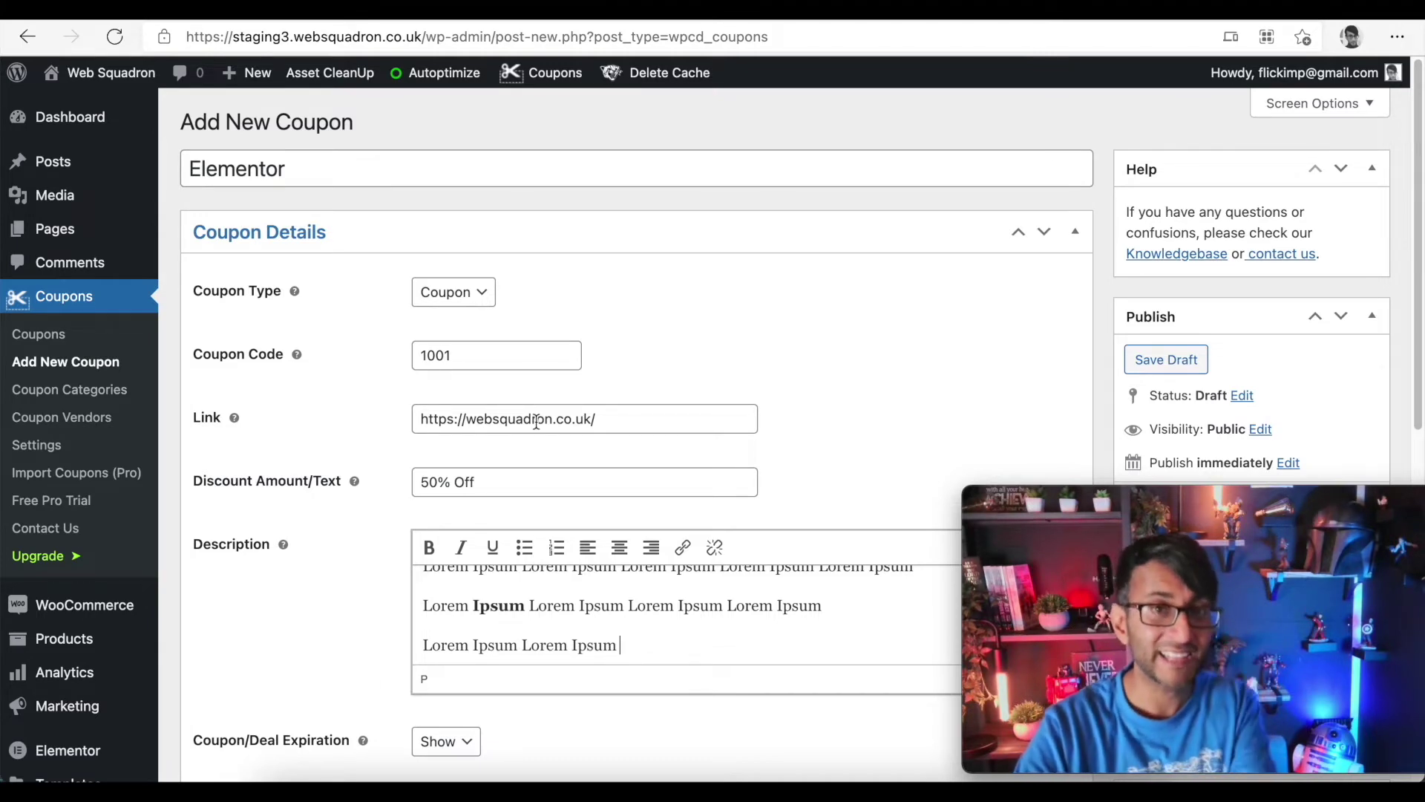
scroll(668, 590, "down", 1)
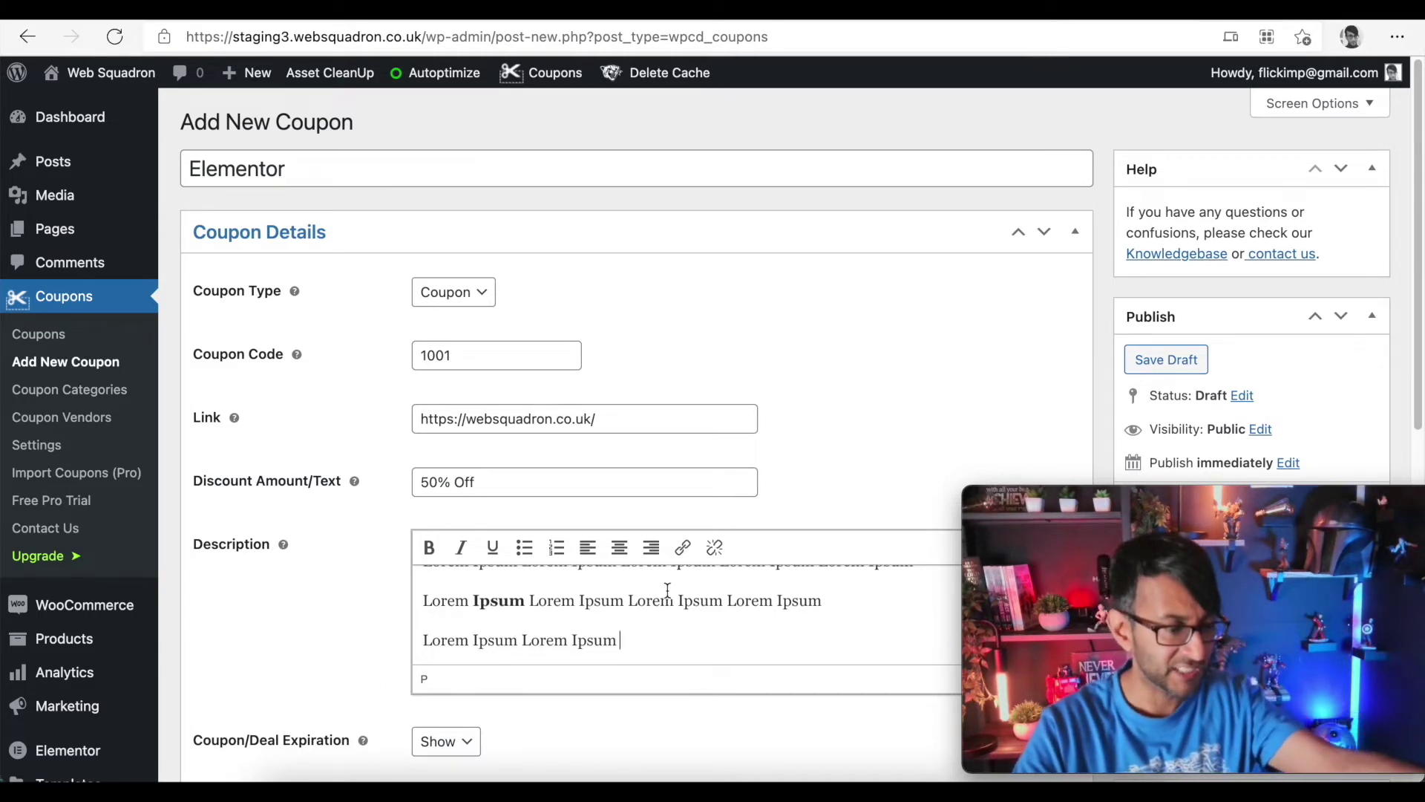
scroll(667, 590, "down", 2)
Keep Coupon/Deal Expiration on Show and clear the mistyped expiration date.
left_click(452, 594)
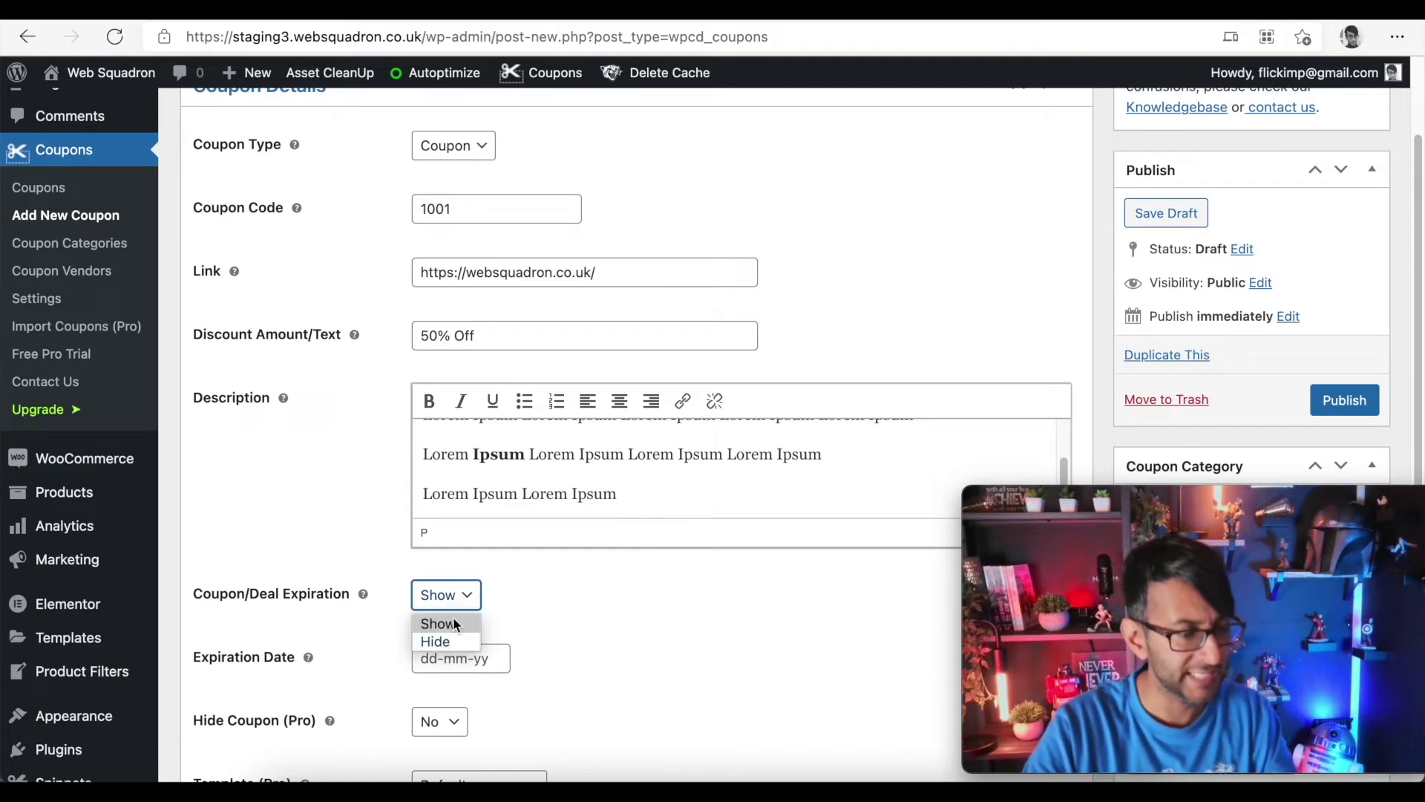
left_click(456, 626)
left_click(469, 658)
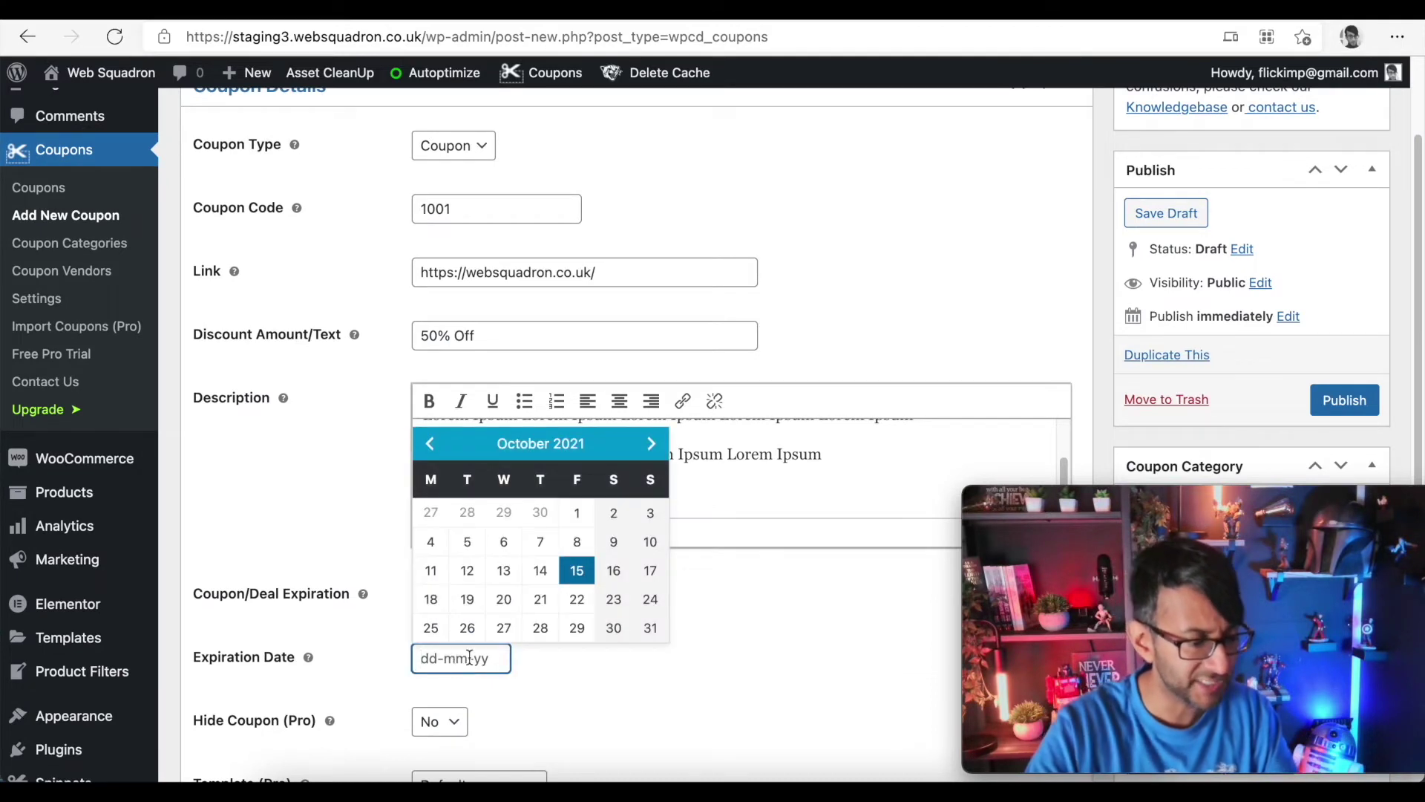
type("0112")
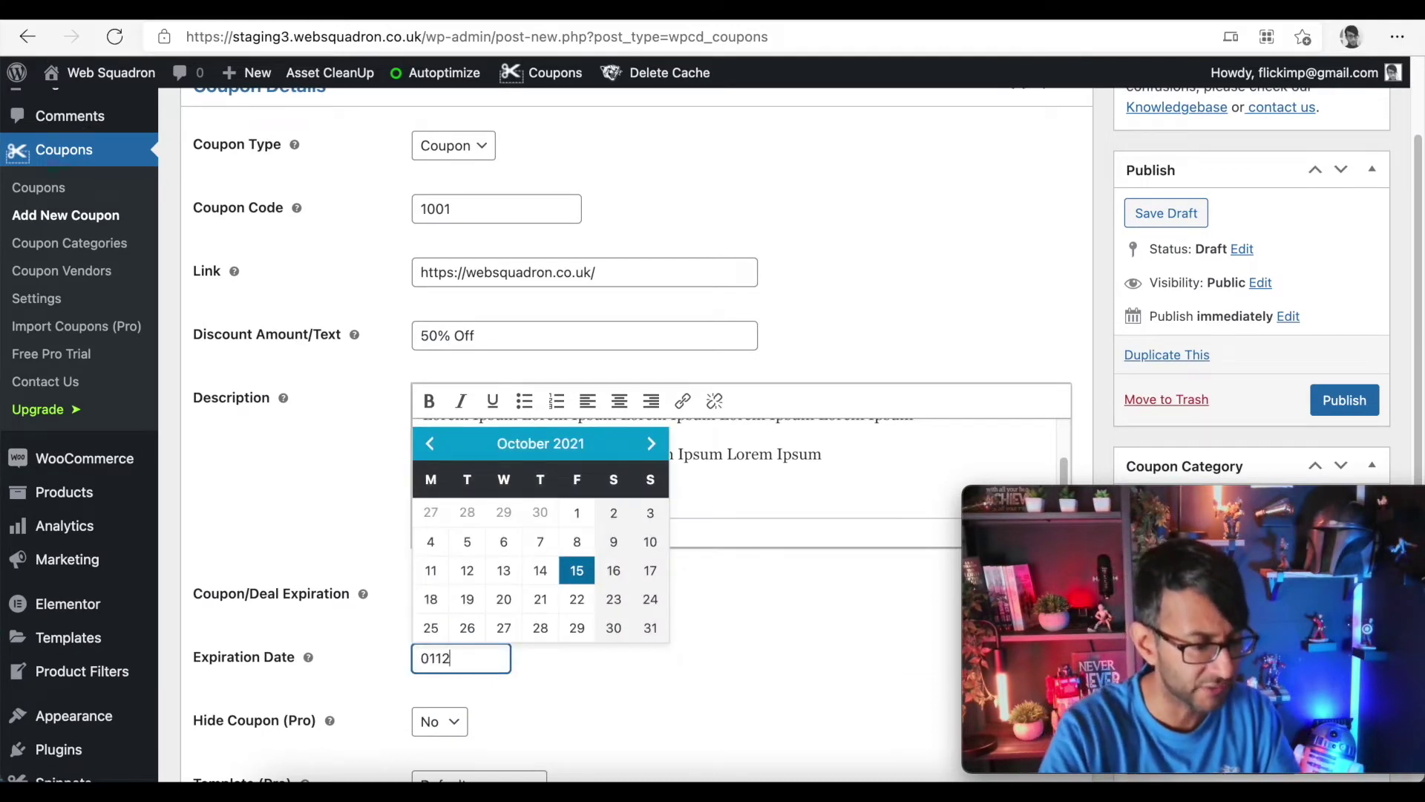
key("Return")
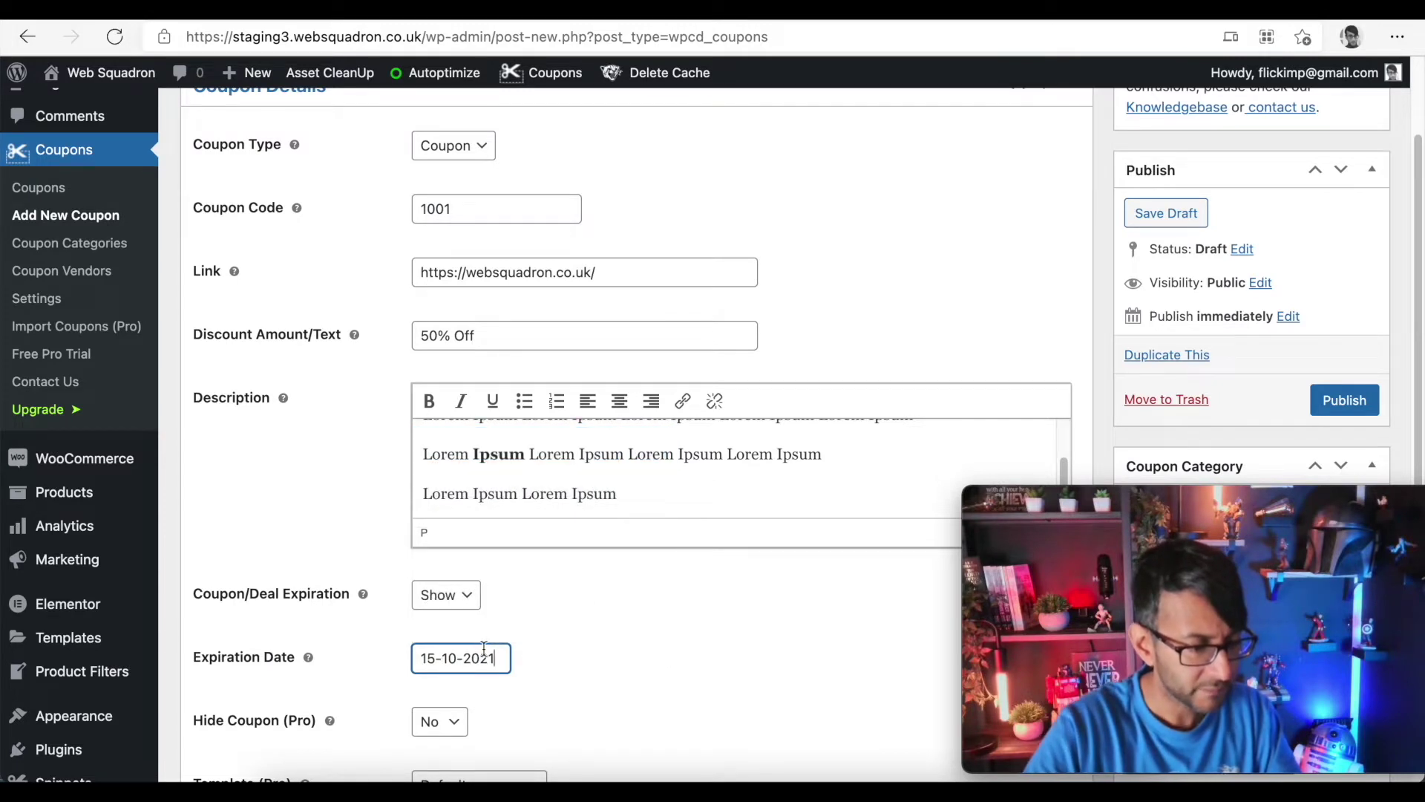
left_click_drag(496, 659, 350, 653)
key("BackSpace")
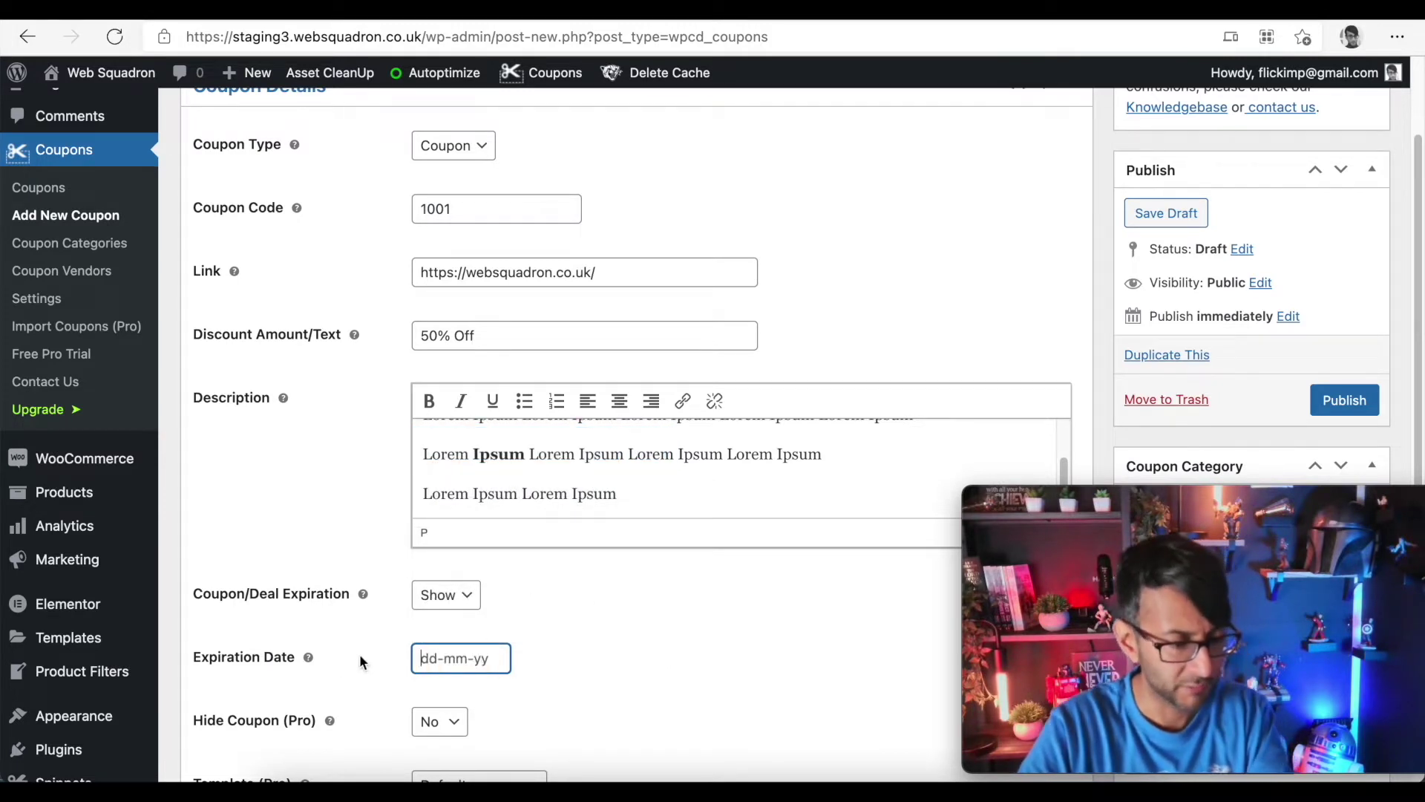
Pick 1 December 2021 from the calendar as the expiration date.
left_click(476, 660)
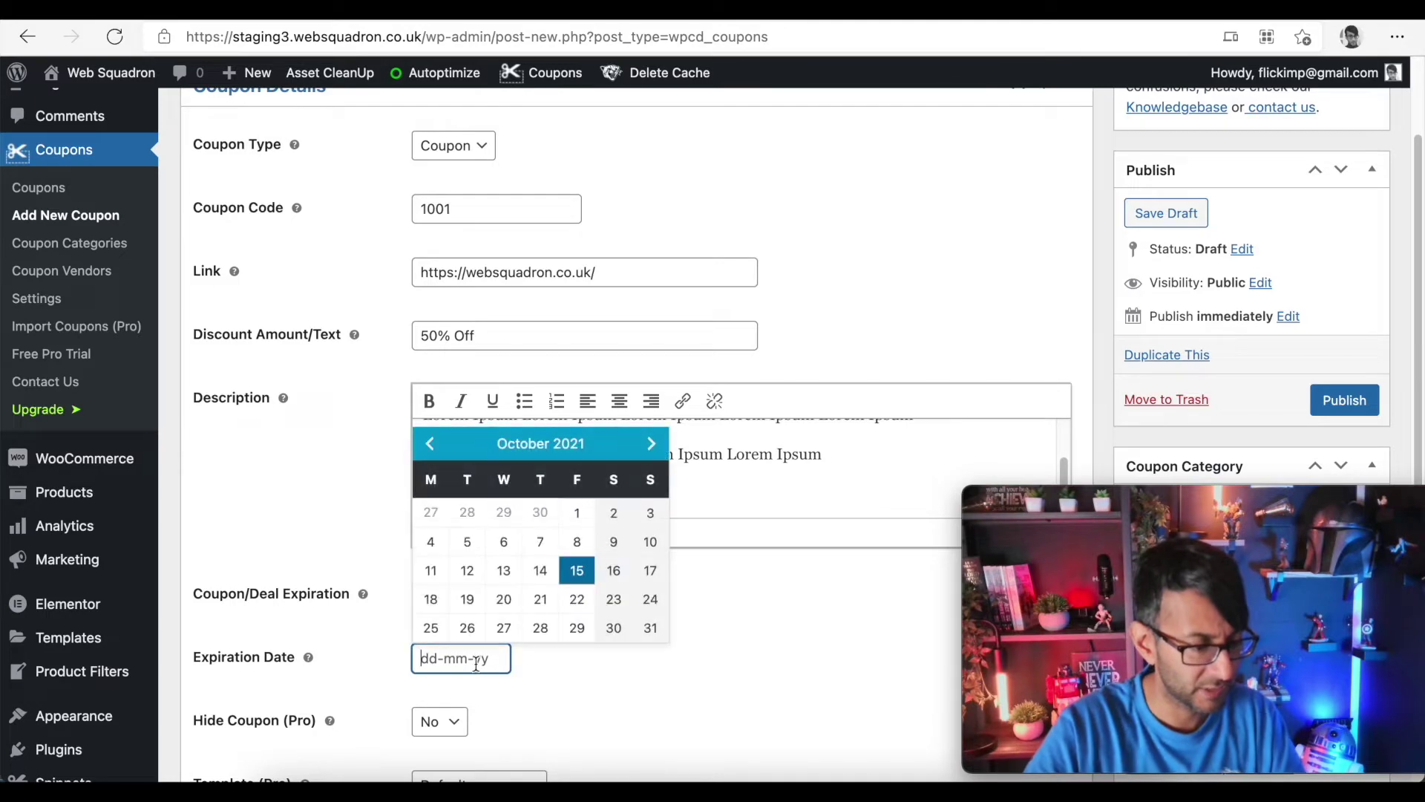
left_click(651, 453)
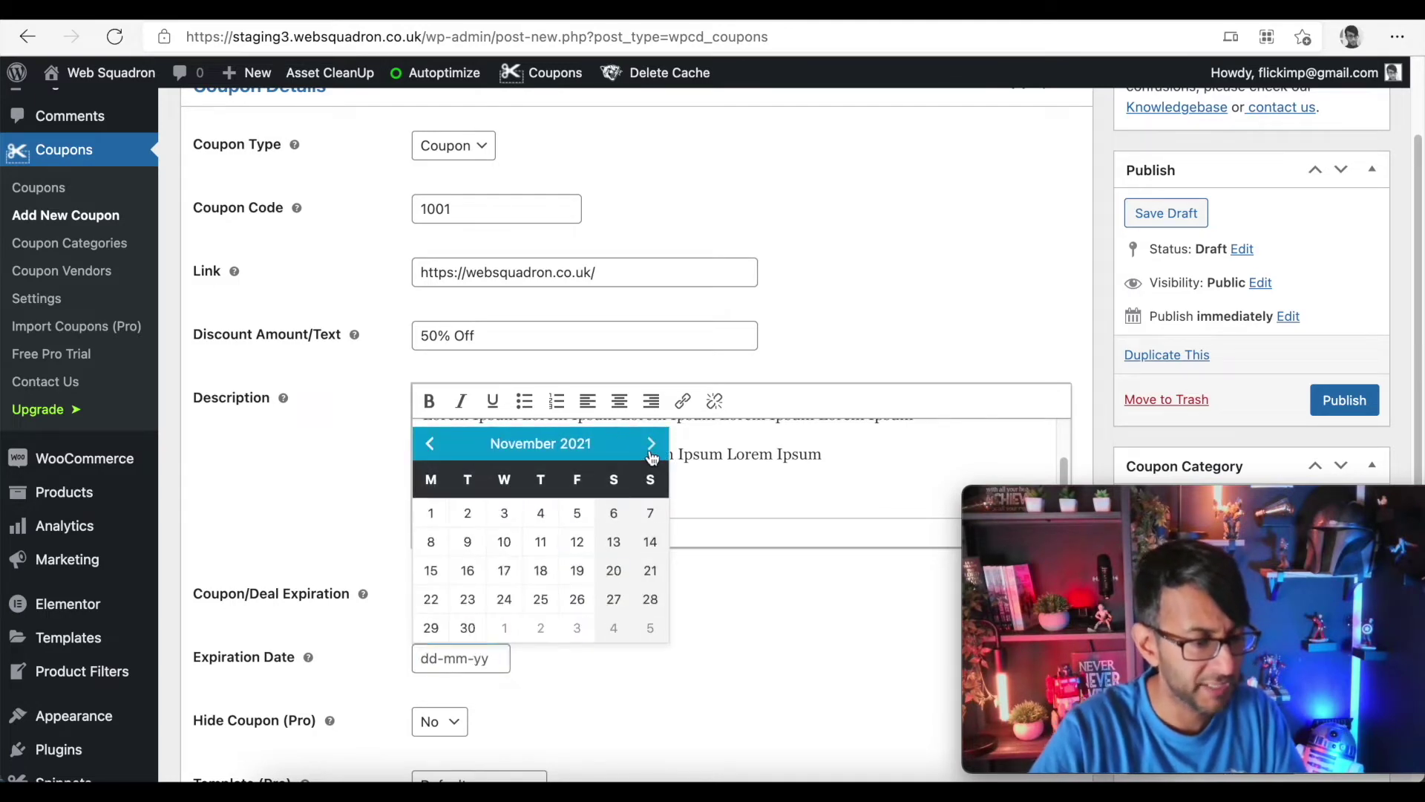
left_click(651, 451)
left_click(504, 513)
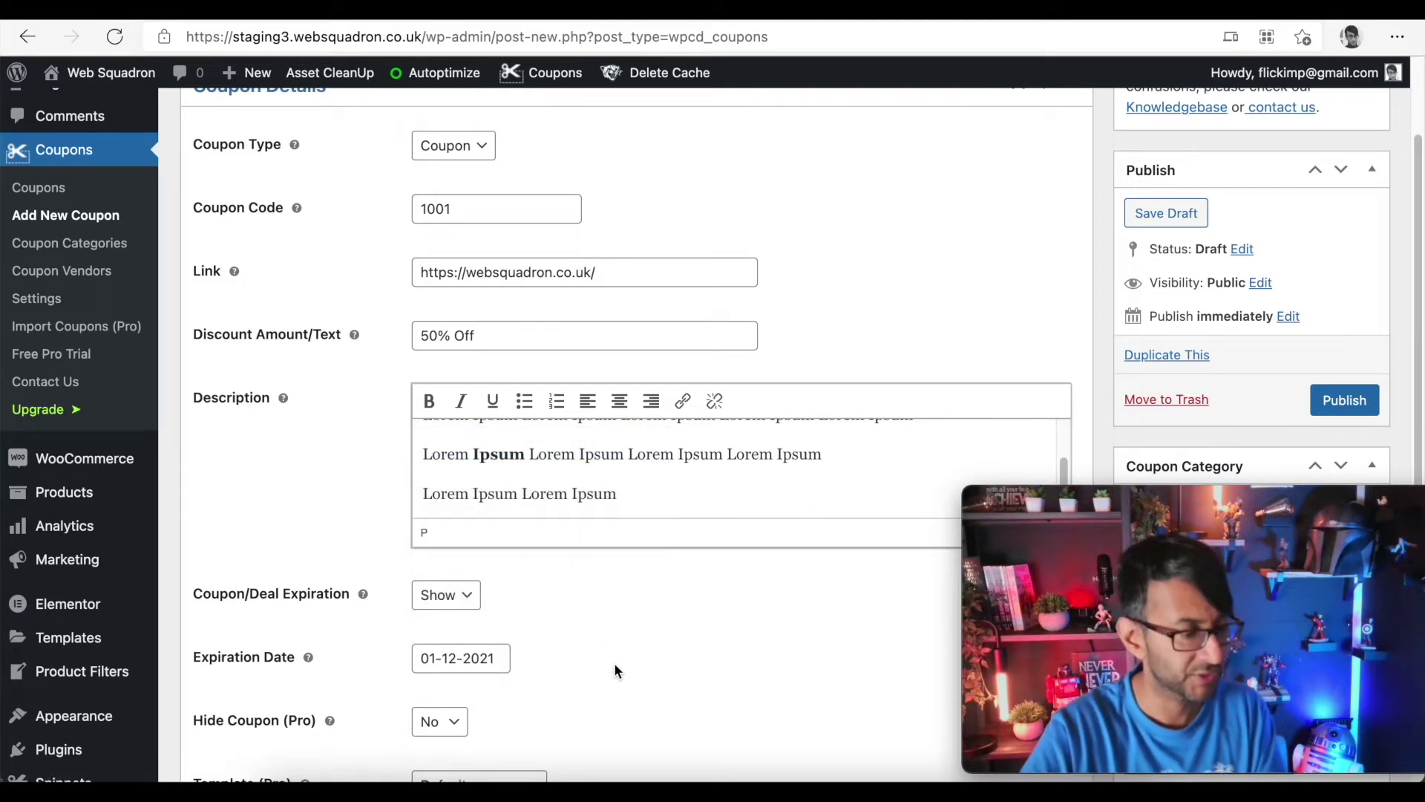
scroll(614, 670, "down", 3)
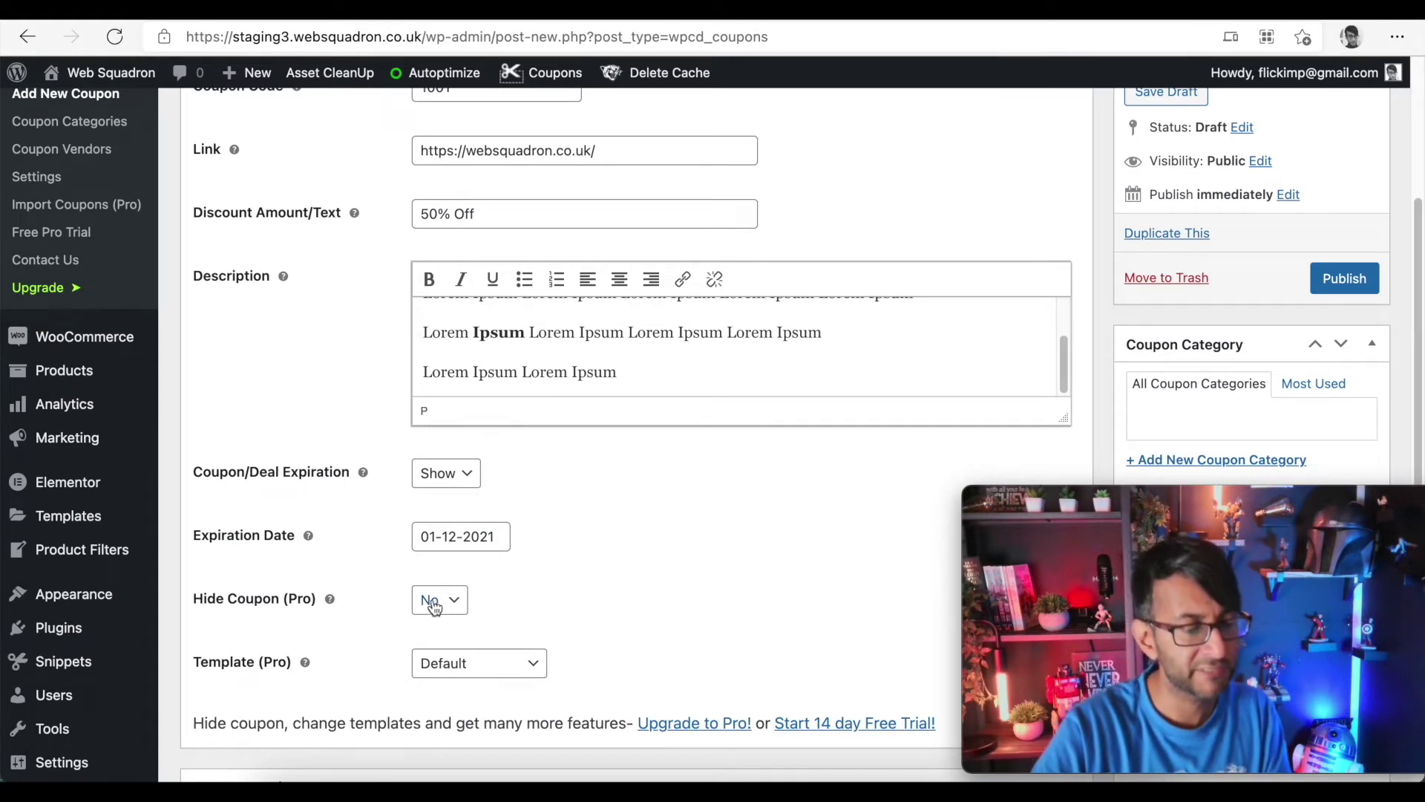
Scroll down to the Coupon Preview showing 50% Off, code 1001, expiring 01-12-2021.
mouse_move(331, 604)
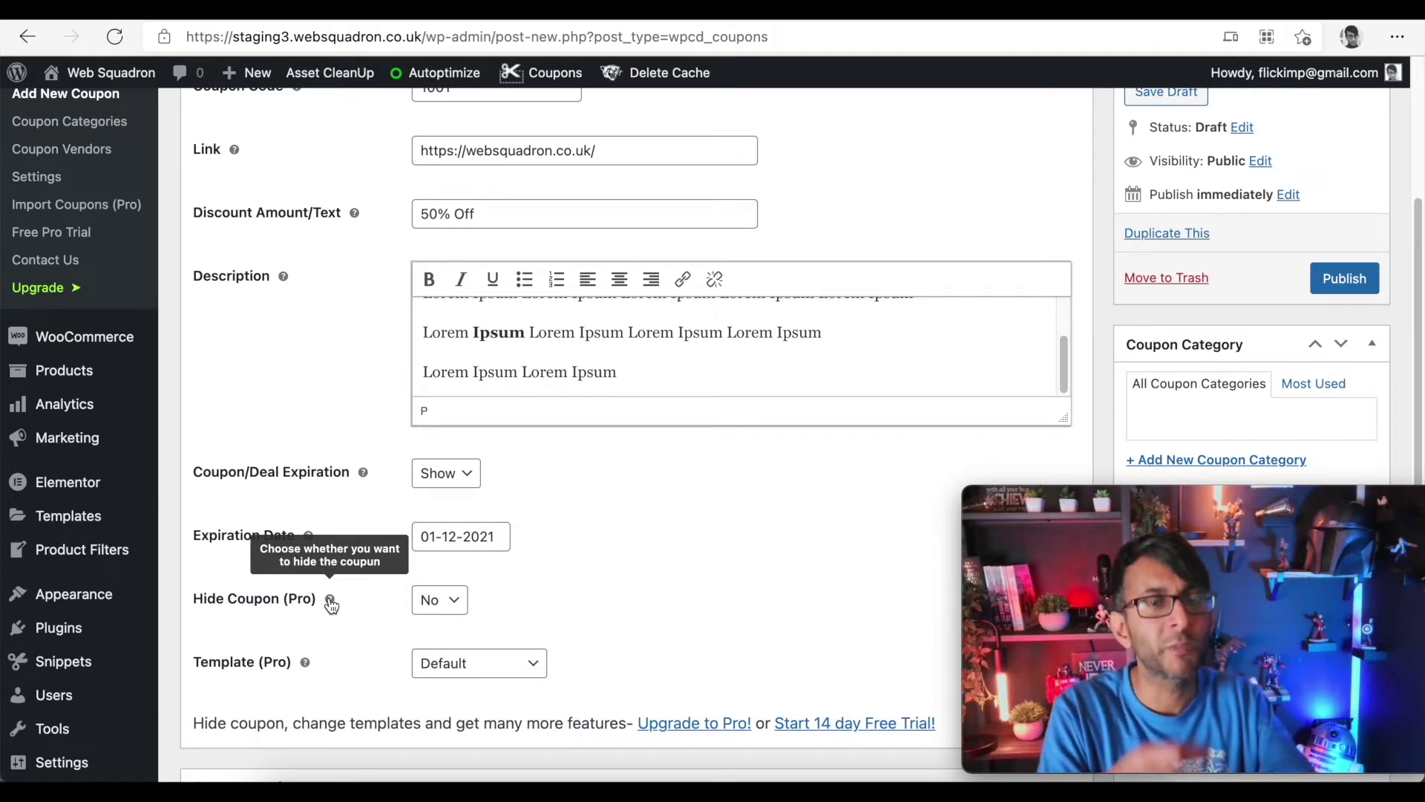
scroll(754, 555, "down", 2)
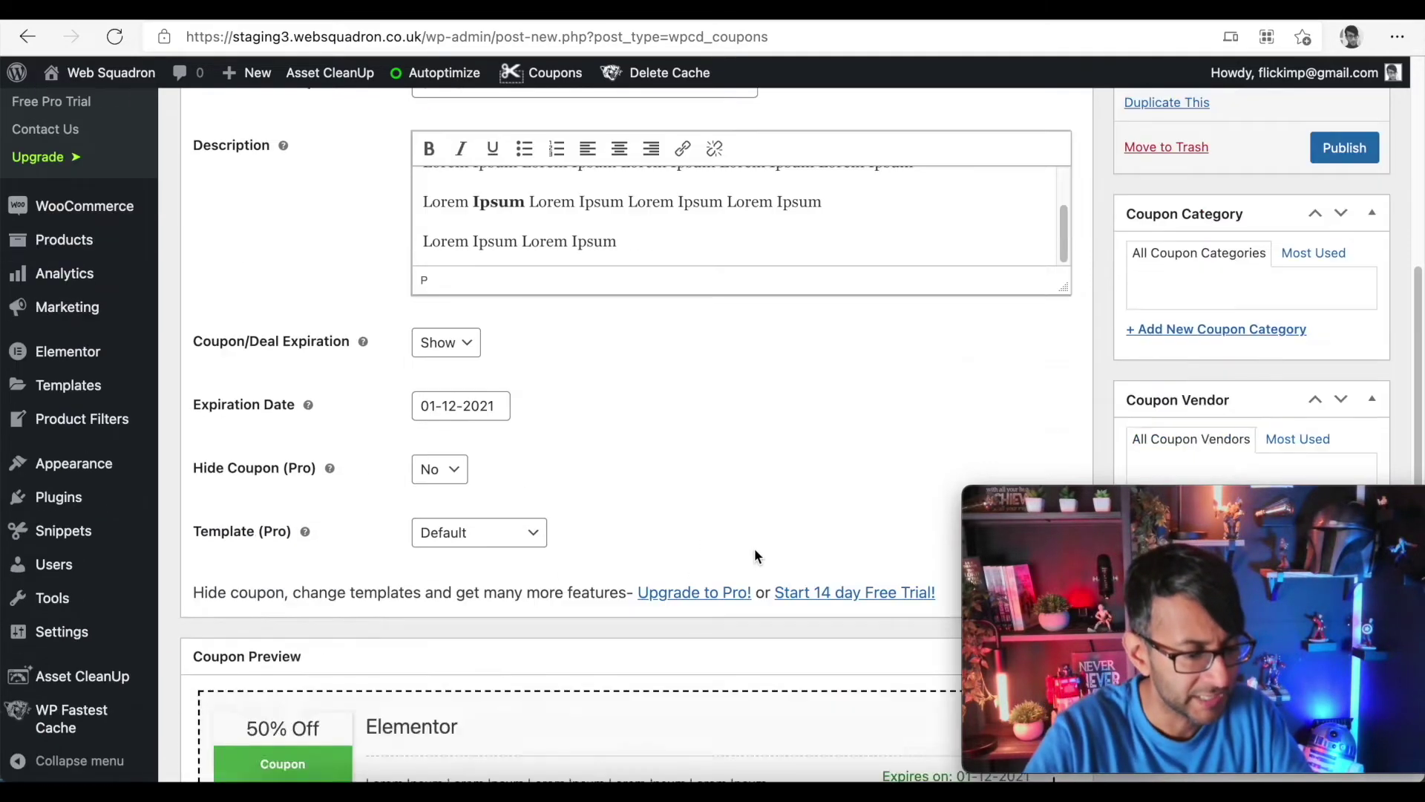
scroll(755, 555, "down", 4)
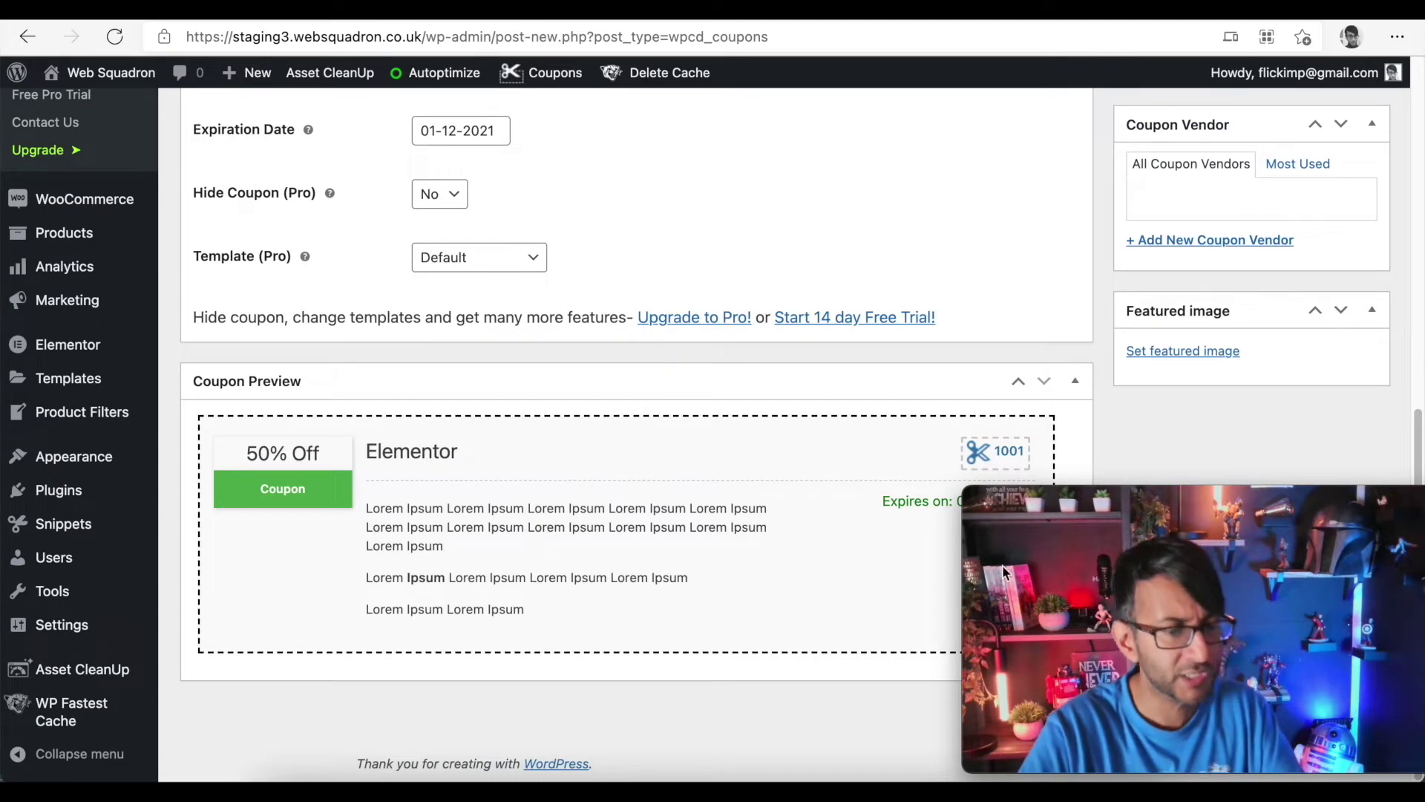
left_click_drag(1144, 520, 1111, 51)
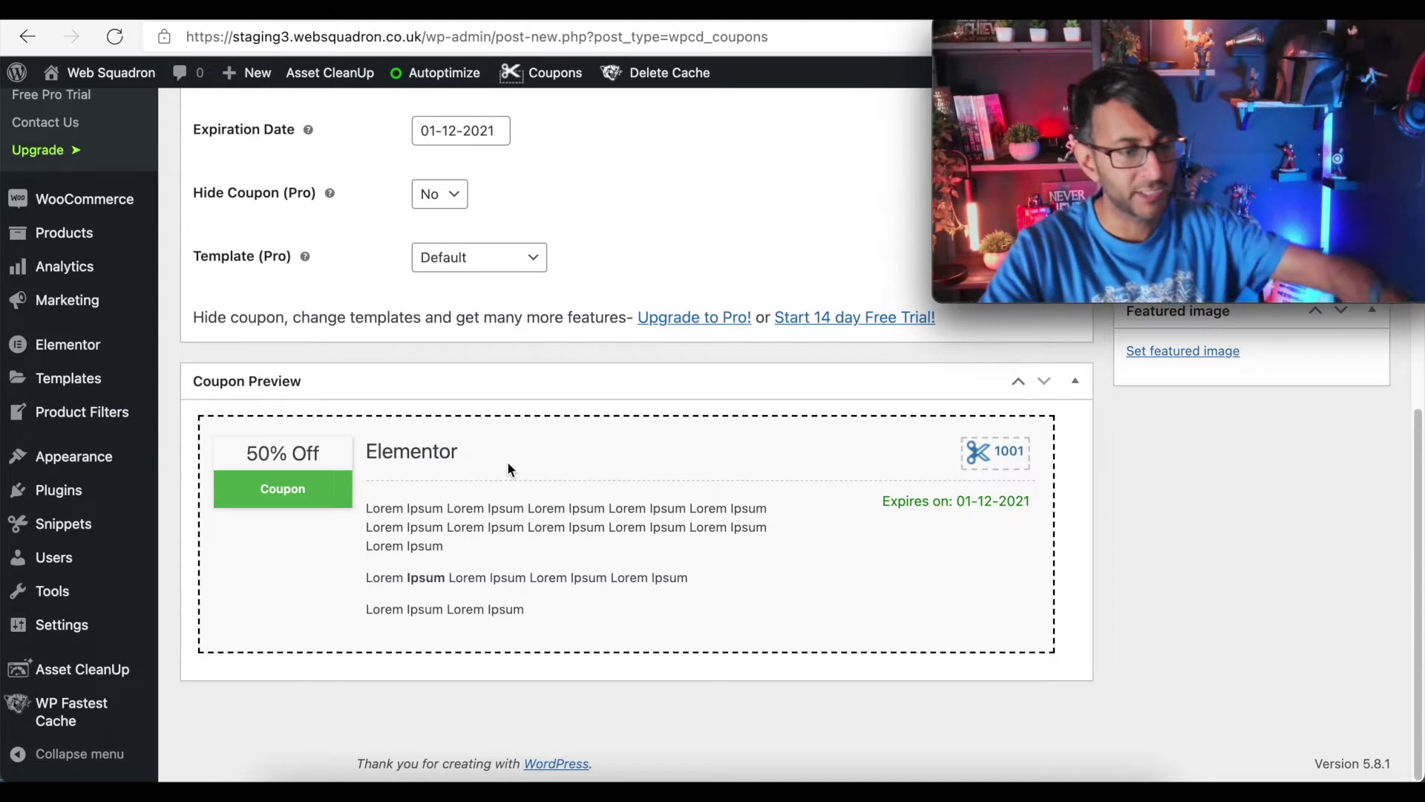
Change the coupon title to 'Elementor Pro 50% Off Lifetime Deal'.
scroll(519, 430, "up", 9)
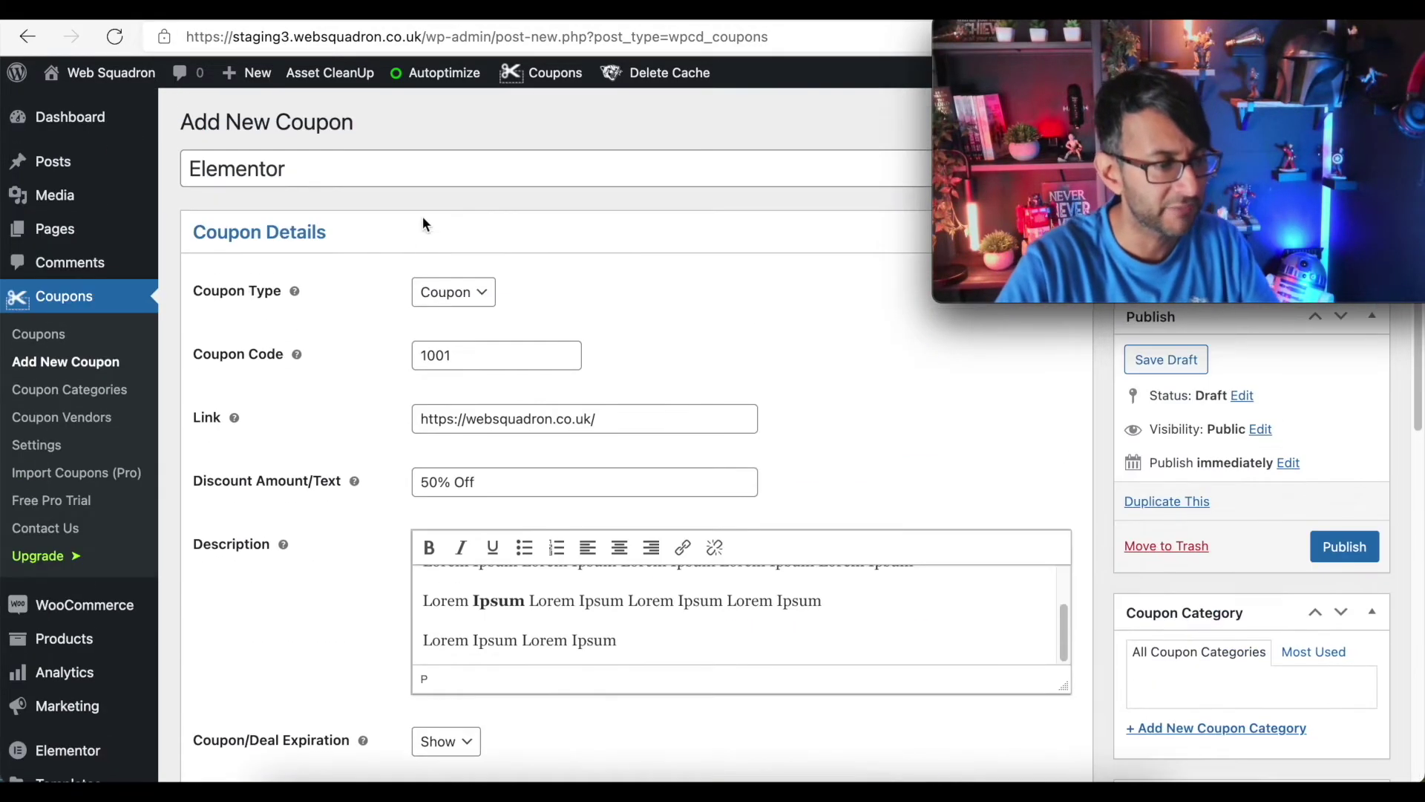
left_click(438, 176)
type("50")
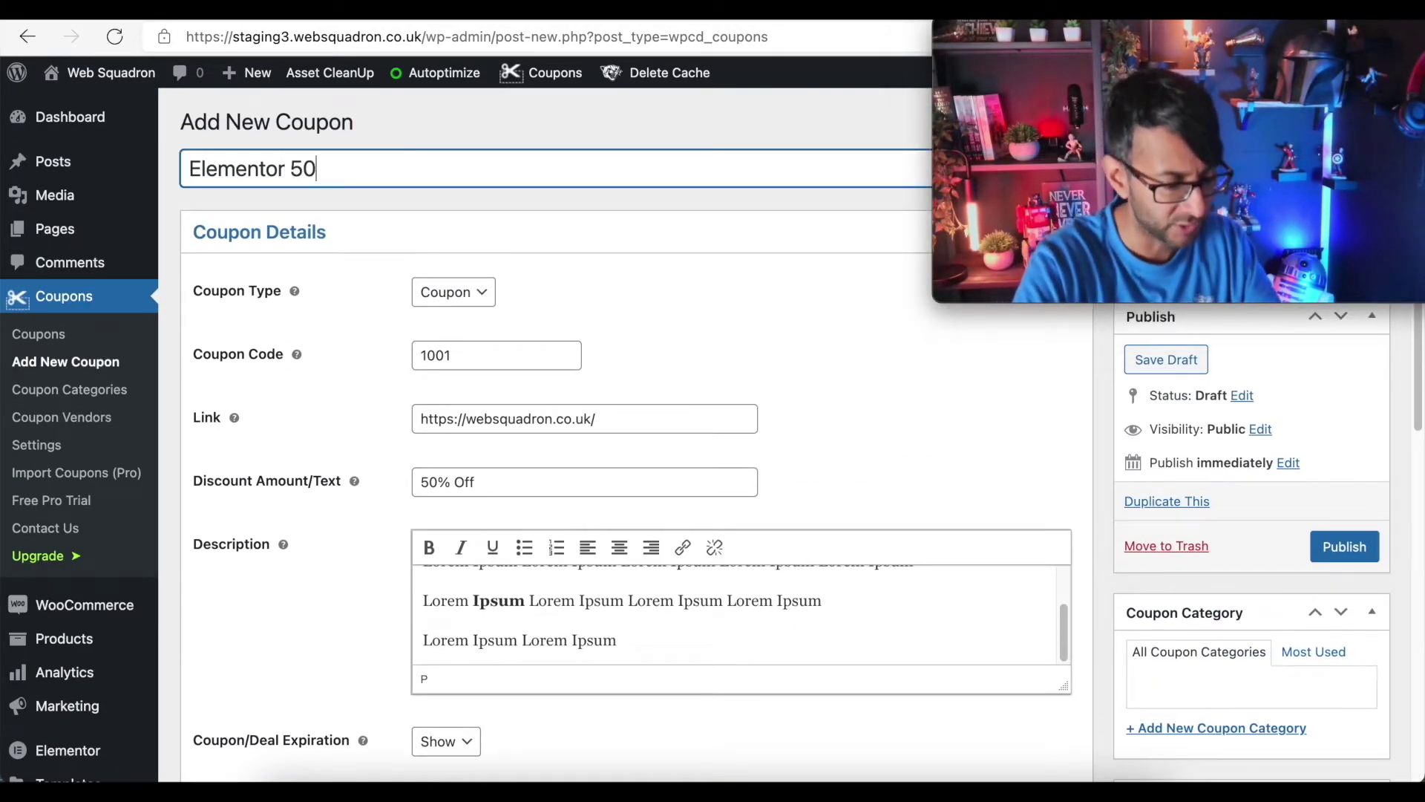
type("% Off Life")
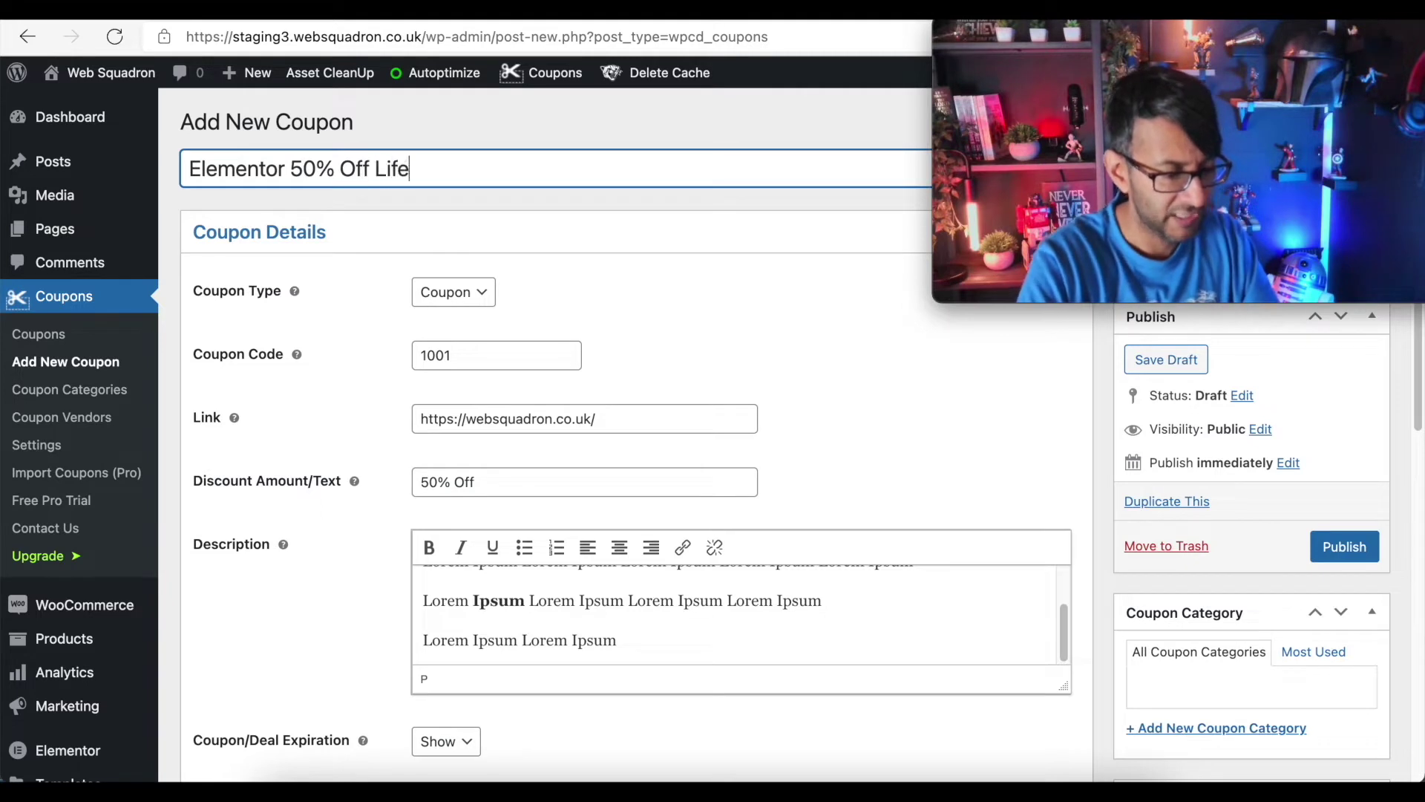
type("time Deal")
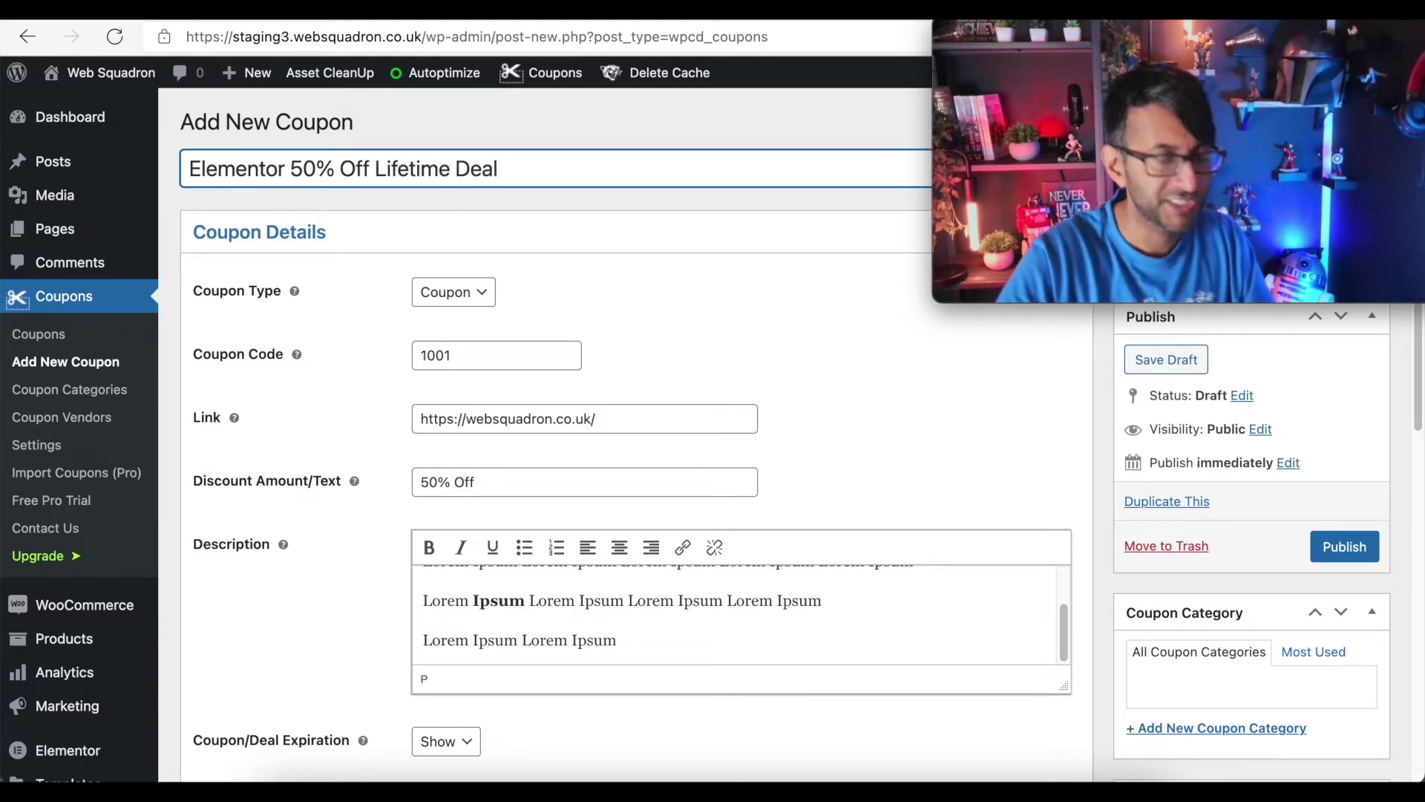
left_click(286, 169)
type("Pro")
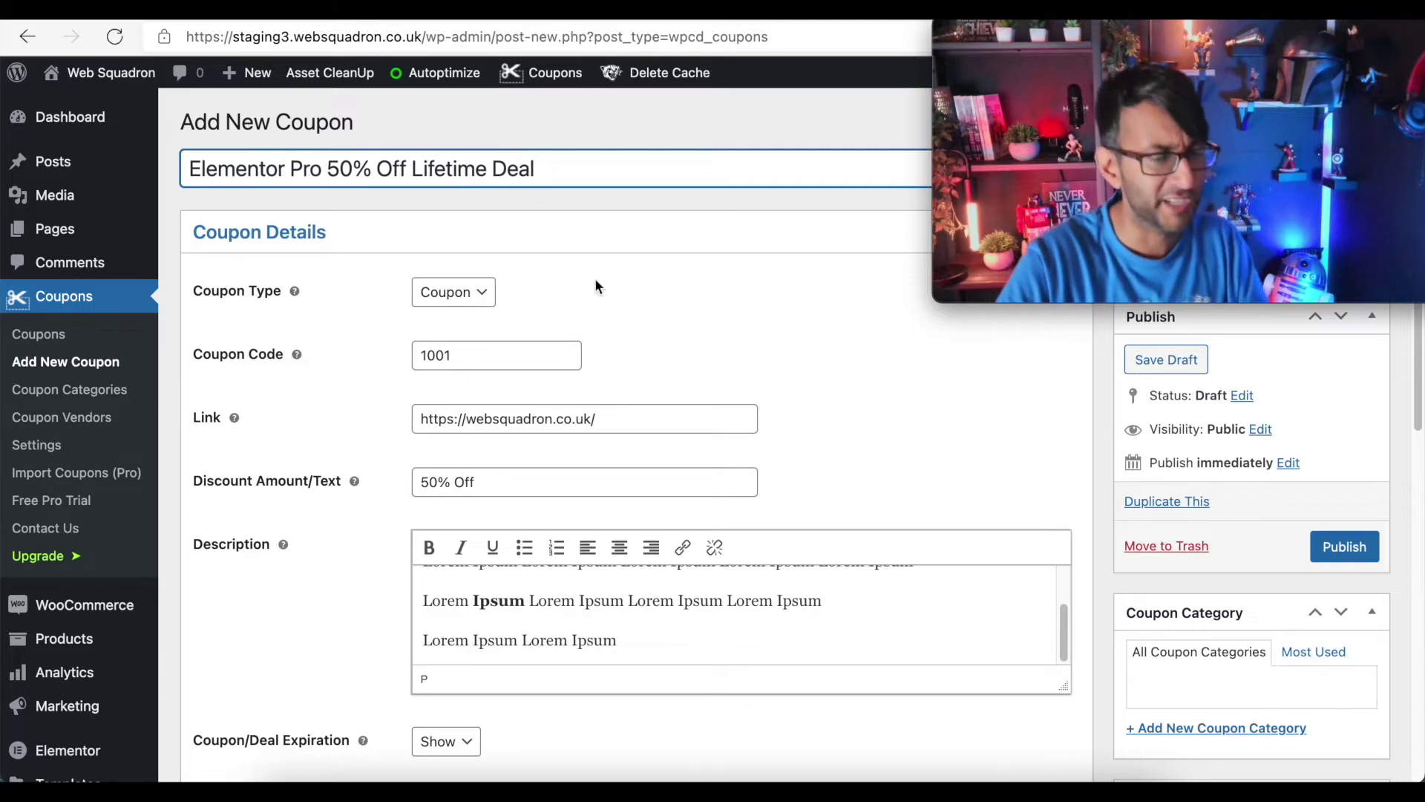
Review the renamed coupon, selecting the word 'Lorem' in the description.
scroll(706, 445, "down", 5)
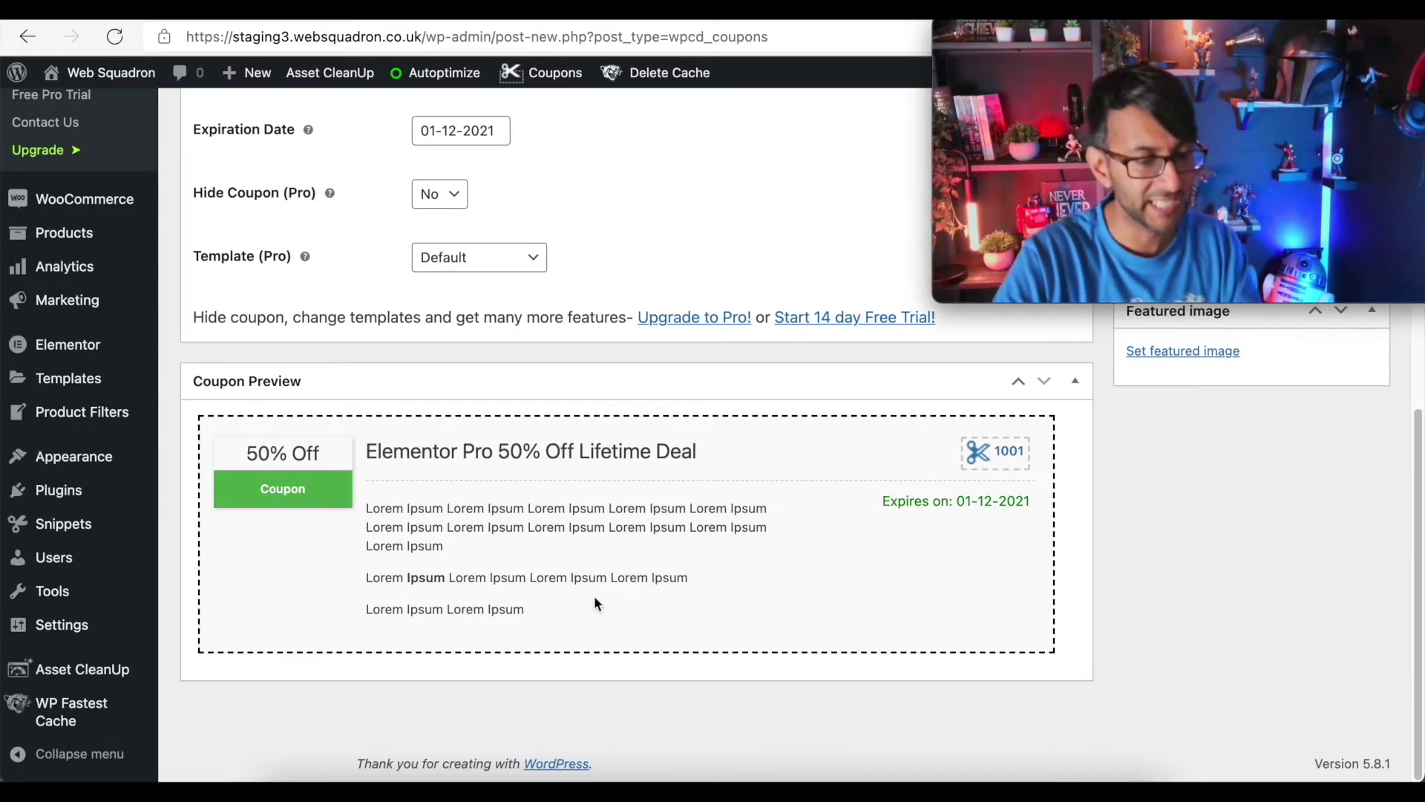
scroll(423, 584, "up", 5)
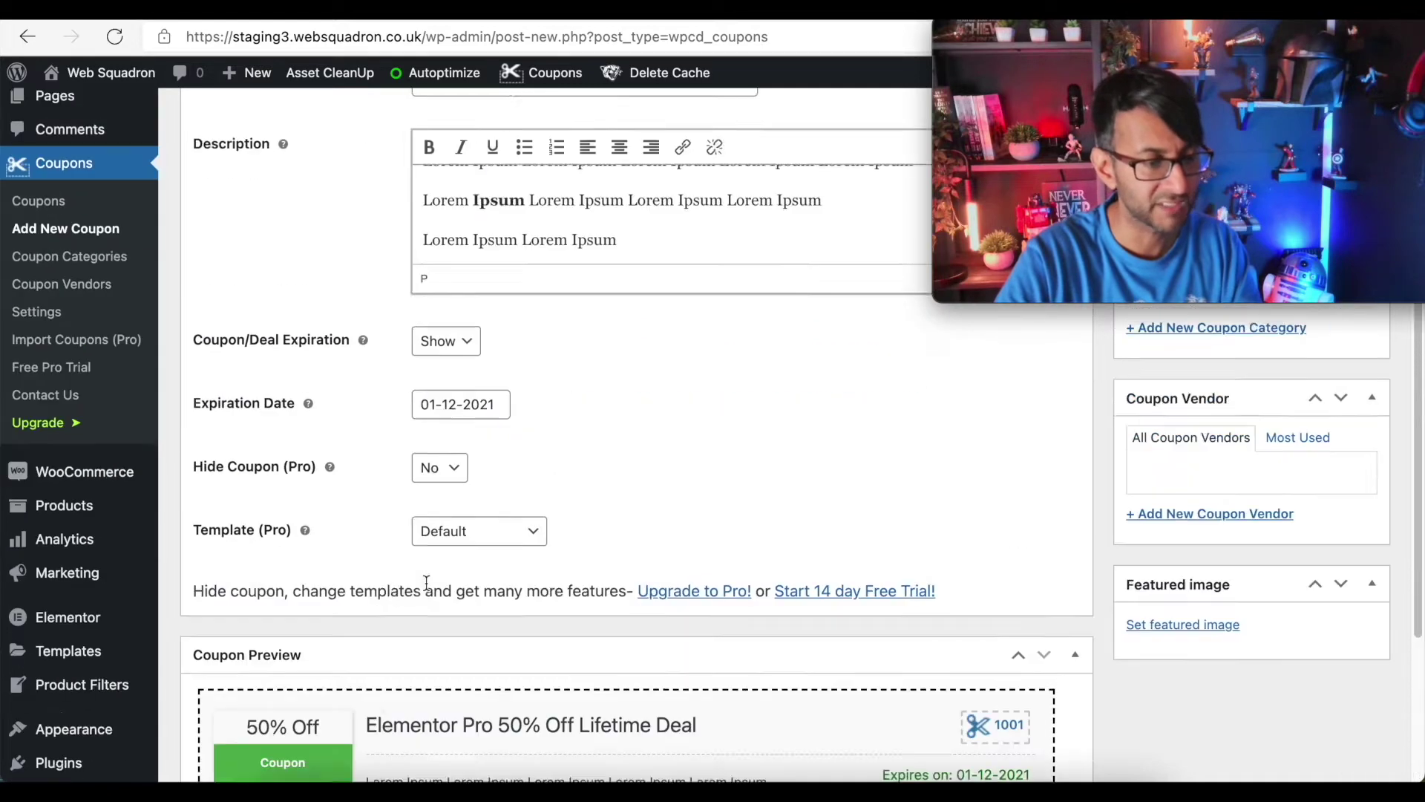
double_click(449, 331)
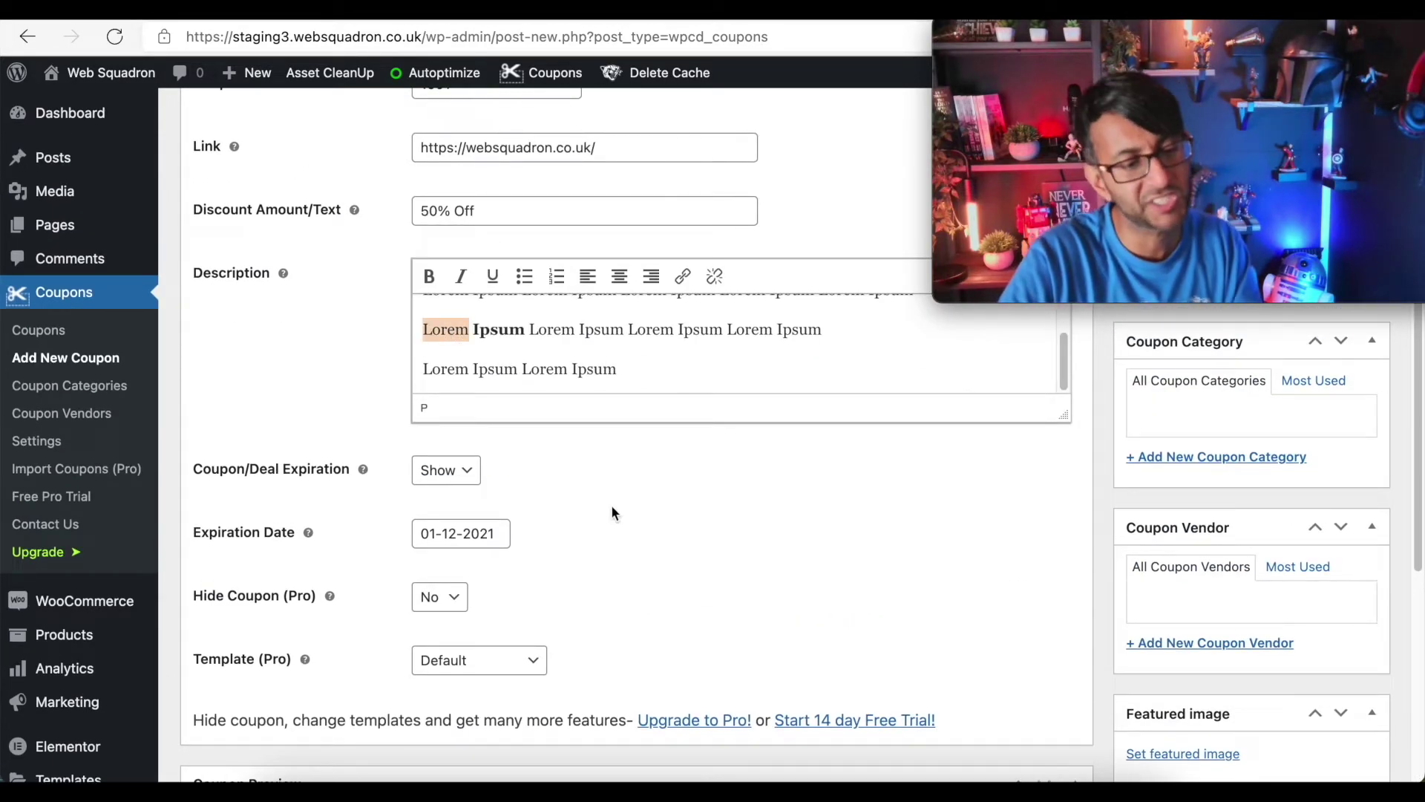
scroll(604, 524, "down", 5)
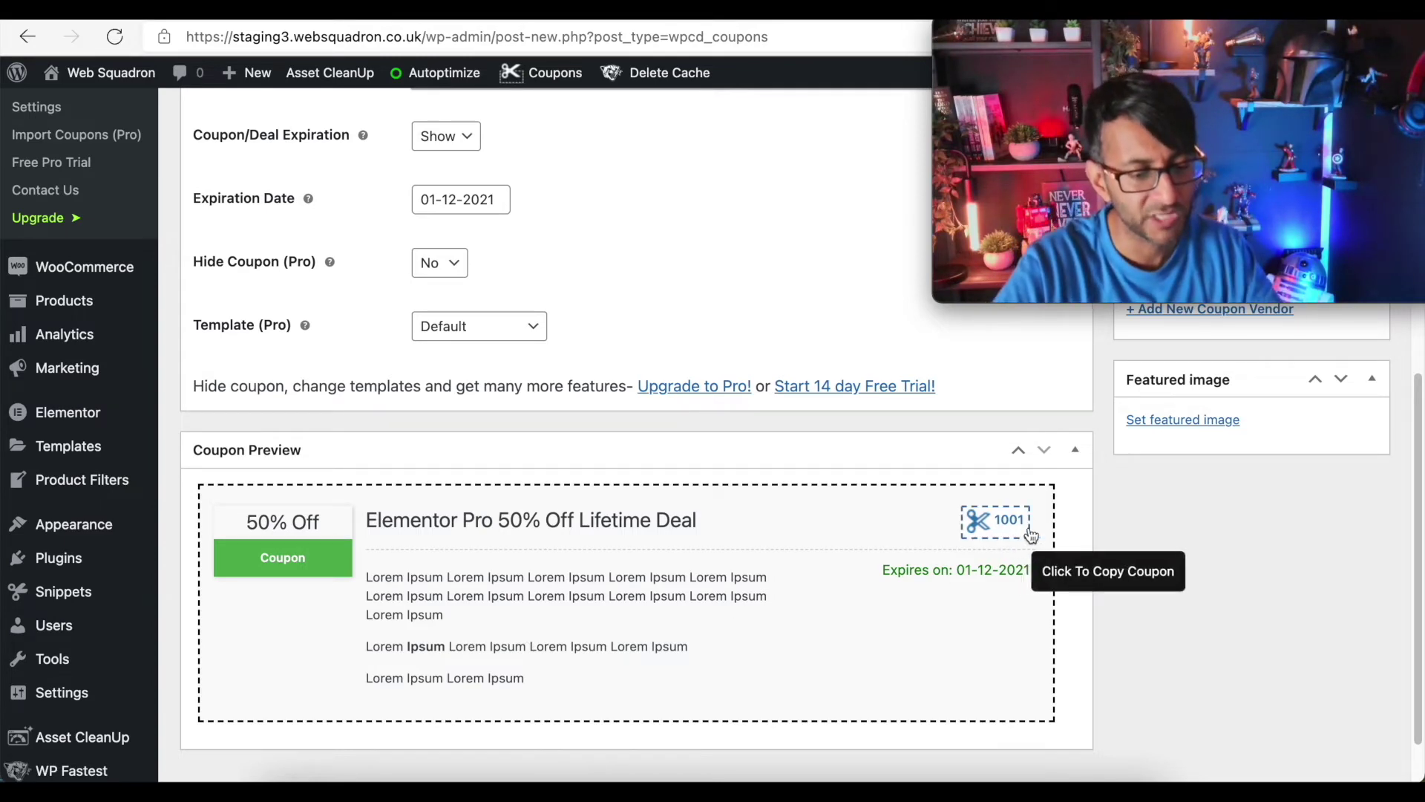
scroll(1018, 577, "up", 5)
scroll(1188, 608, "down", 6)
scroll(1203, 505, "up", 1)
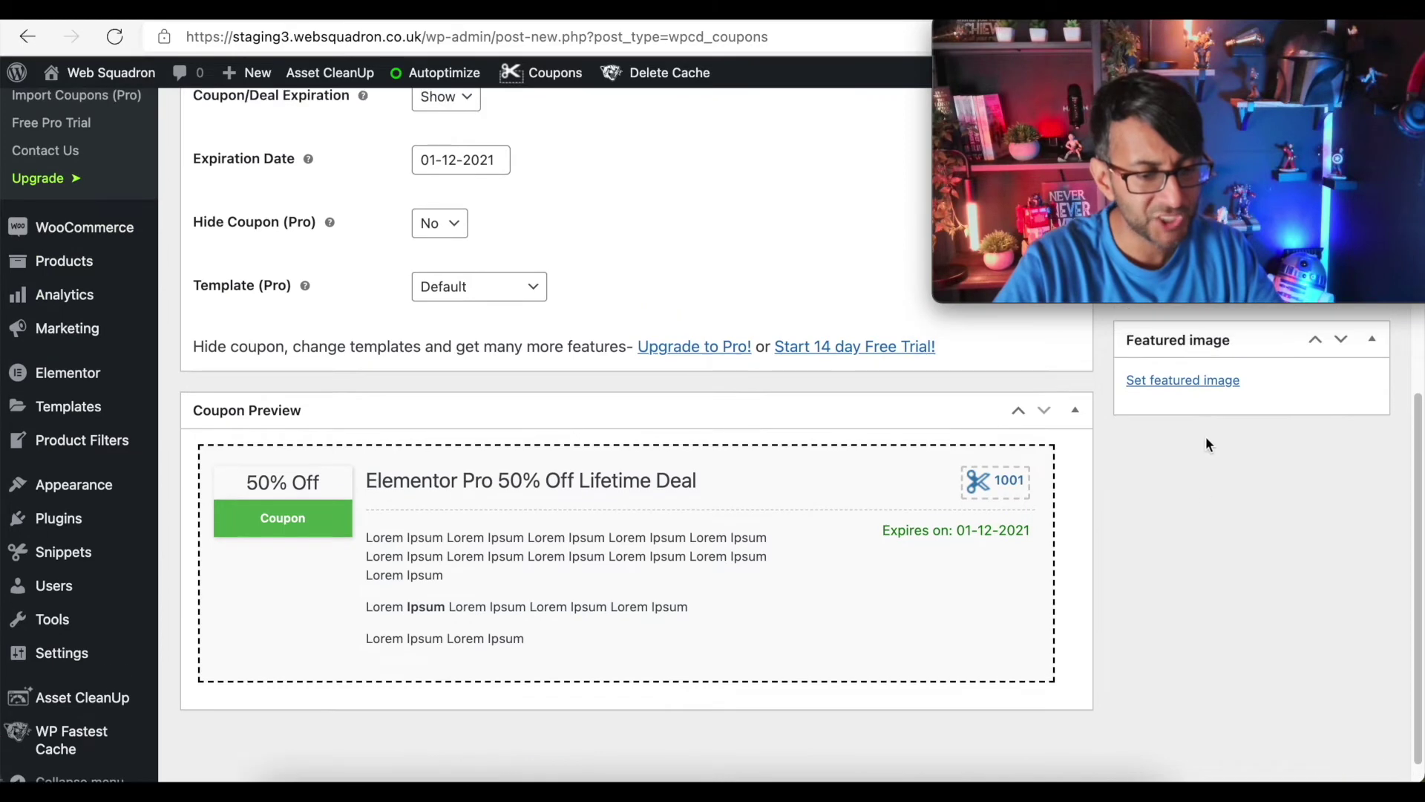
Set the Art (3) spaceship image from the Media Library as the featured image.
left_click(1209, 388)
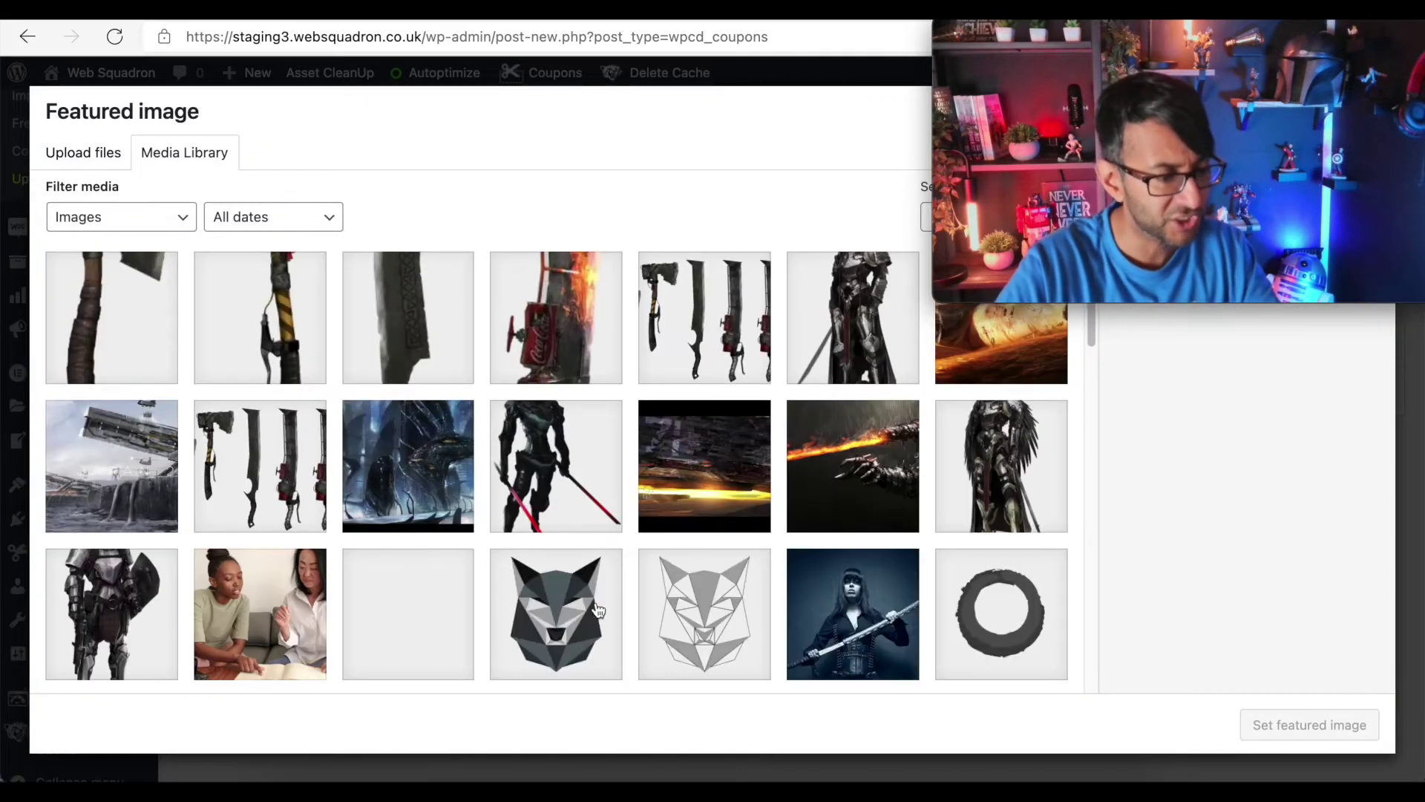
left_click(724, 490)
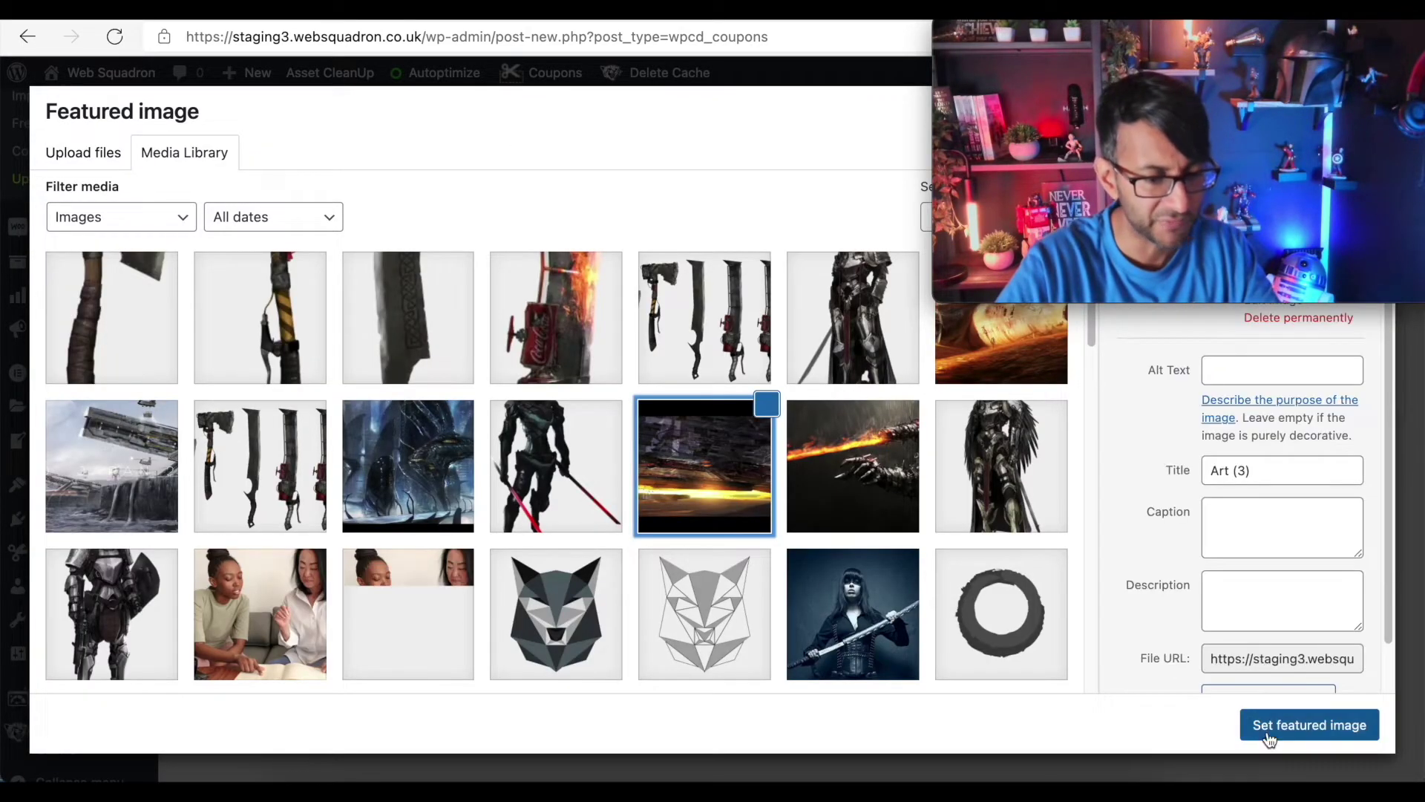
left_click(1305, 727)
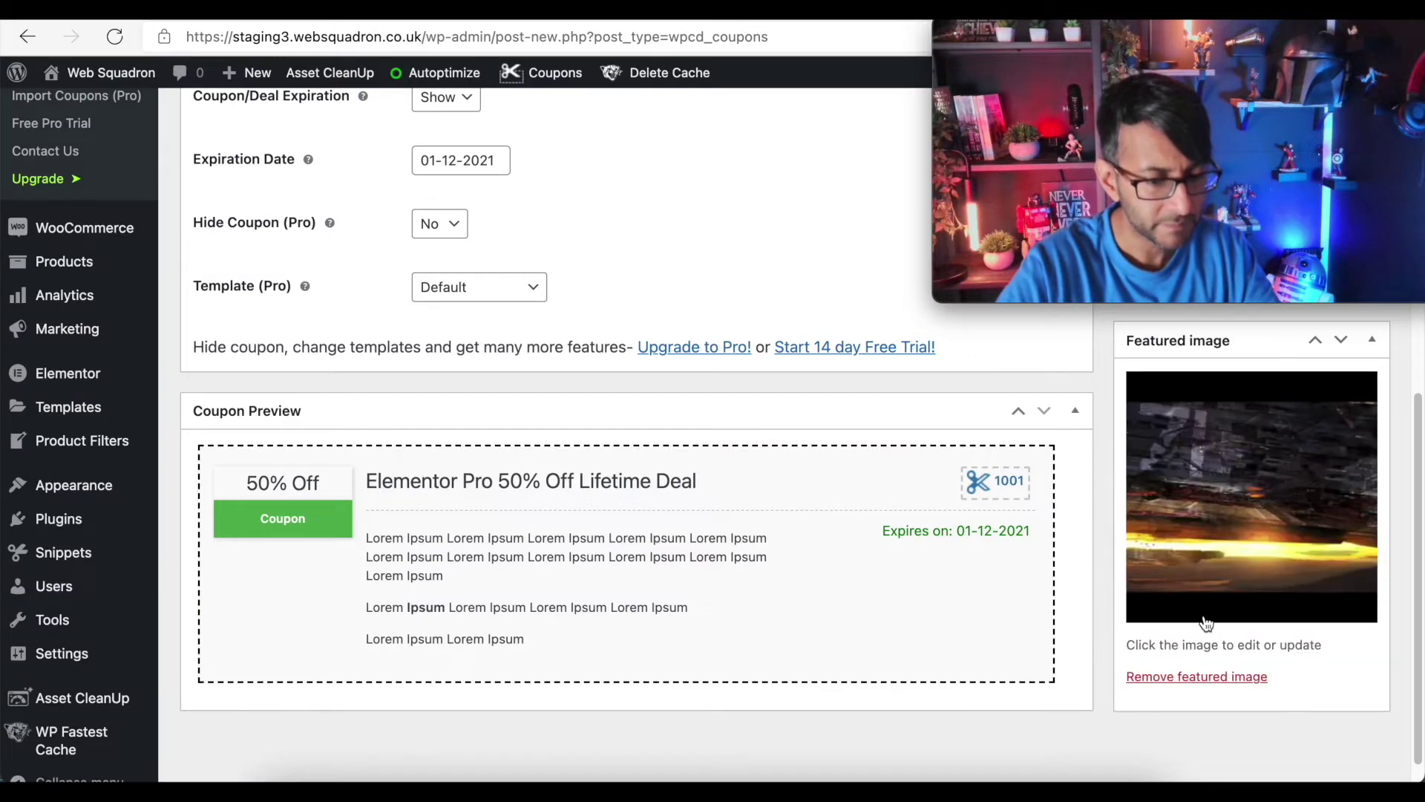
scroll(763, 599, "up", 3)
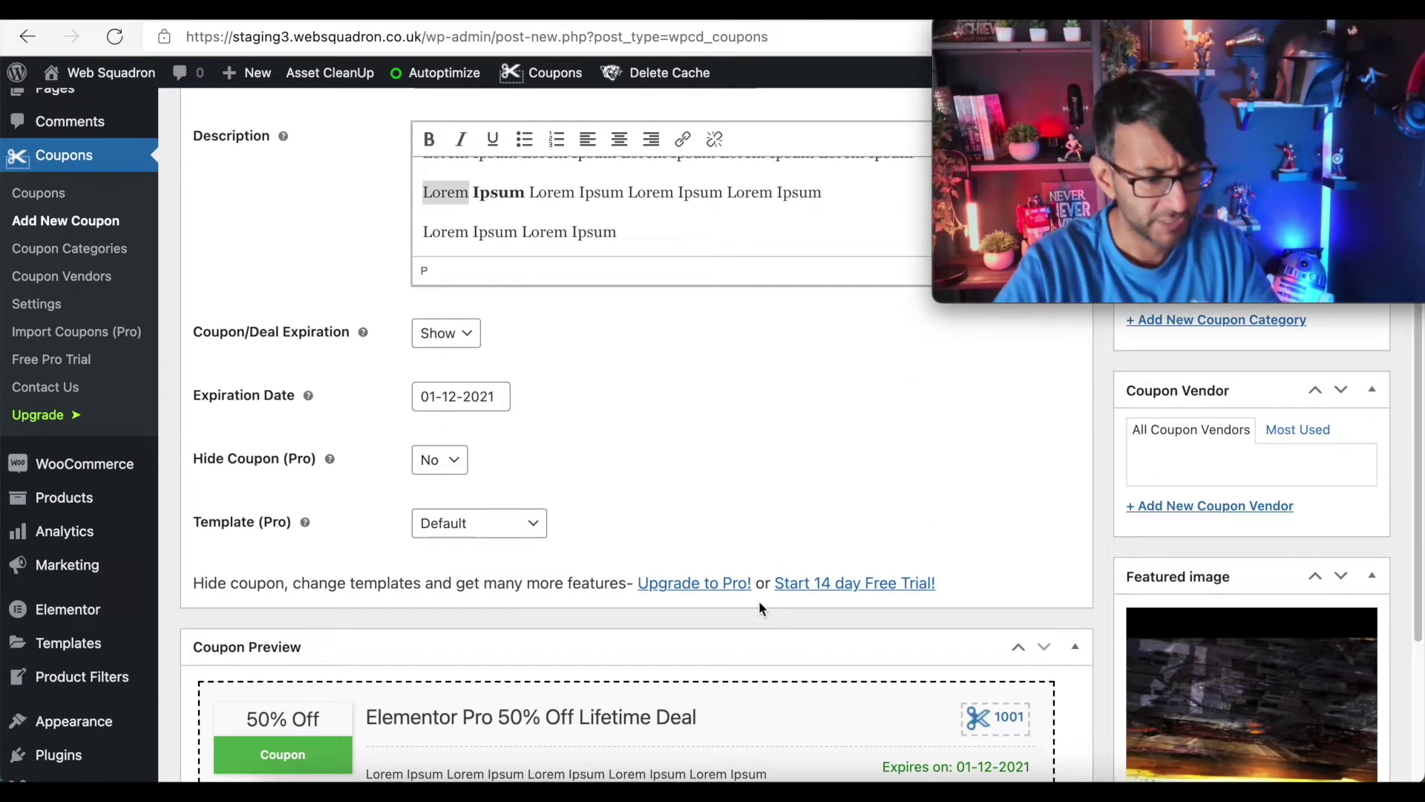
scroll(683, 630, "up", 3)
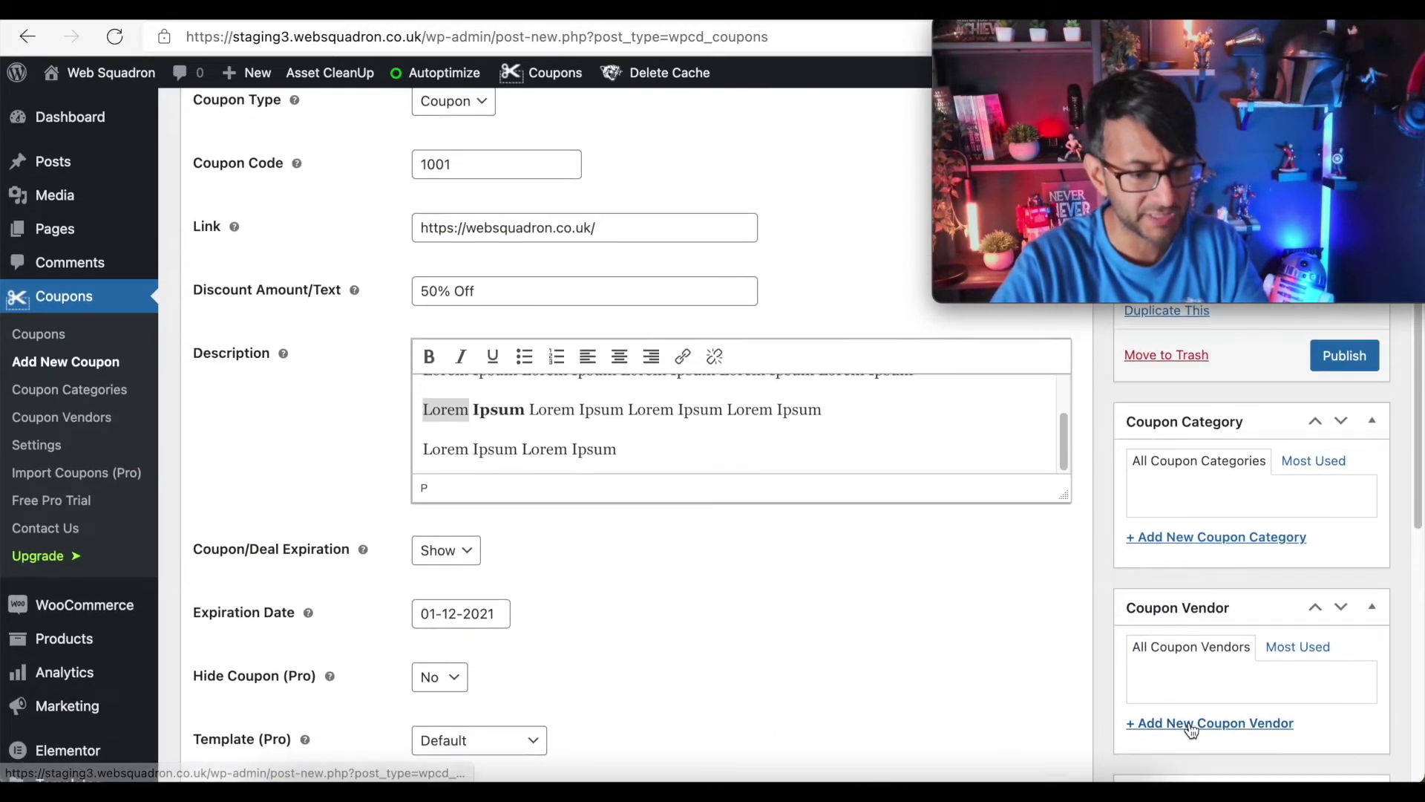
Add a new vendor 'Elementor' and a new category '% Off' to the coupon.
left_click(1191, 726)
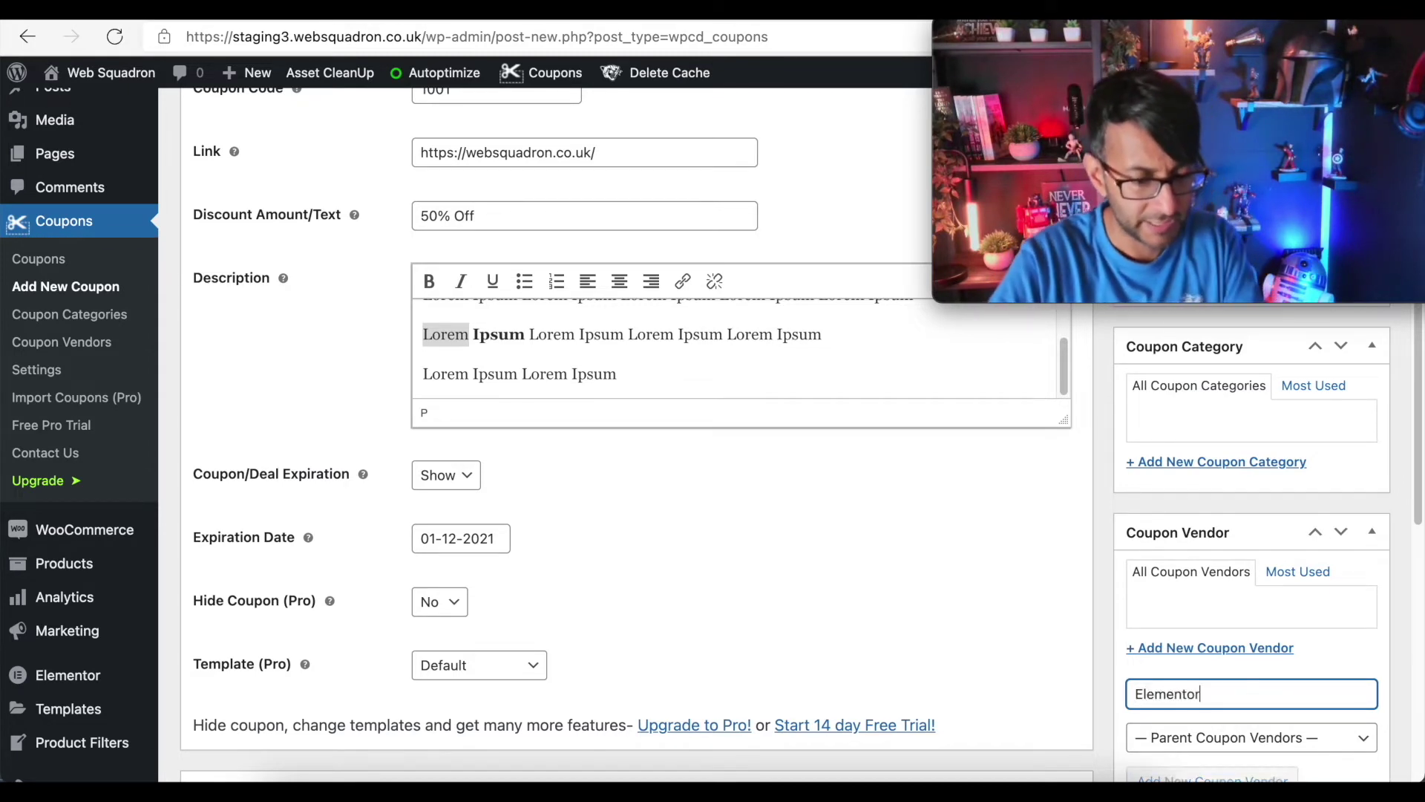
key("Return")
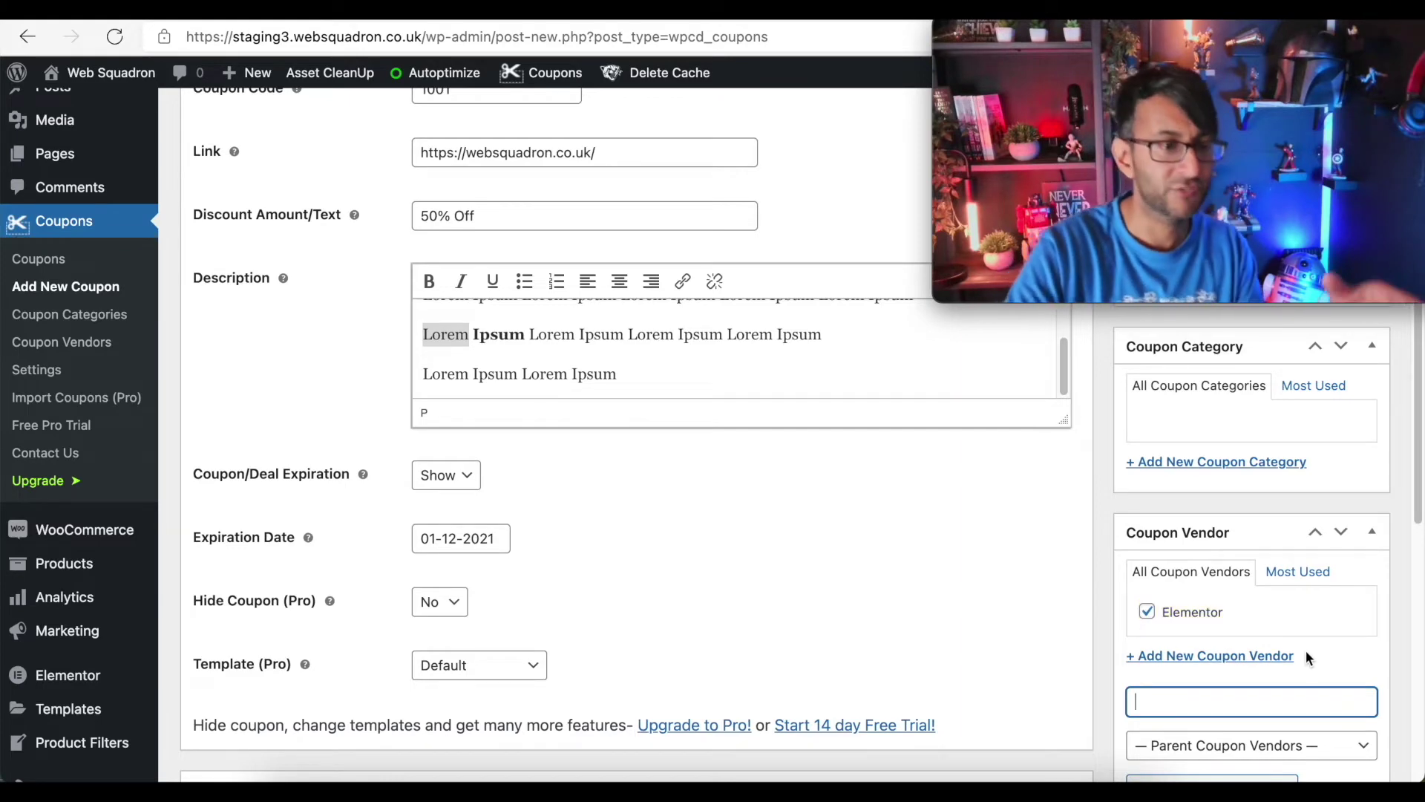
scroll(1299, 519, "up", 3)
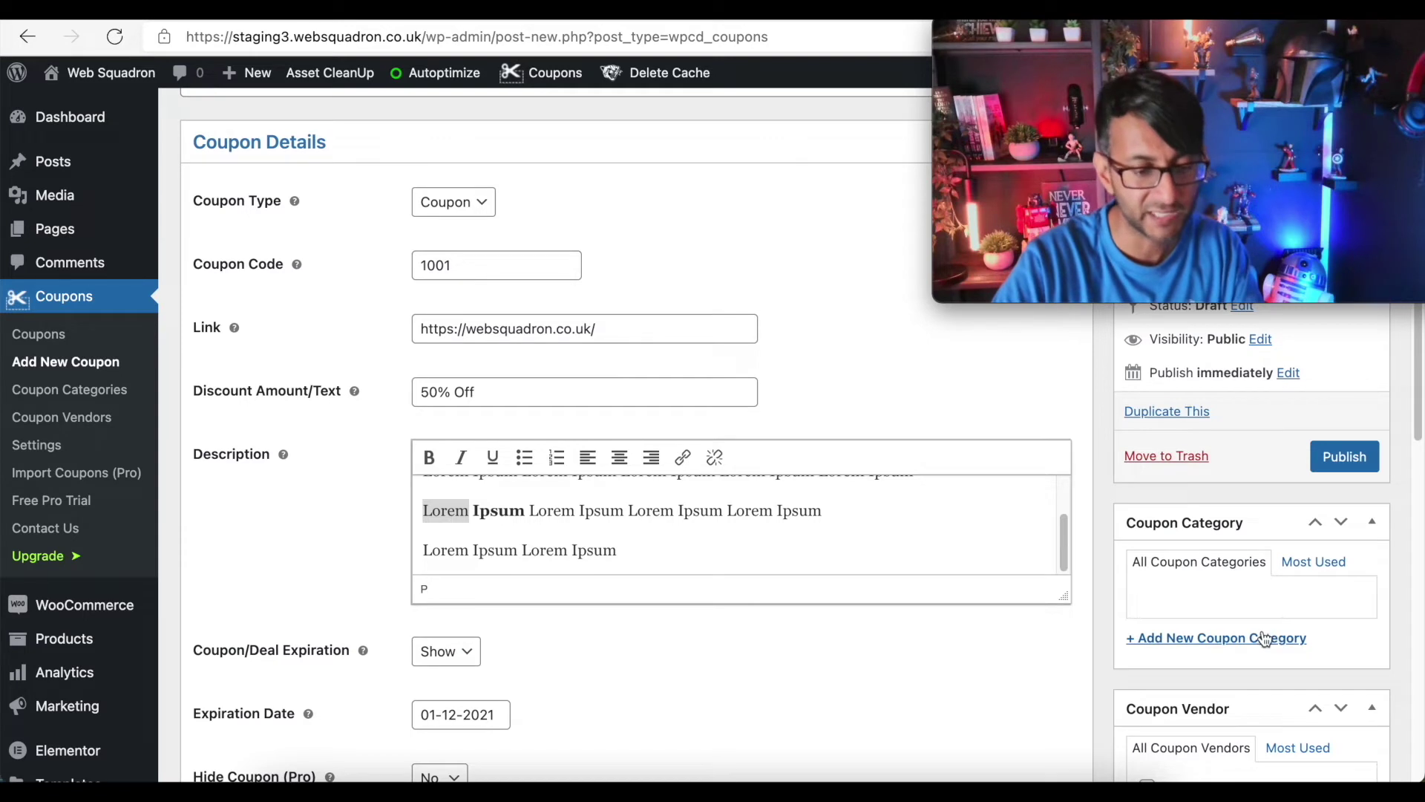
left_click(1265, 639)
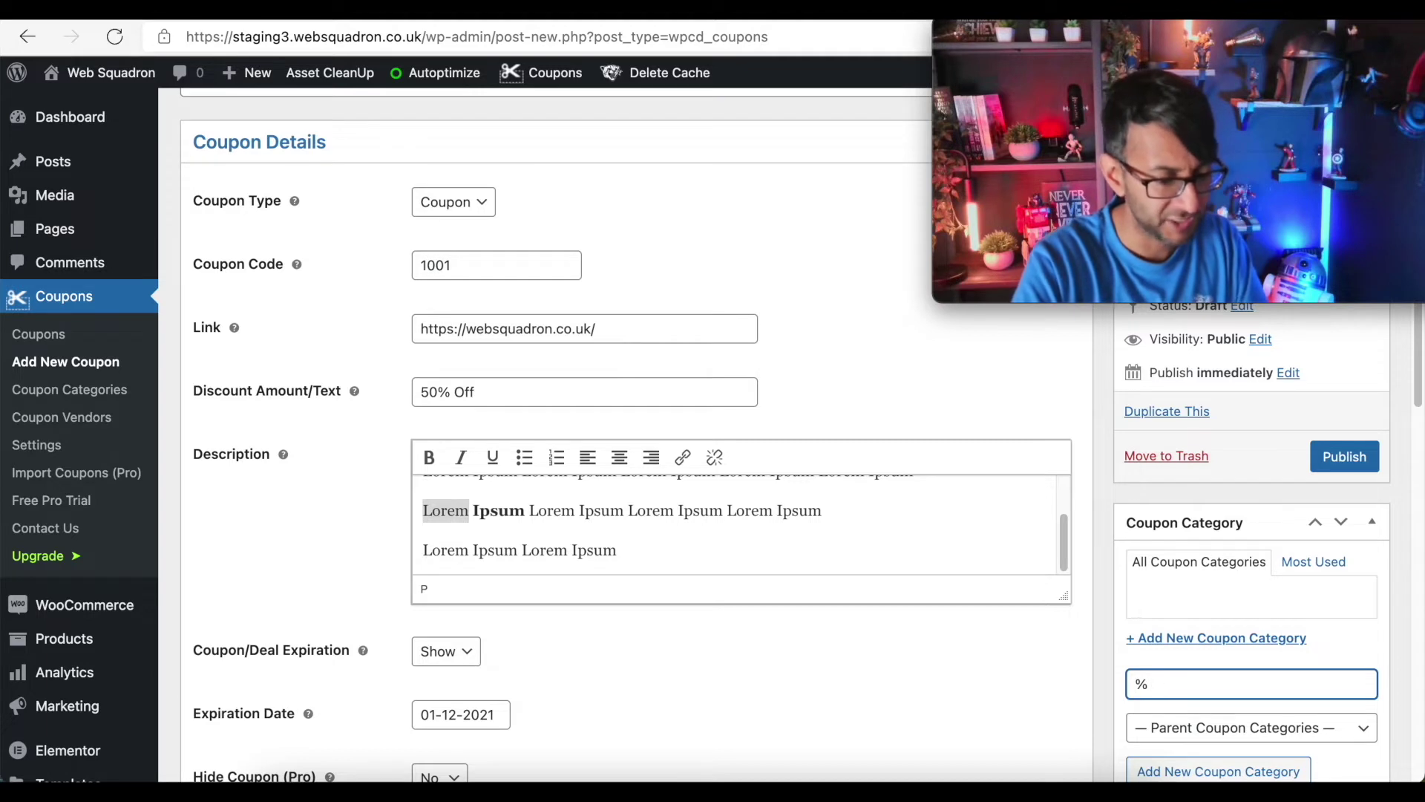
key("Return")
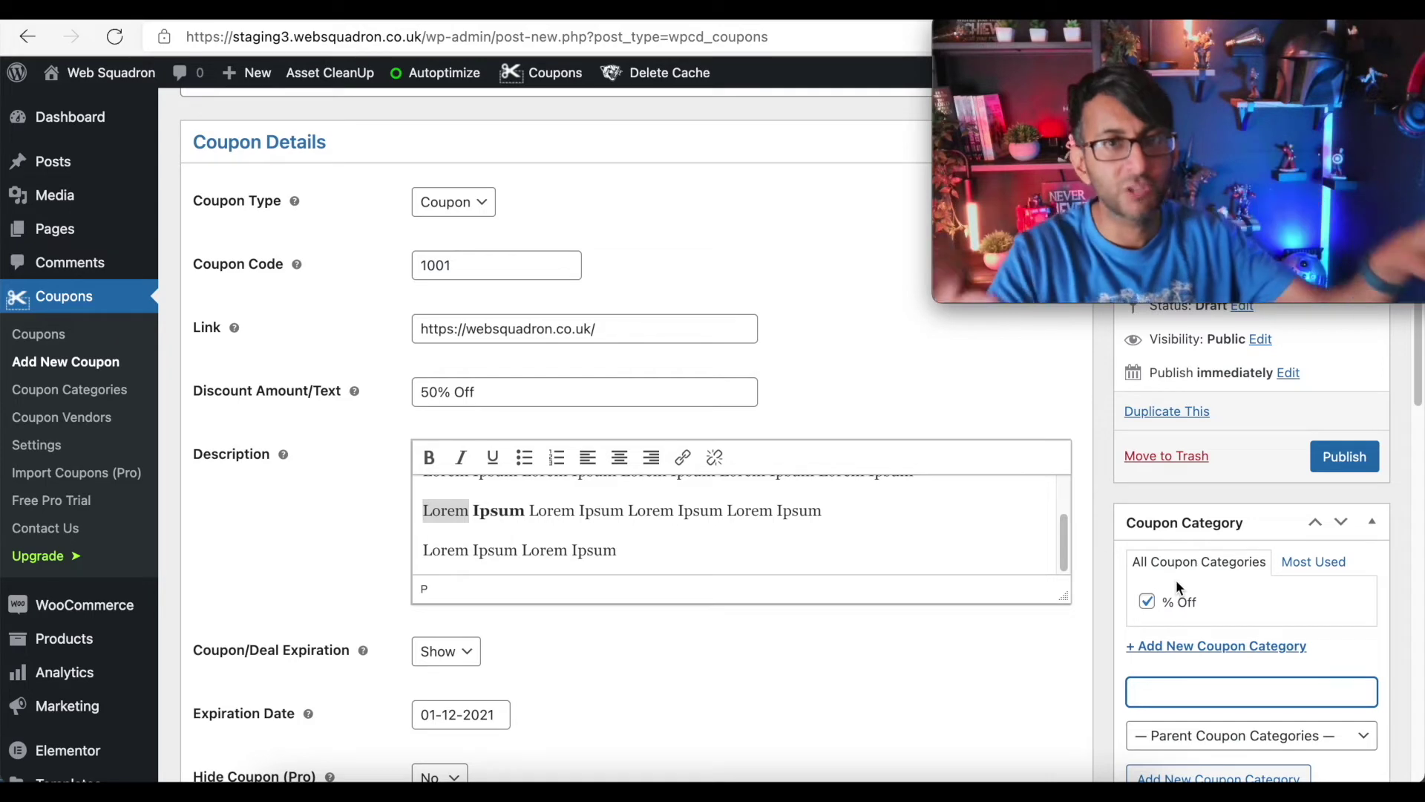
Publish the Elementor Pro 50% Off Lifetime Deal coupon.
scroll(1303, 413, "up", 2)
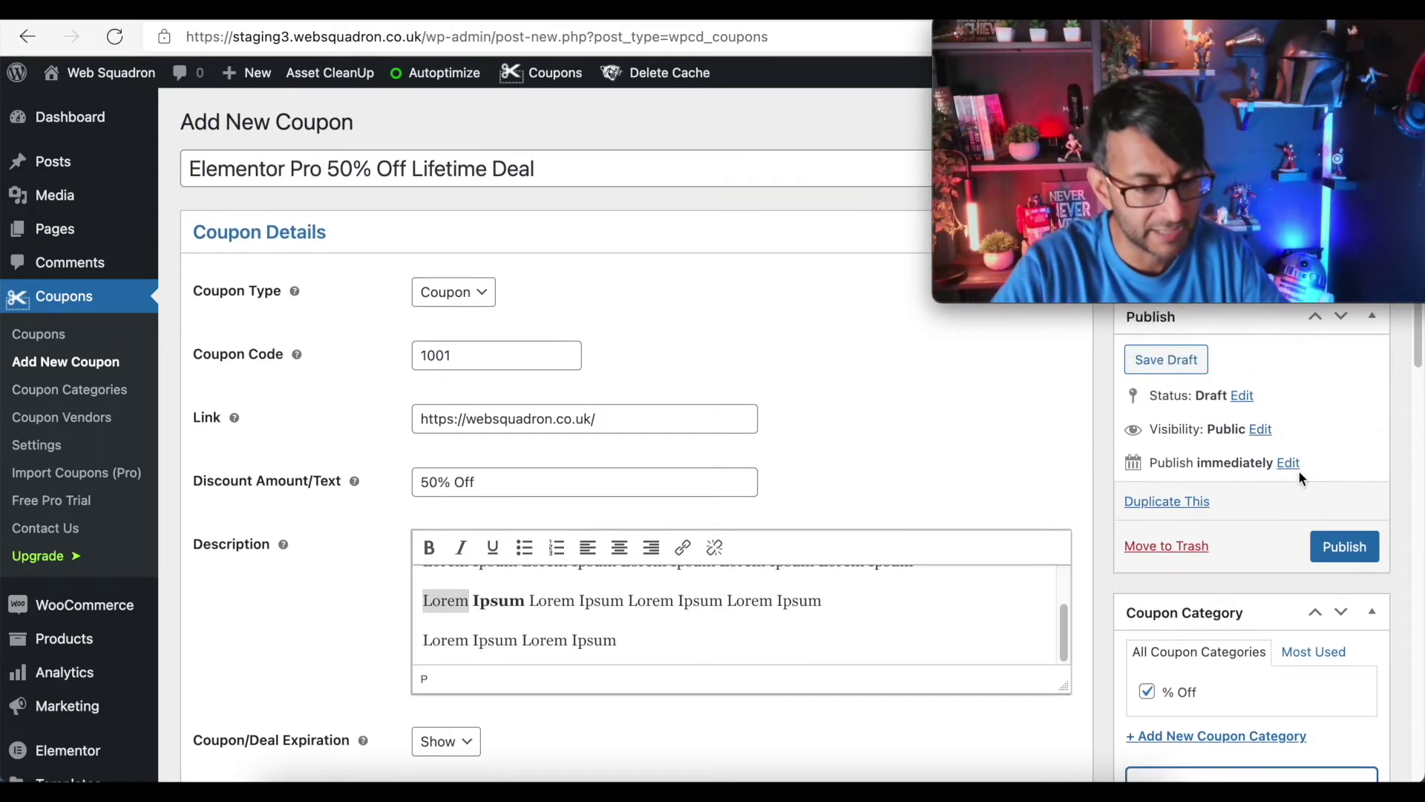
left_click(1329, 548)
mouse_move(1282, 42)
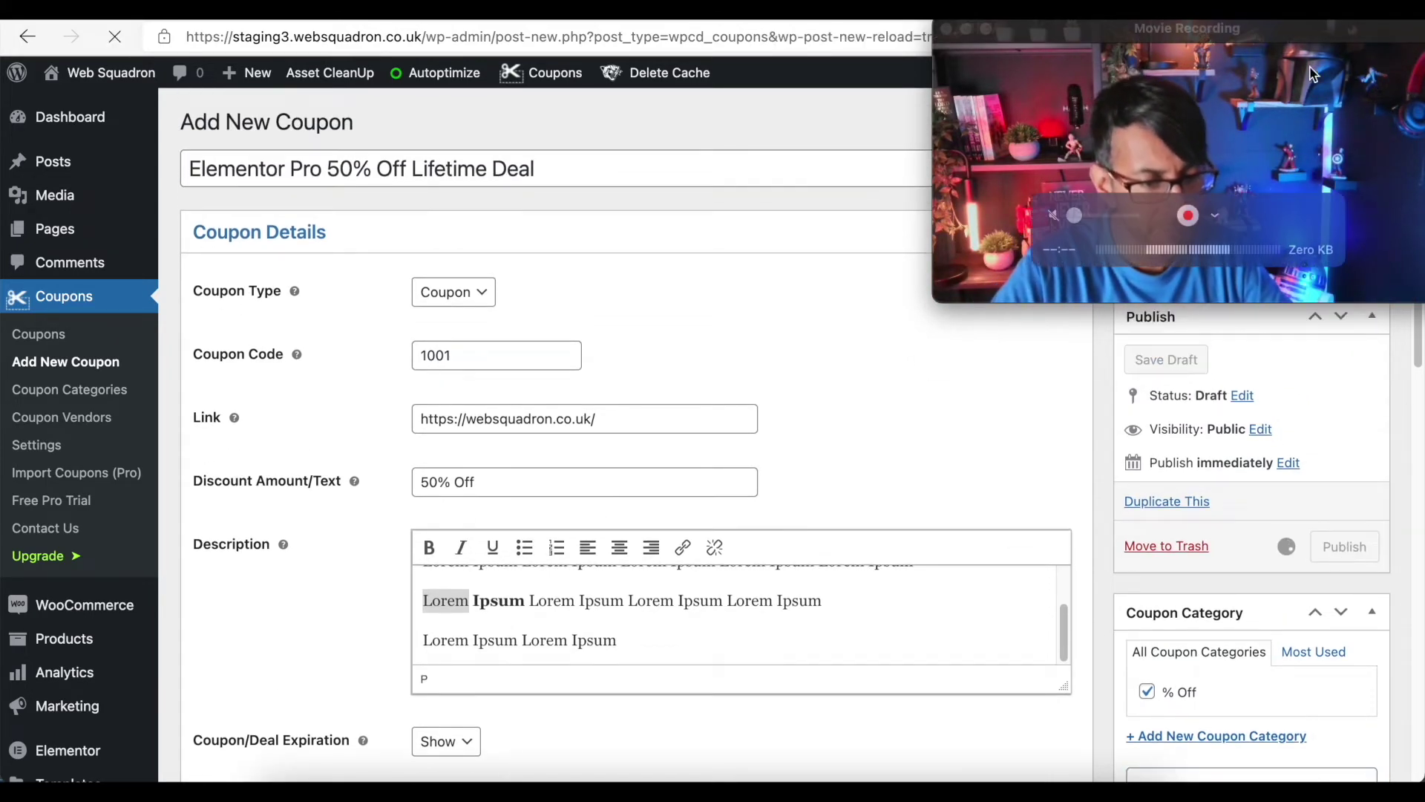
left_click_drag(1282, 42, 1307, 439)
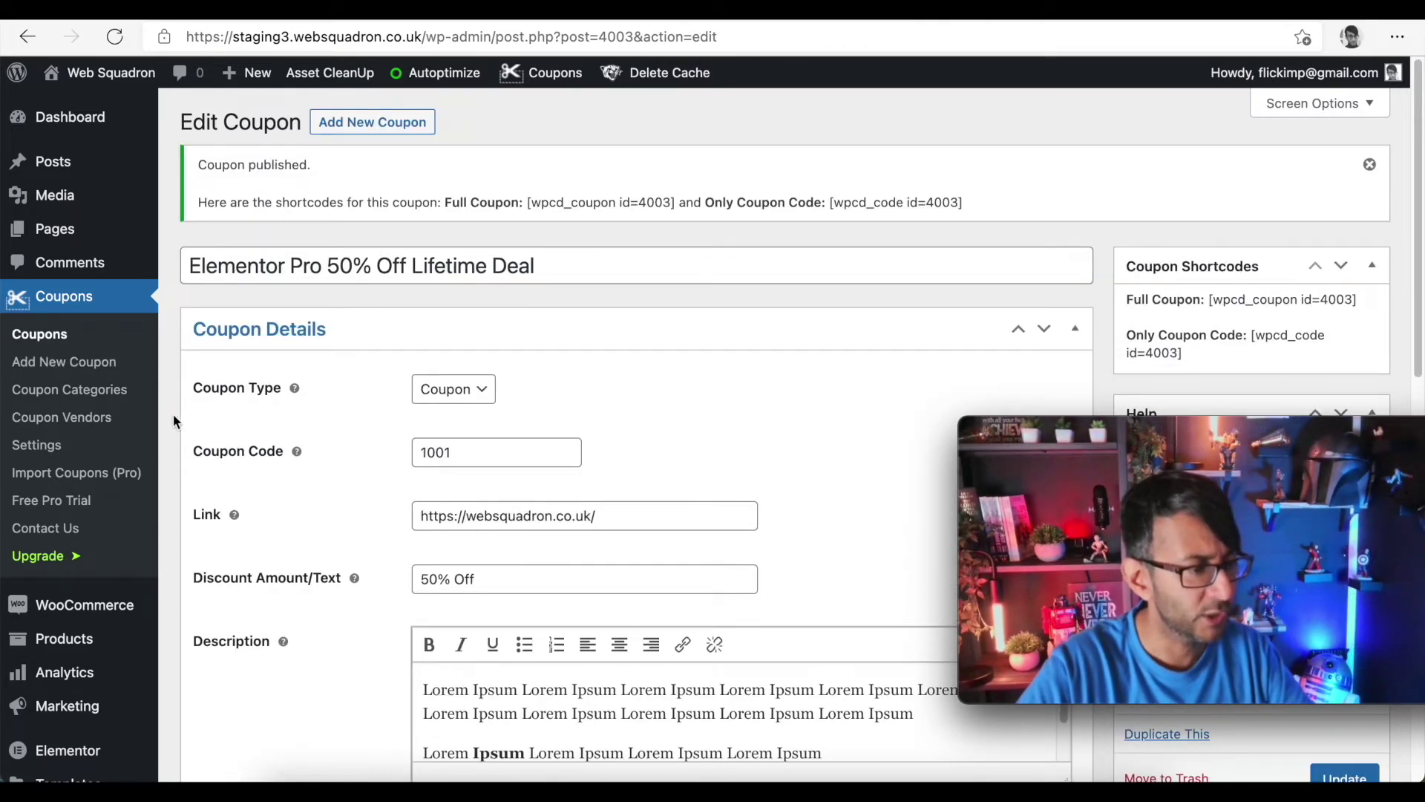
In the coupons list, select the full-coupon shortcode [wpcd_coupon id=4003].
left_click(39, 333)
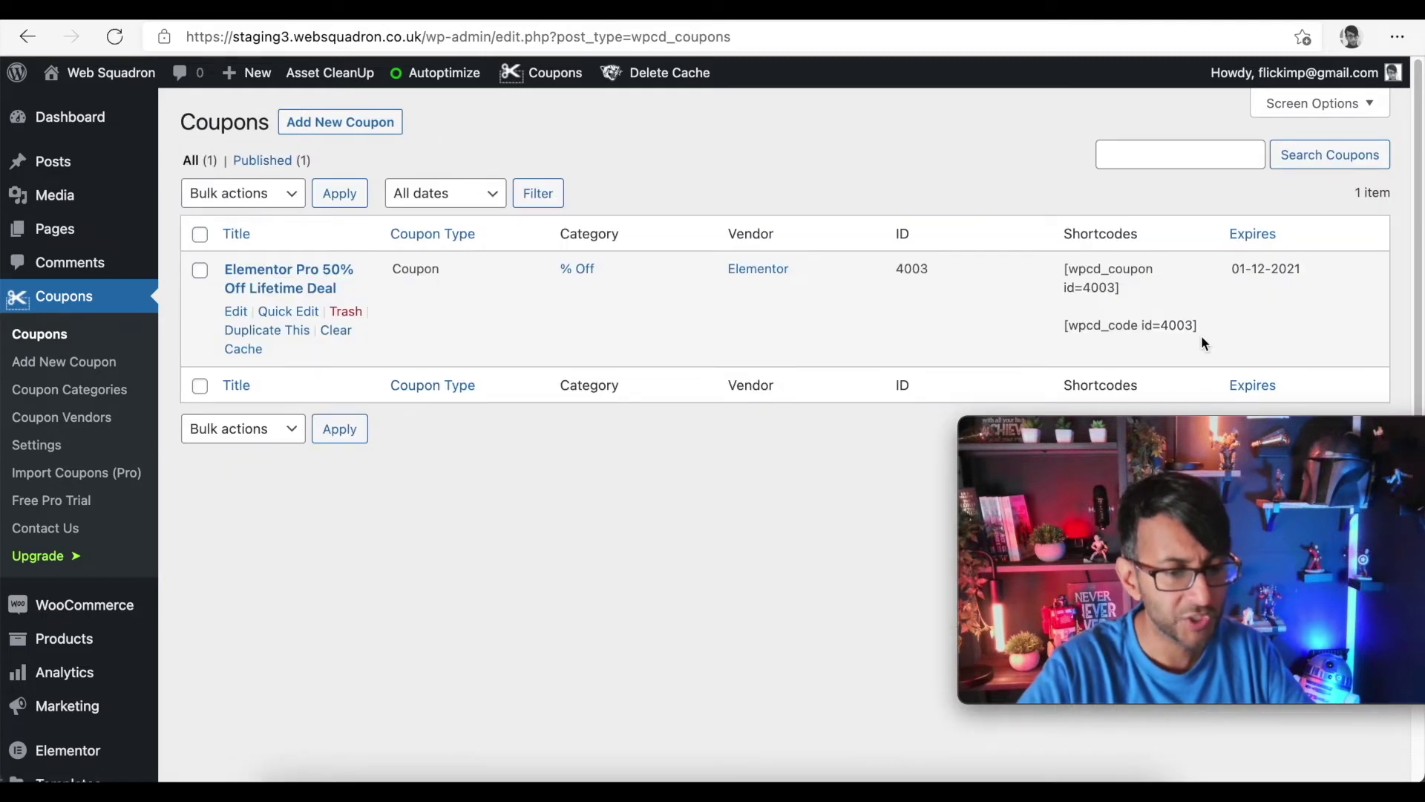
left_click_drag(1200, 327, 1066, 320)
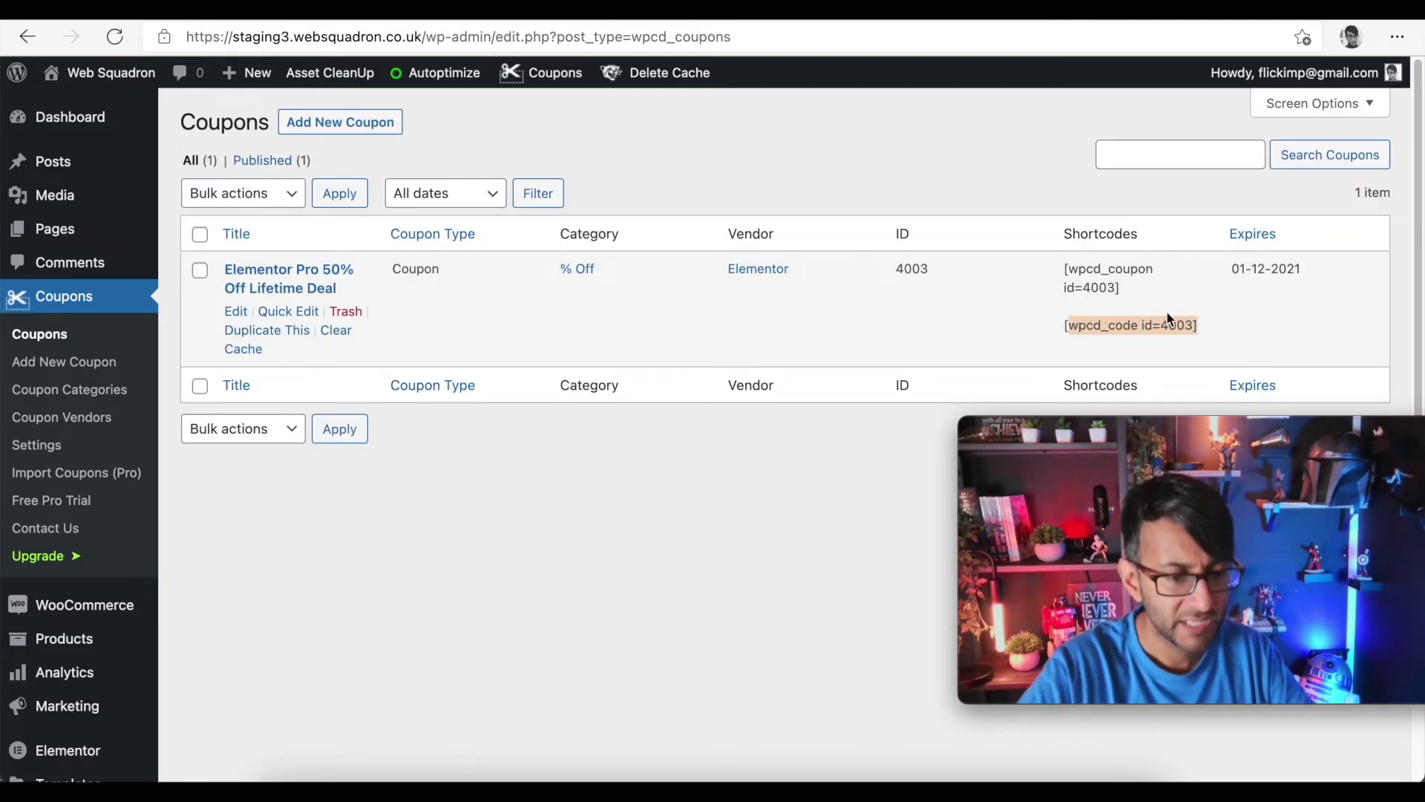
left_click(1132, 296)
left_click_drag(1133, 293, 1050, 269)
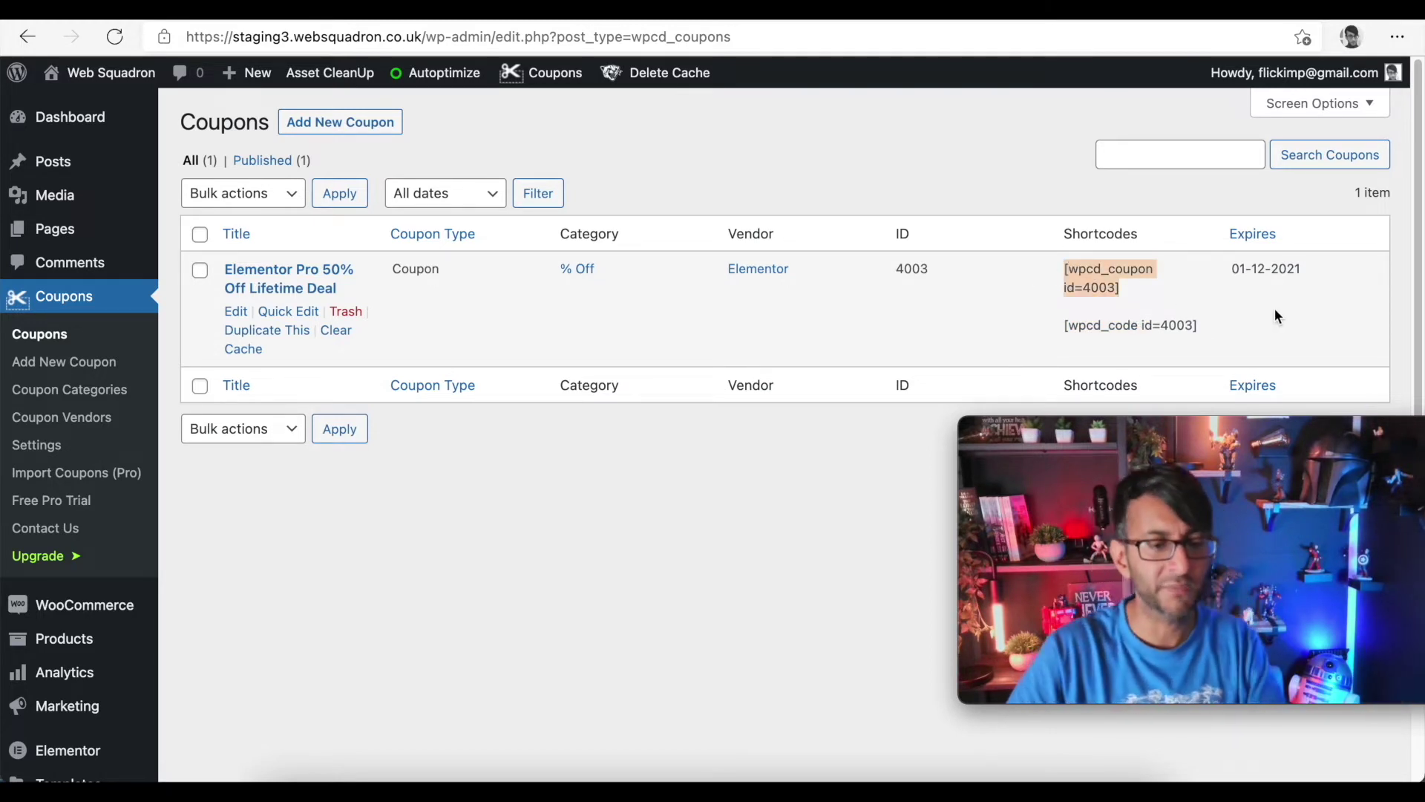
In the coupon plugin settings, change Words Count to Add More/Less Link from 30 to 100.
left_click(57, 456)
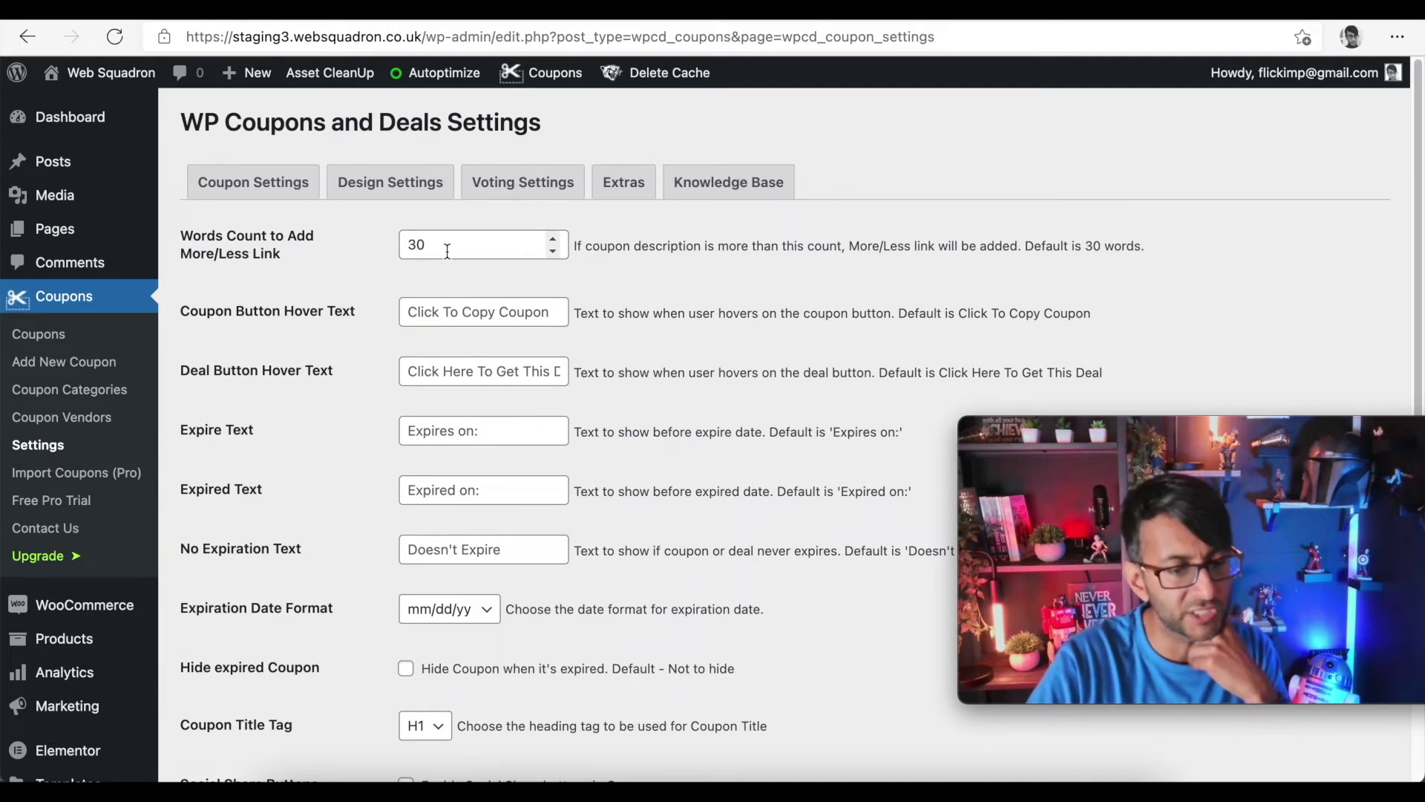
left_click_drag(448, 251, 379, 249)
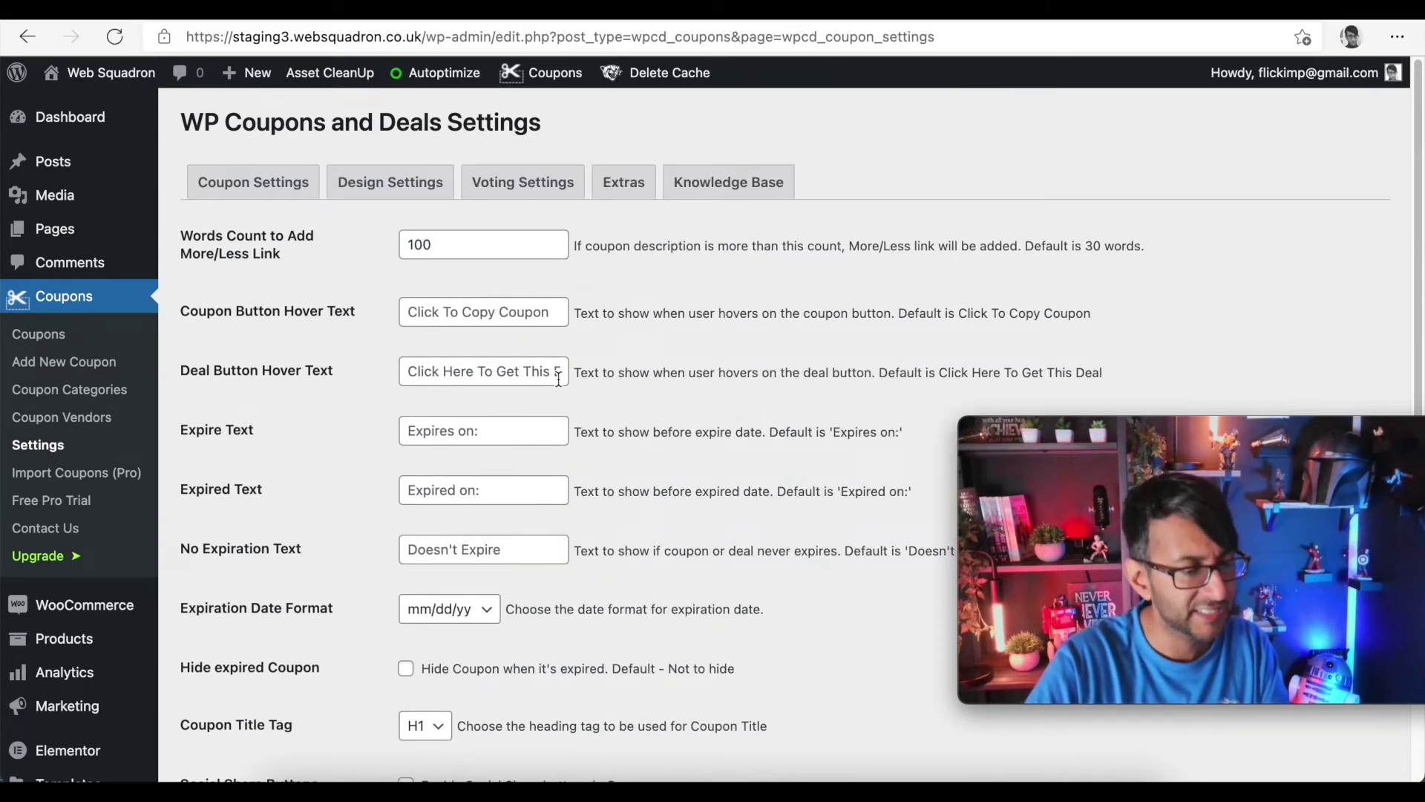
scroll(556, 533, "down", 5)
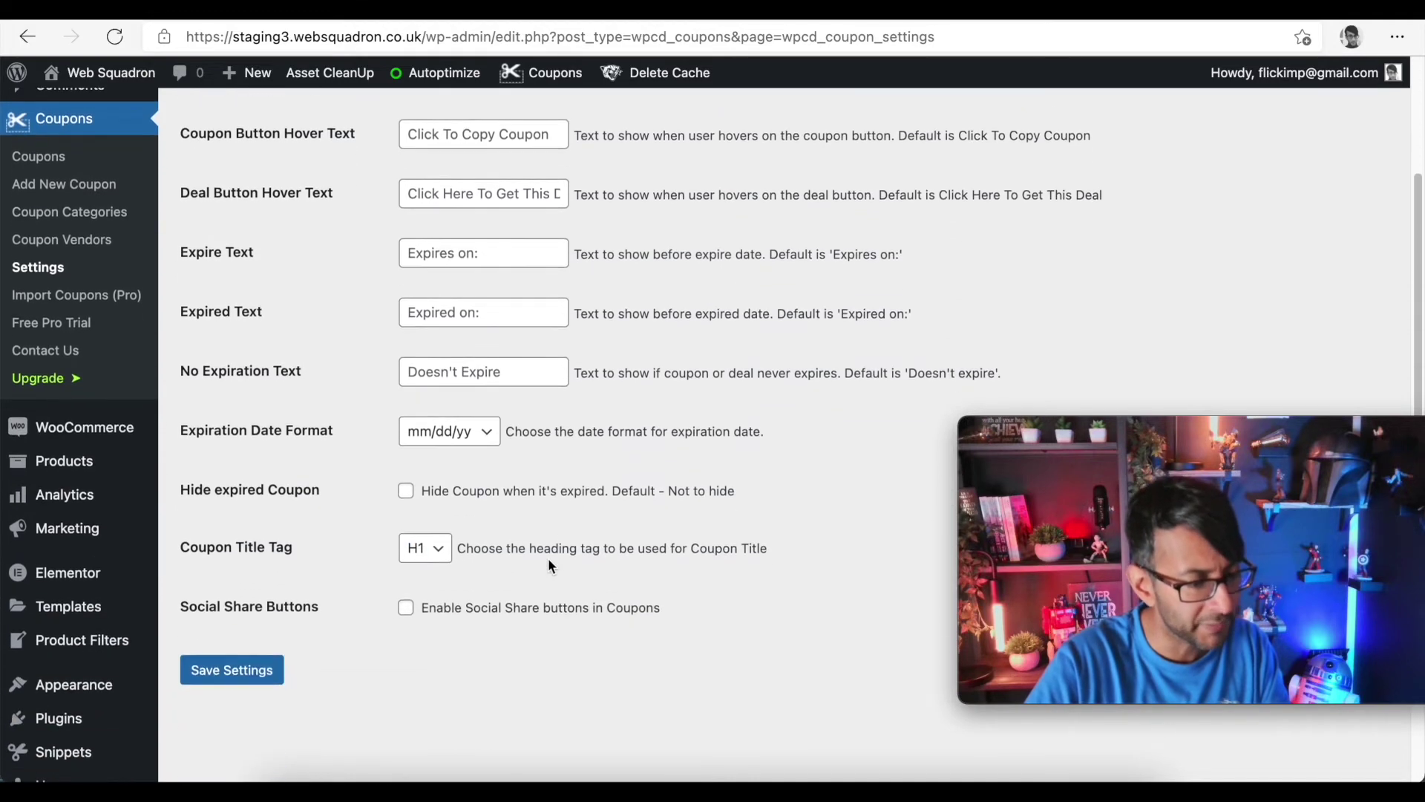
scroll(496, 659, "up", 5)
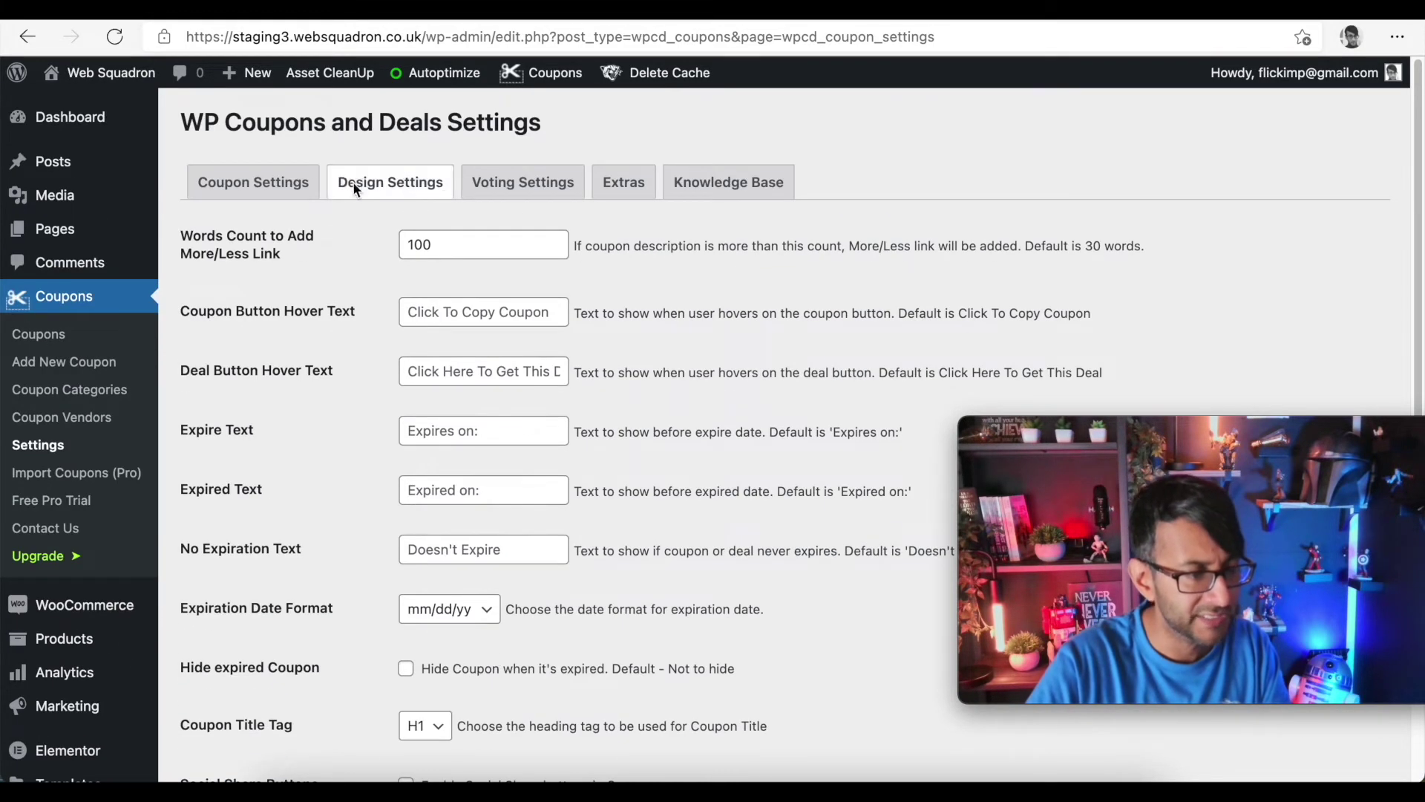
In Design Settings, set the coupon type colour to red.
left_click(376, 181)
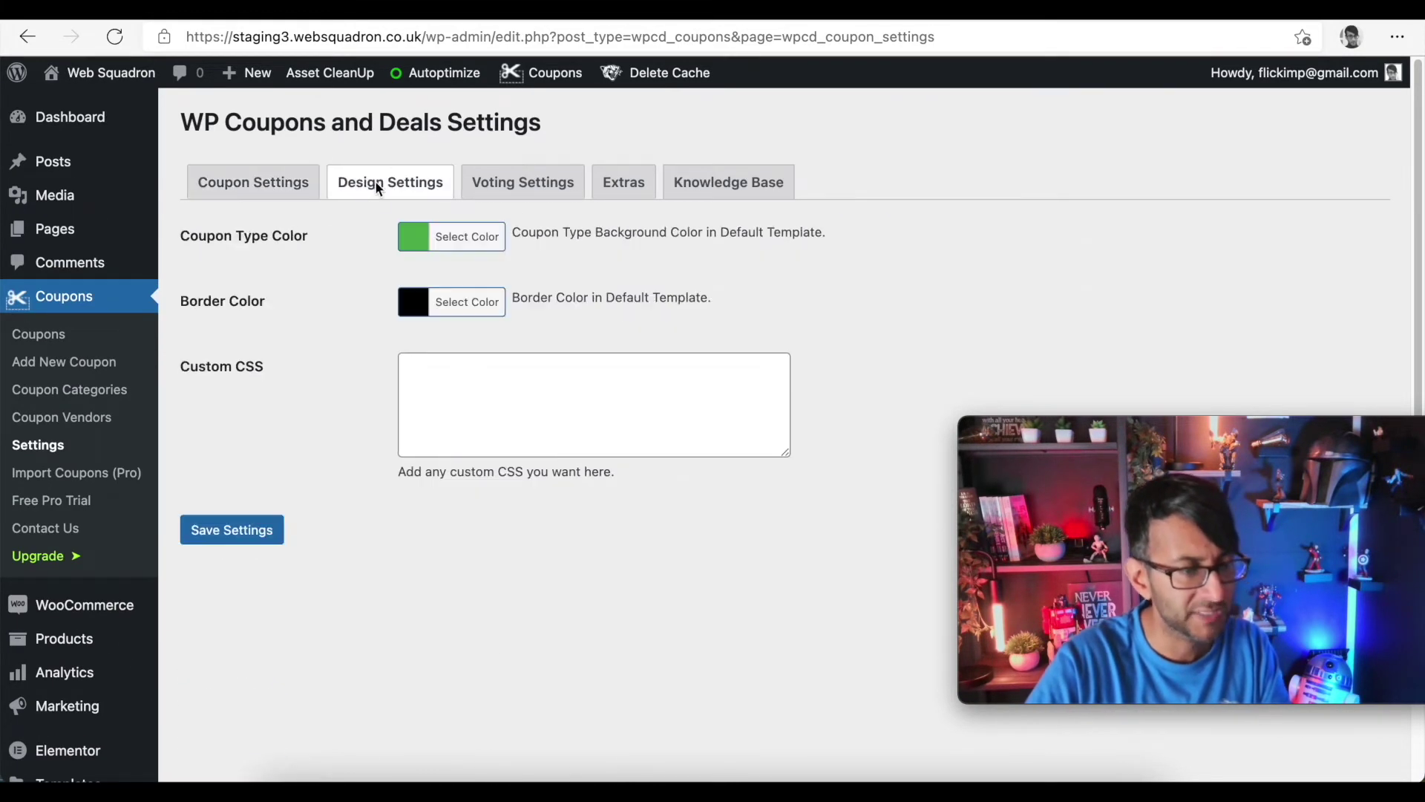
left_click(410, 236)
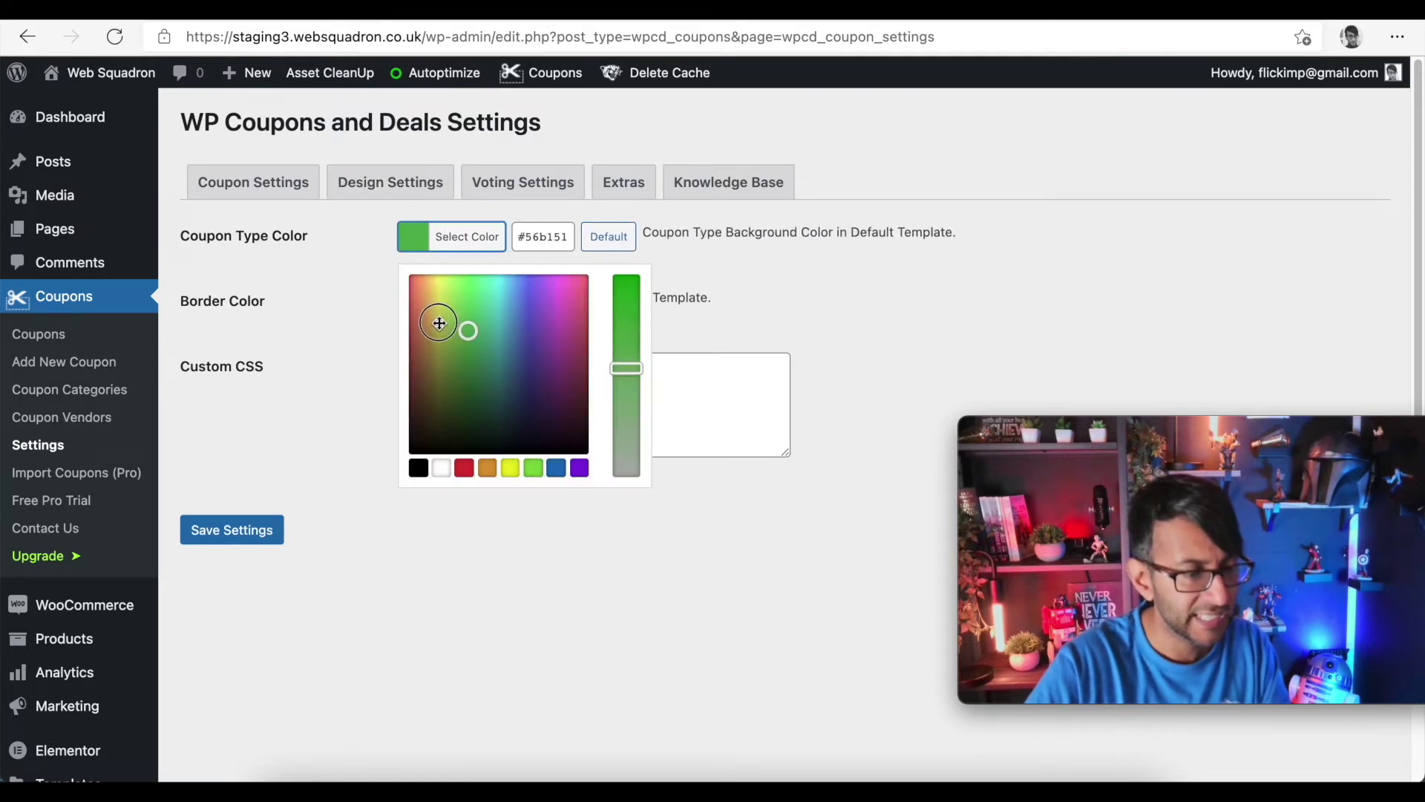
mouse_move(439, 324)
left_mouse_down()
mouse_move(436, 282)
mouse_move(630, 284)
left_mouse_up()
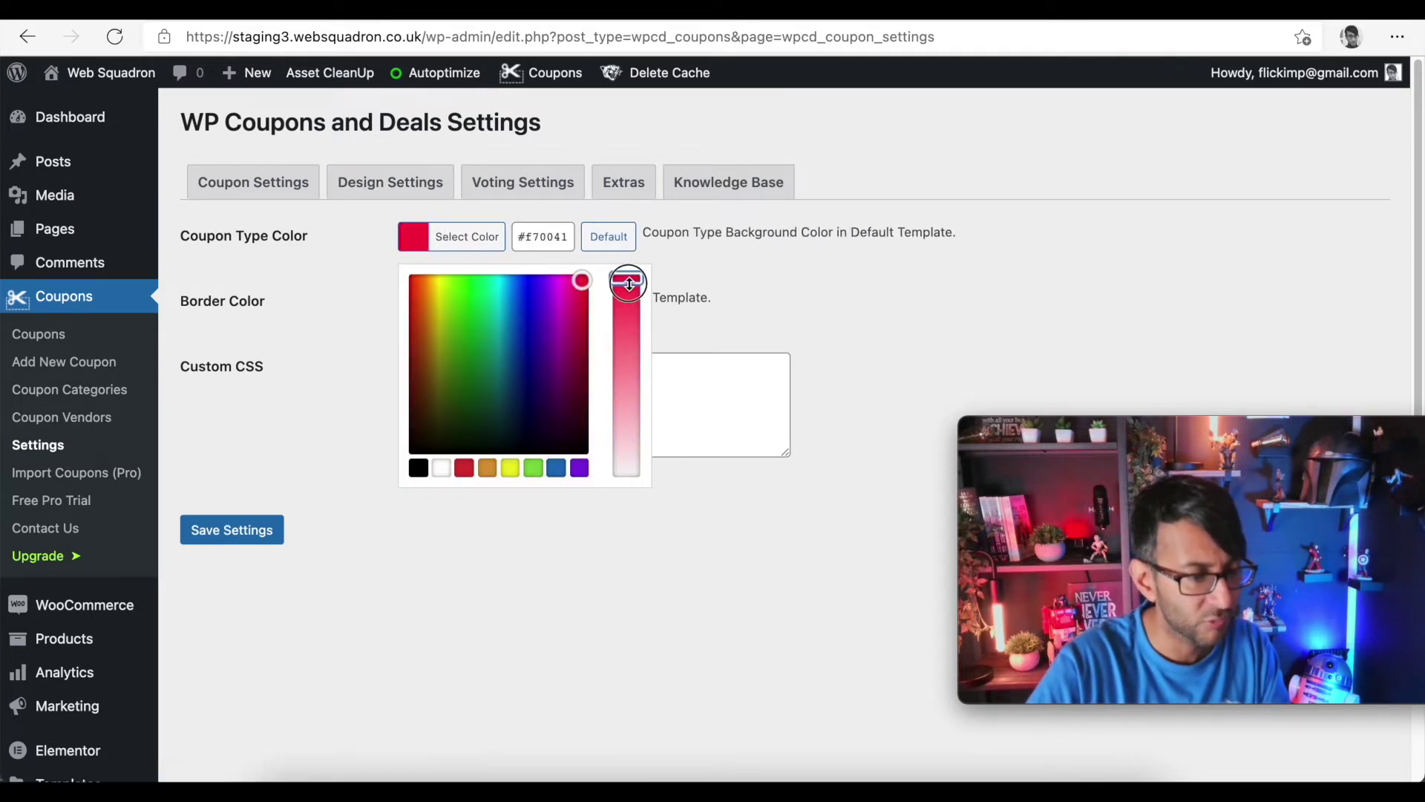
left_click(332, 349)
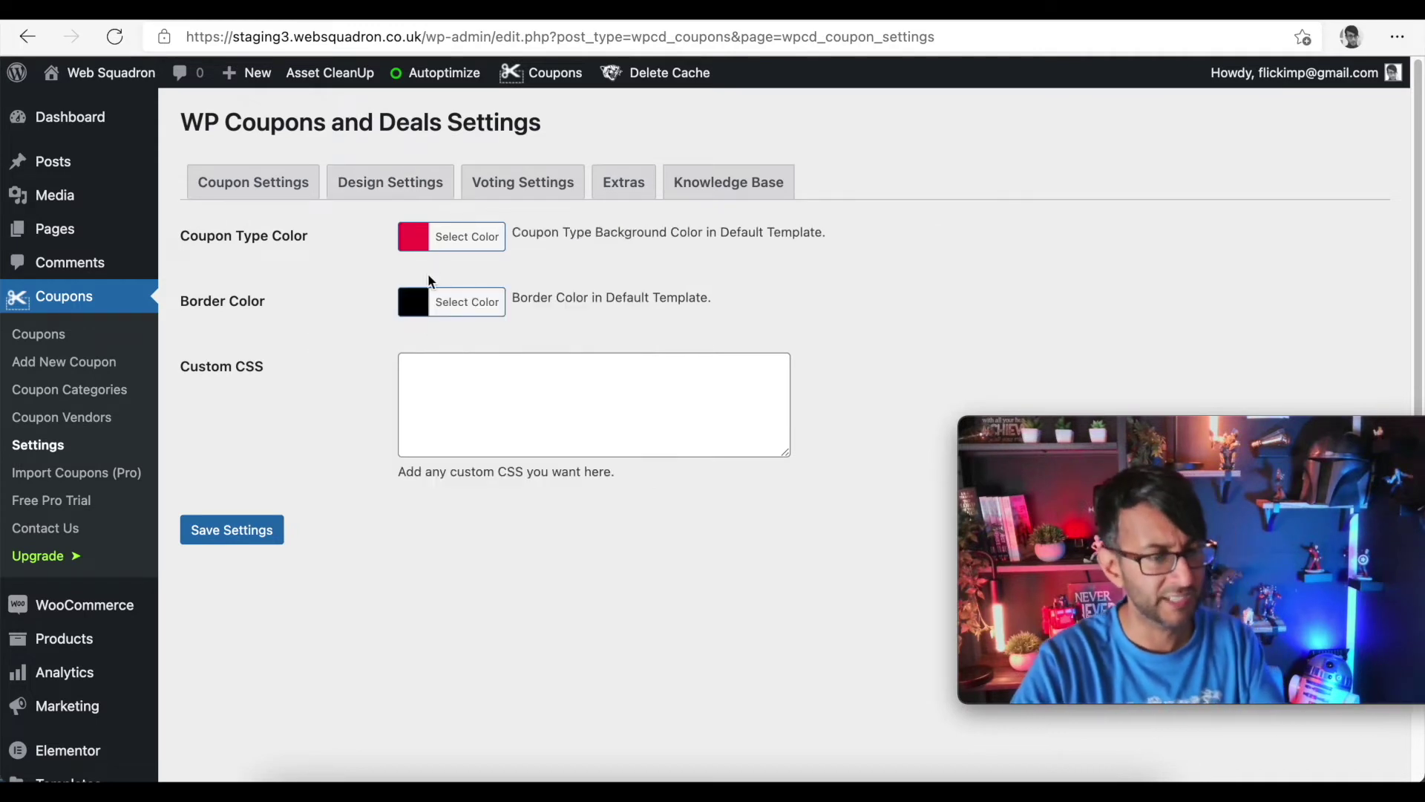
Set the border colour to light grey and save the design settings.
left_click(410, 307)
mouse_move(420, 345)
left_mouse_down()
mouse_move(416, 386)
mouse_move(519, 341)
mouse_move(562, 357)
left_mouse_up()
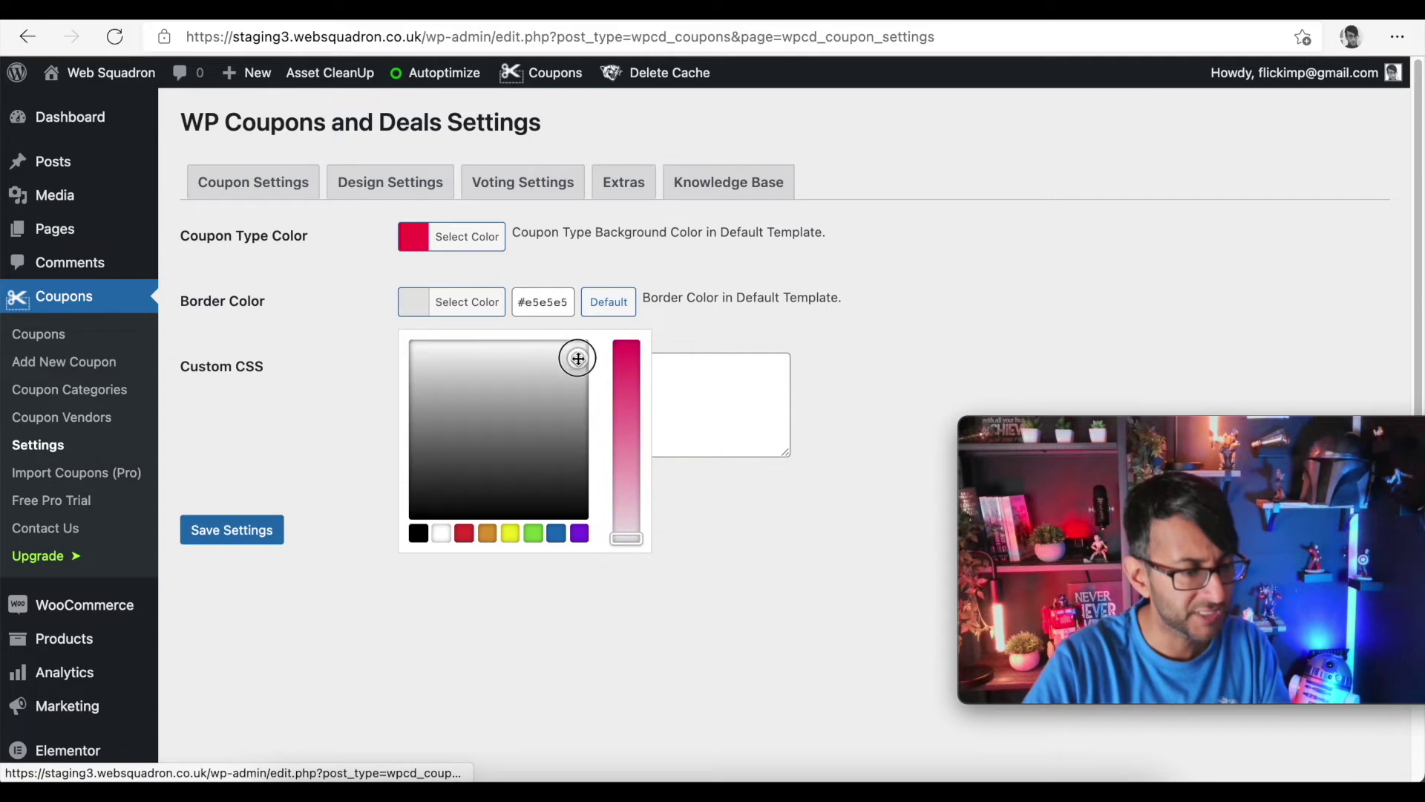
left_click(300, 380)
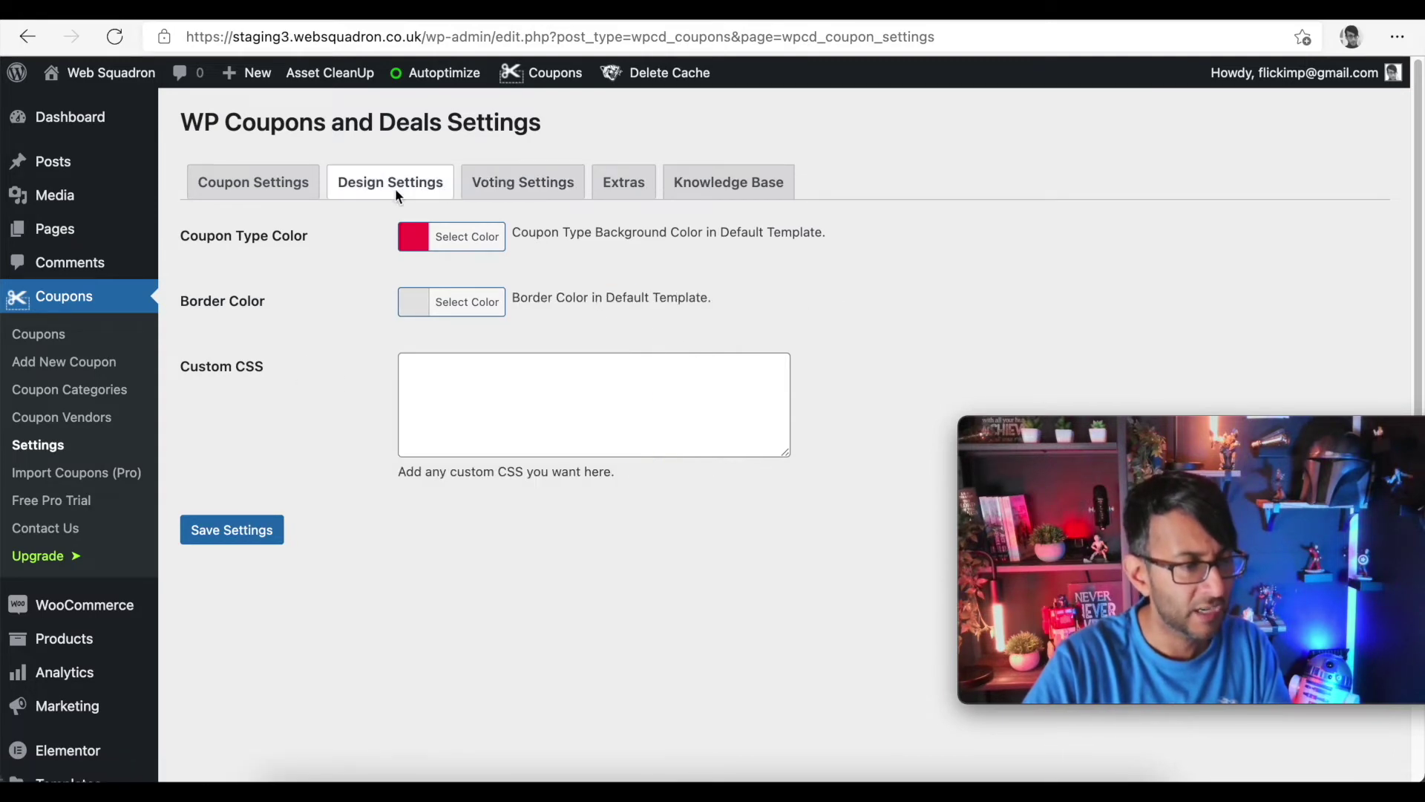
left_click(235, 542)
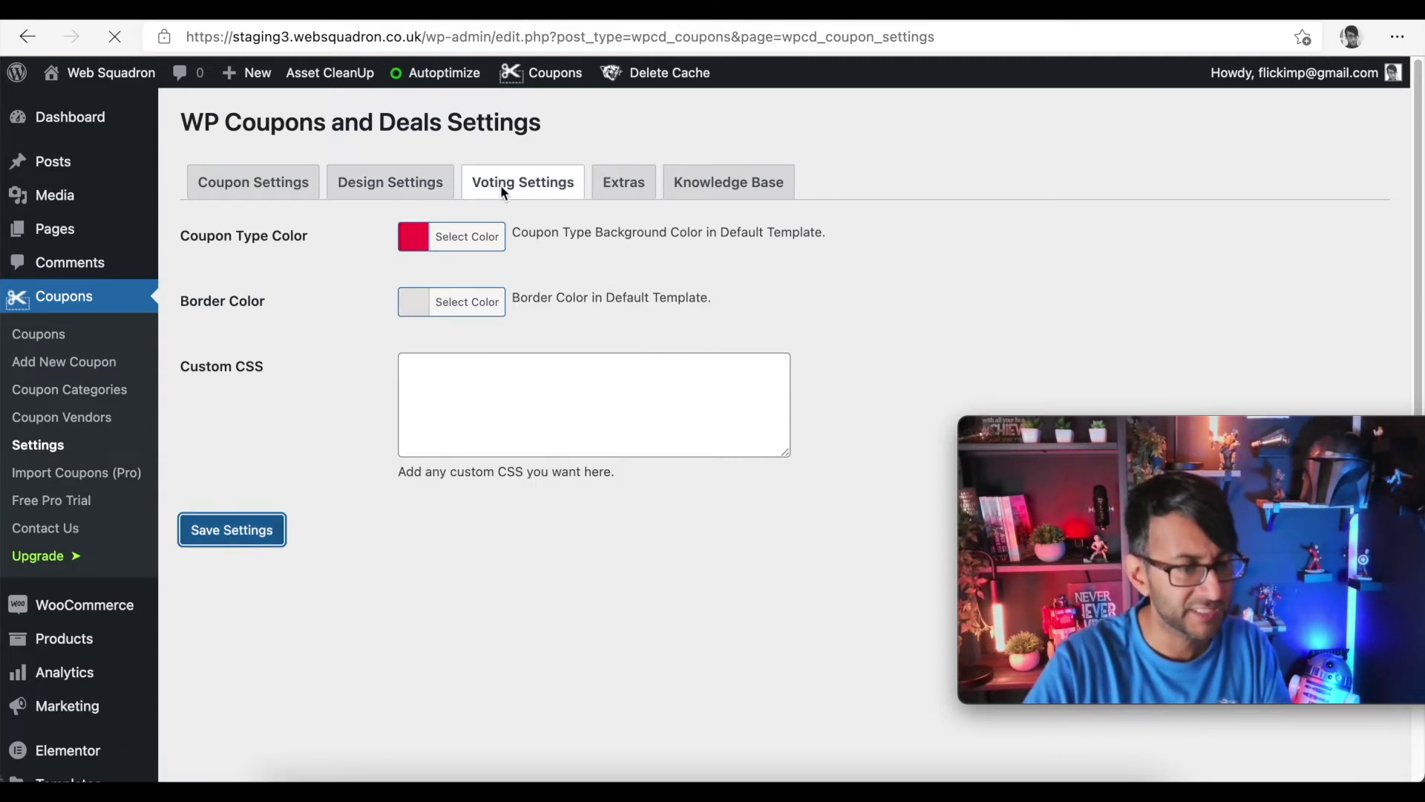
left_click(505, 185)
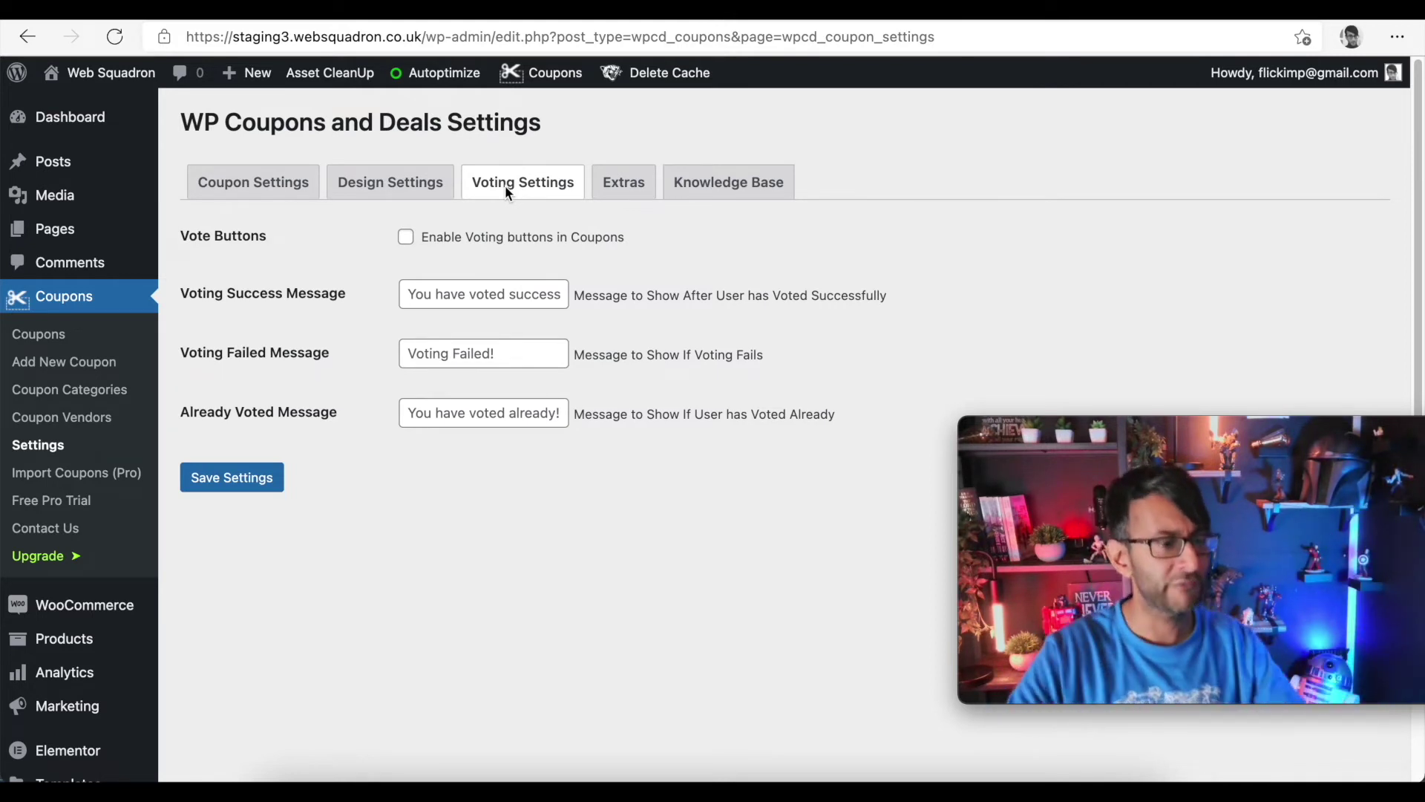
Enable voting buttons in coupons with success message 'Thanks for Voting' and save.
left_click(405, 236)
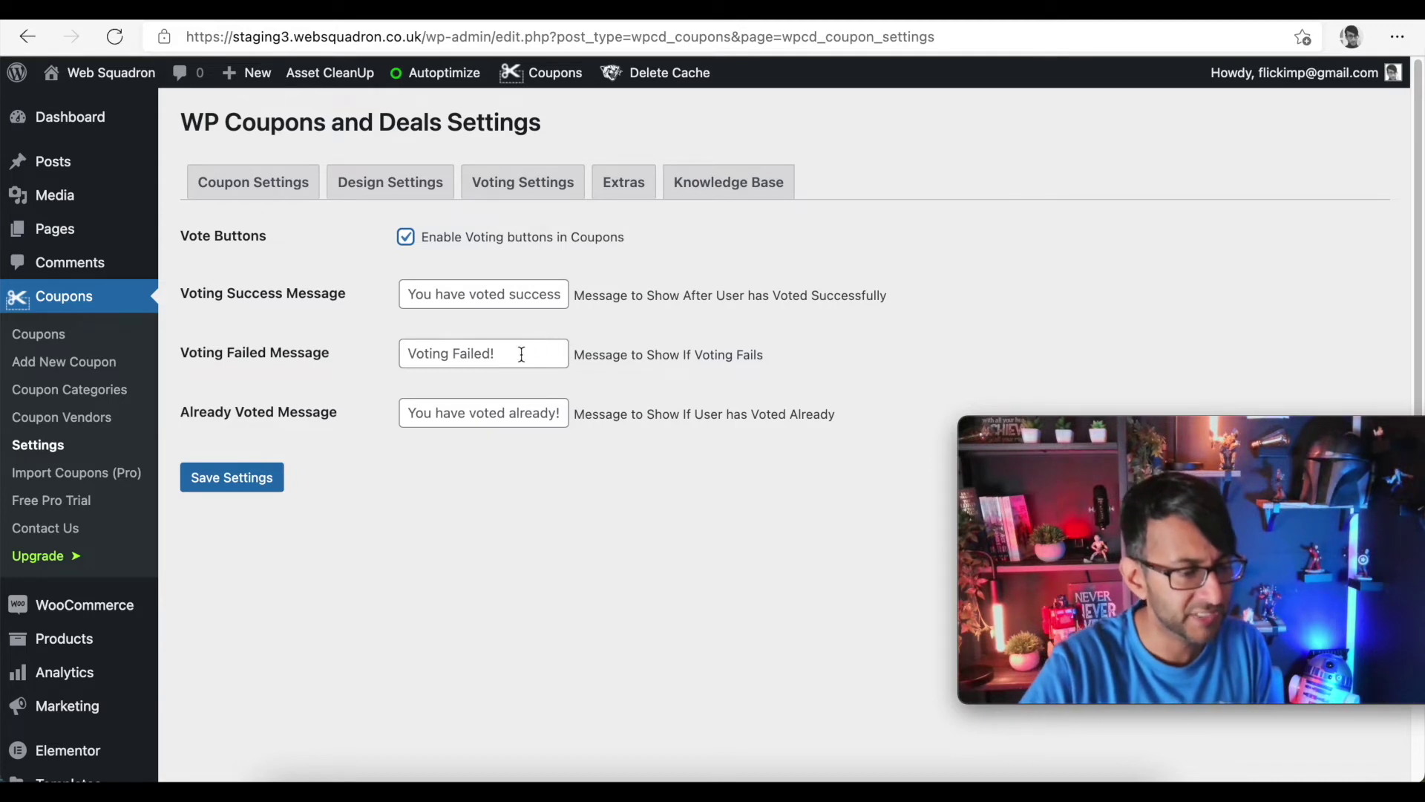
left_click(538, 288)
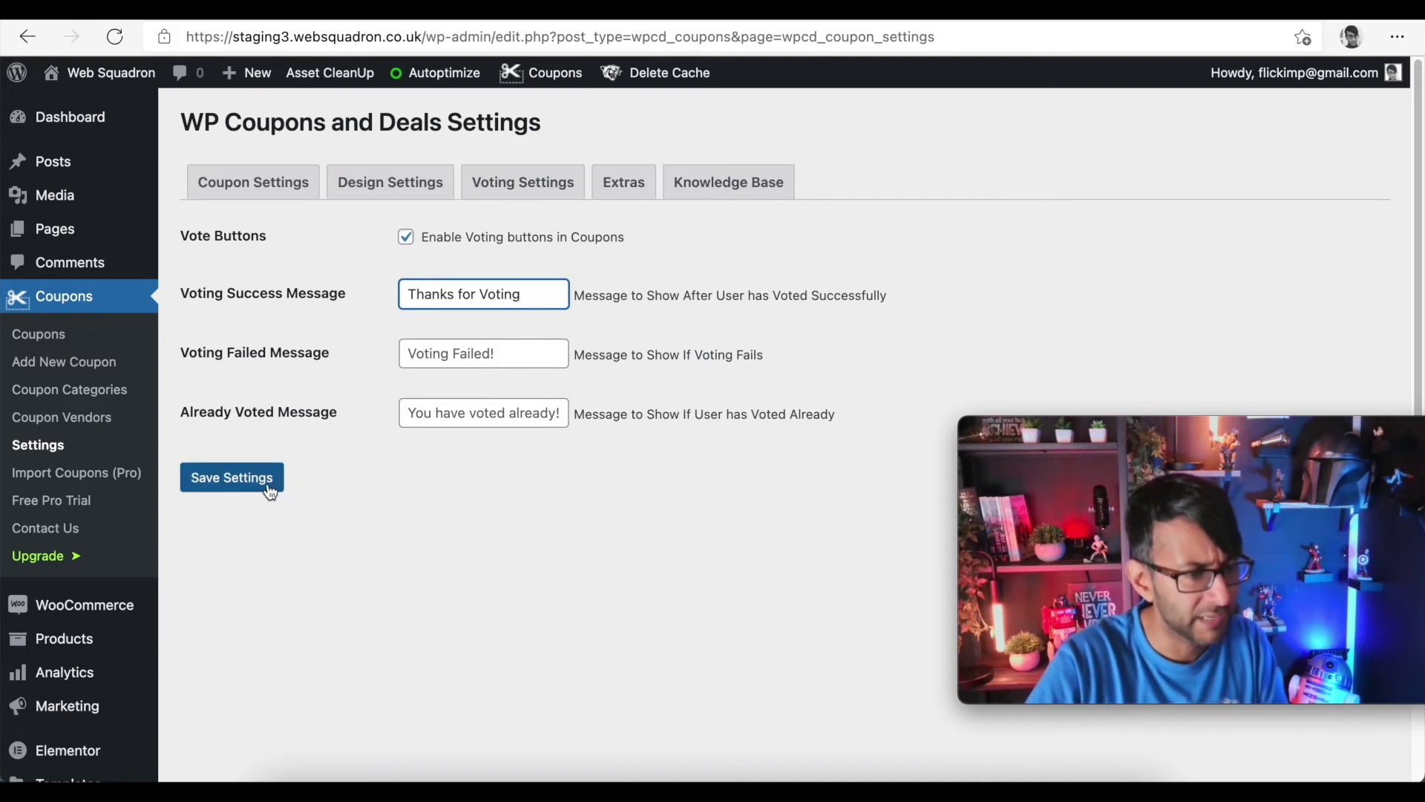
left_click(270, 493)
Look over the Extras tab and the Knowledge Base, then return to the Coupons list showing coupon 4003.
left_click(630, 190)
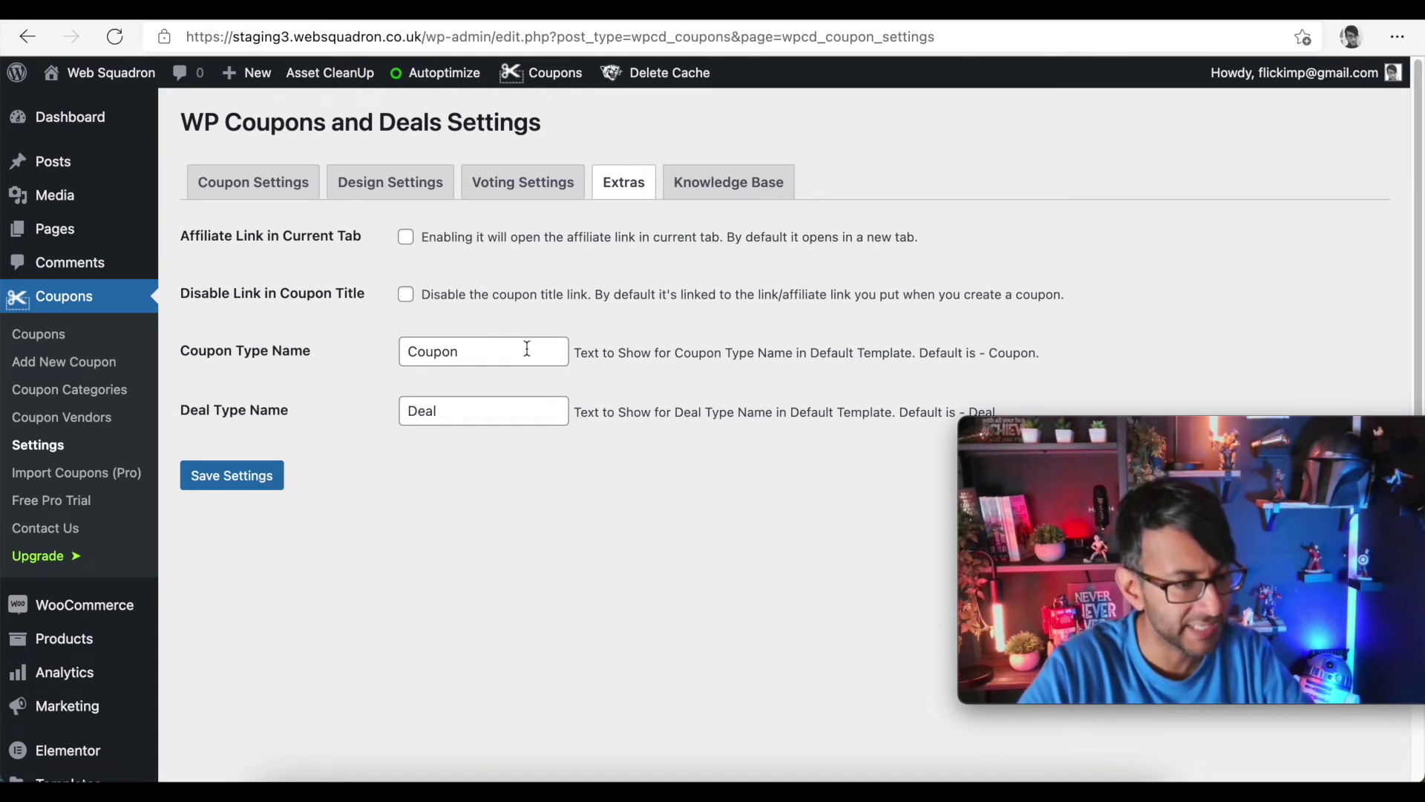
left_click(726, 183)
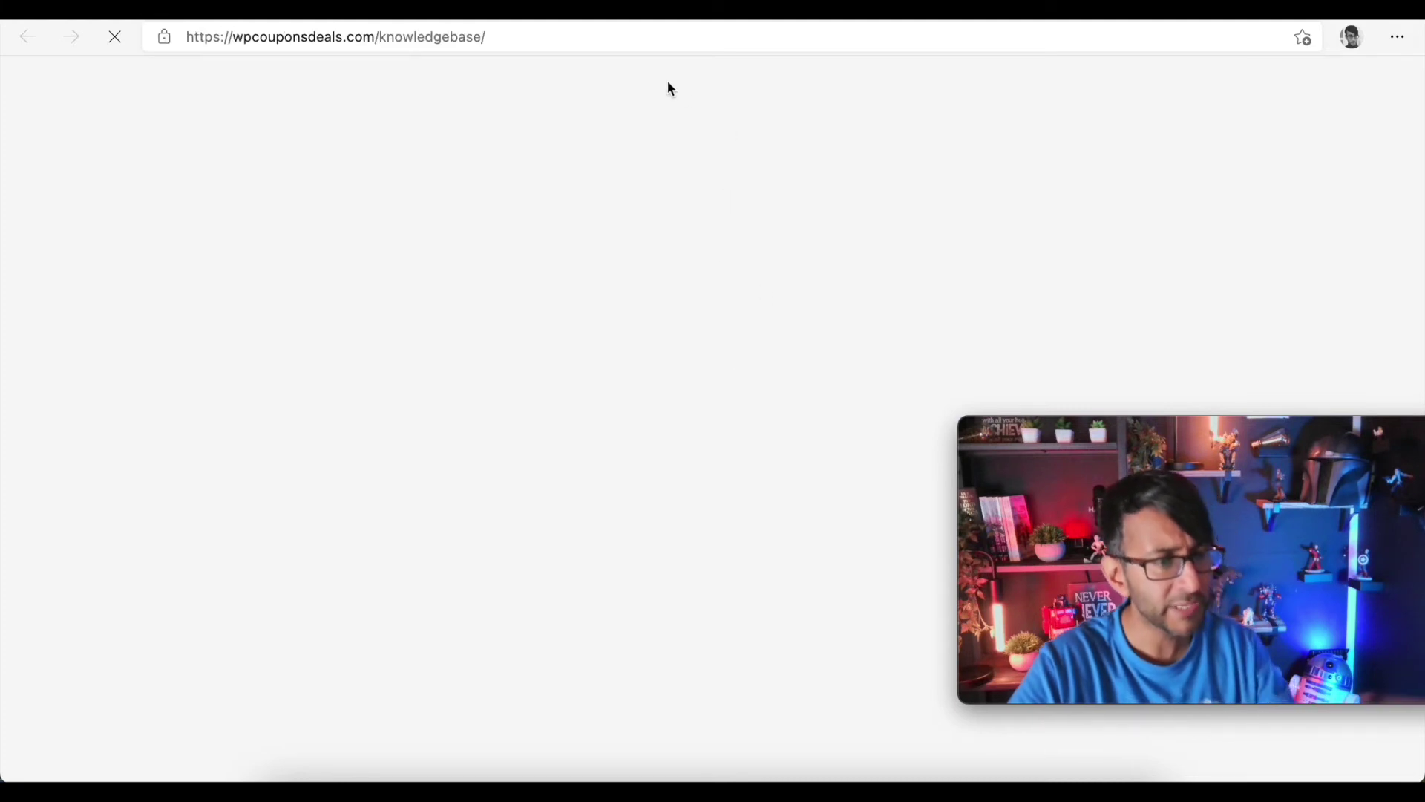
scroll(750, 414, "down", 7)
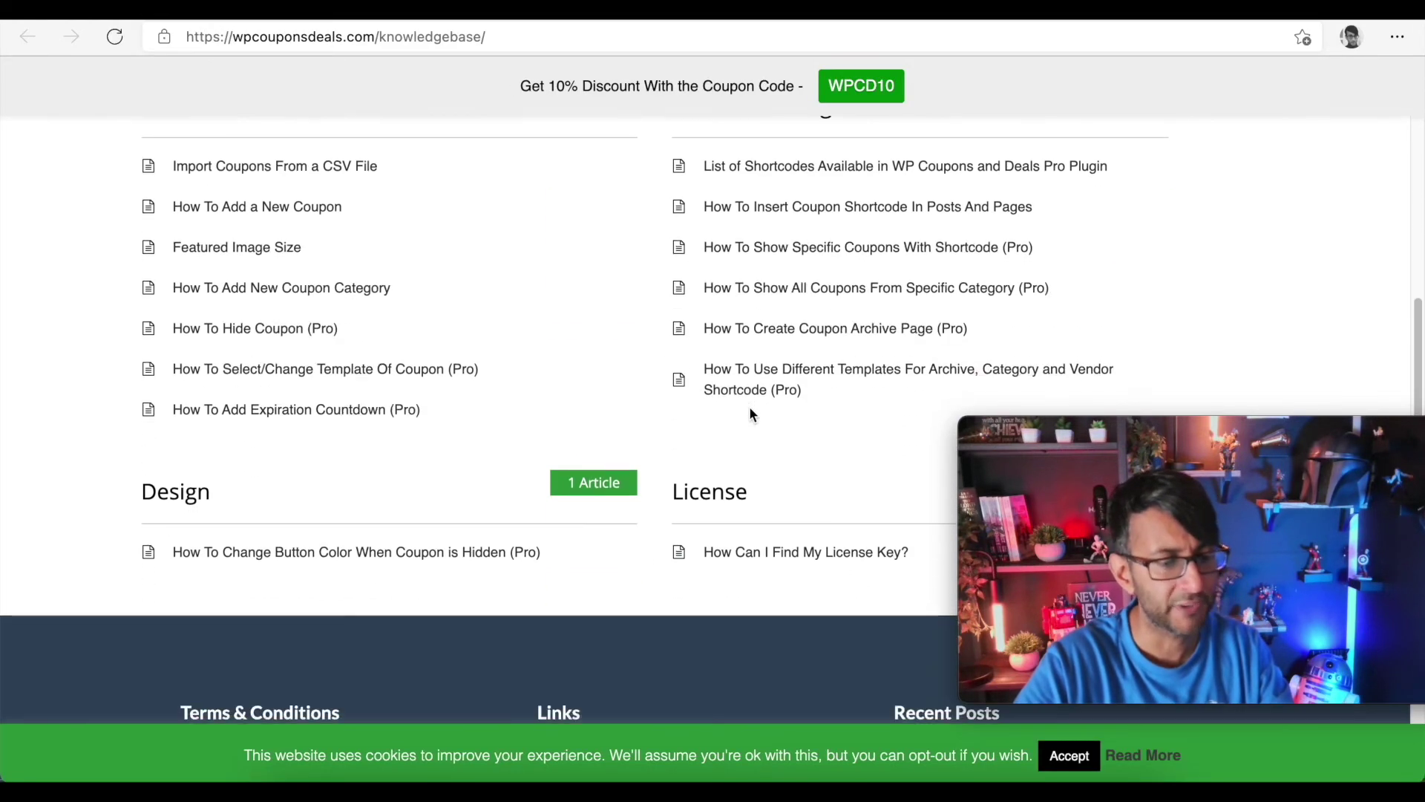
key("ctrl+w")
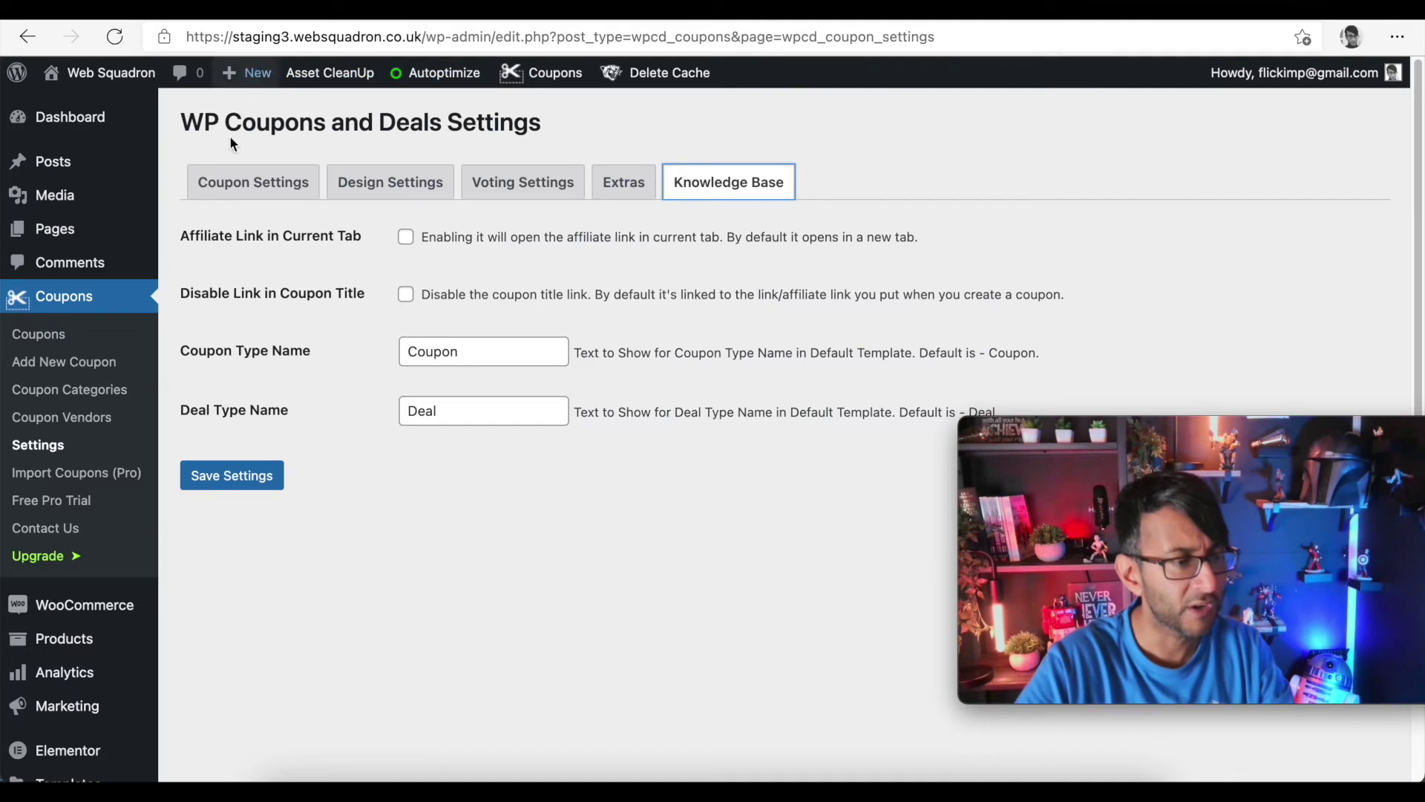
left_click(37, 333)
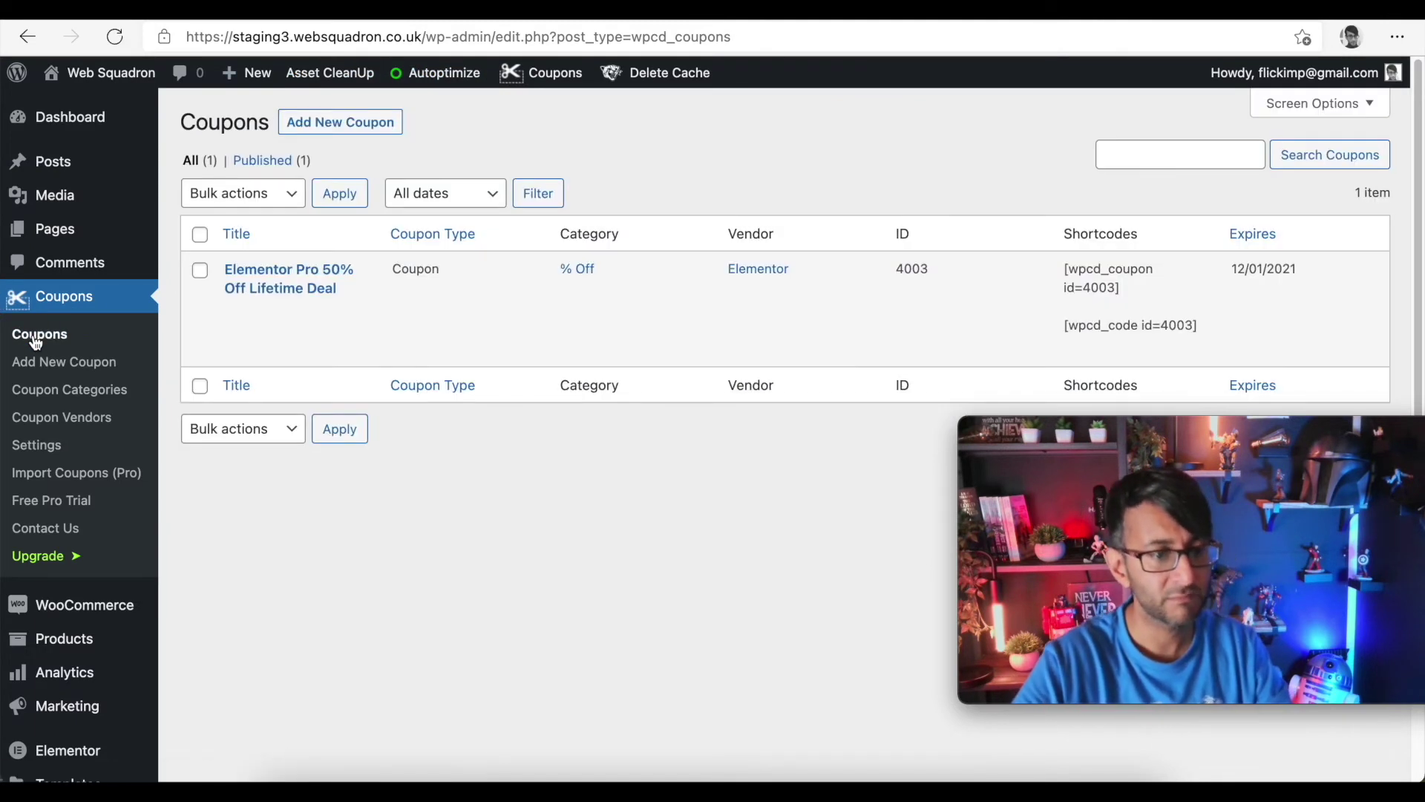
Copy the coupon shortcode [wpcd_coupon id=4003] and go to the site's pages list.
left_click(1054, 269)
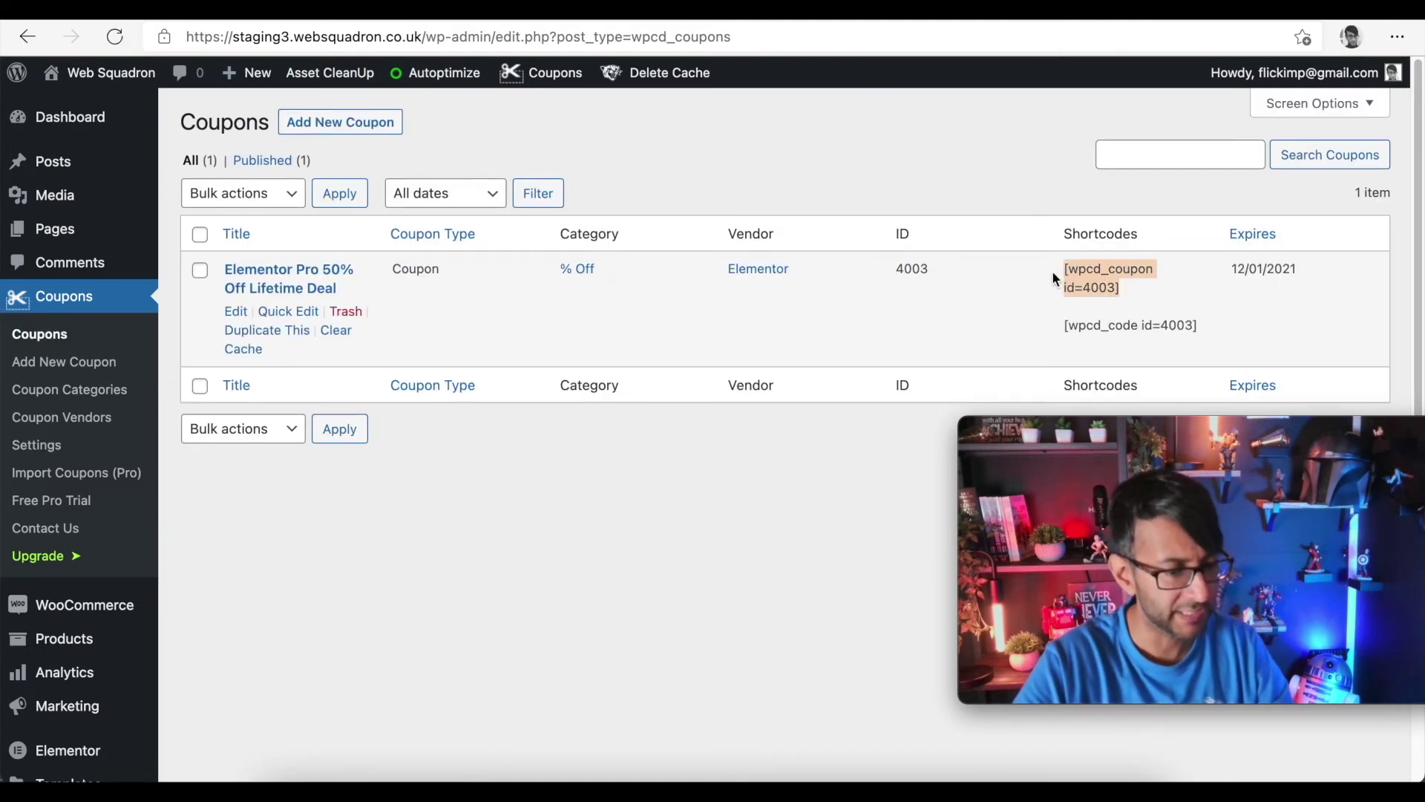
mouse_move(95, 232)
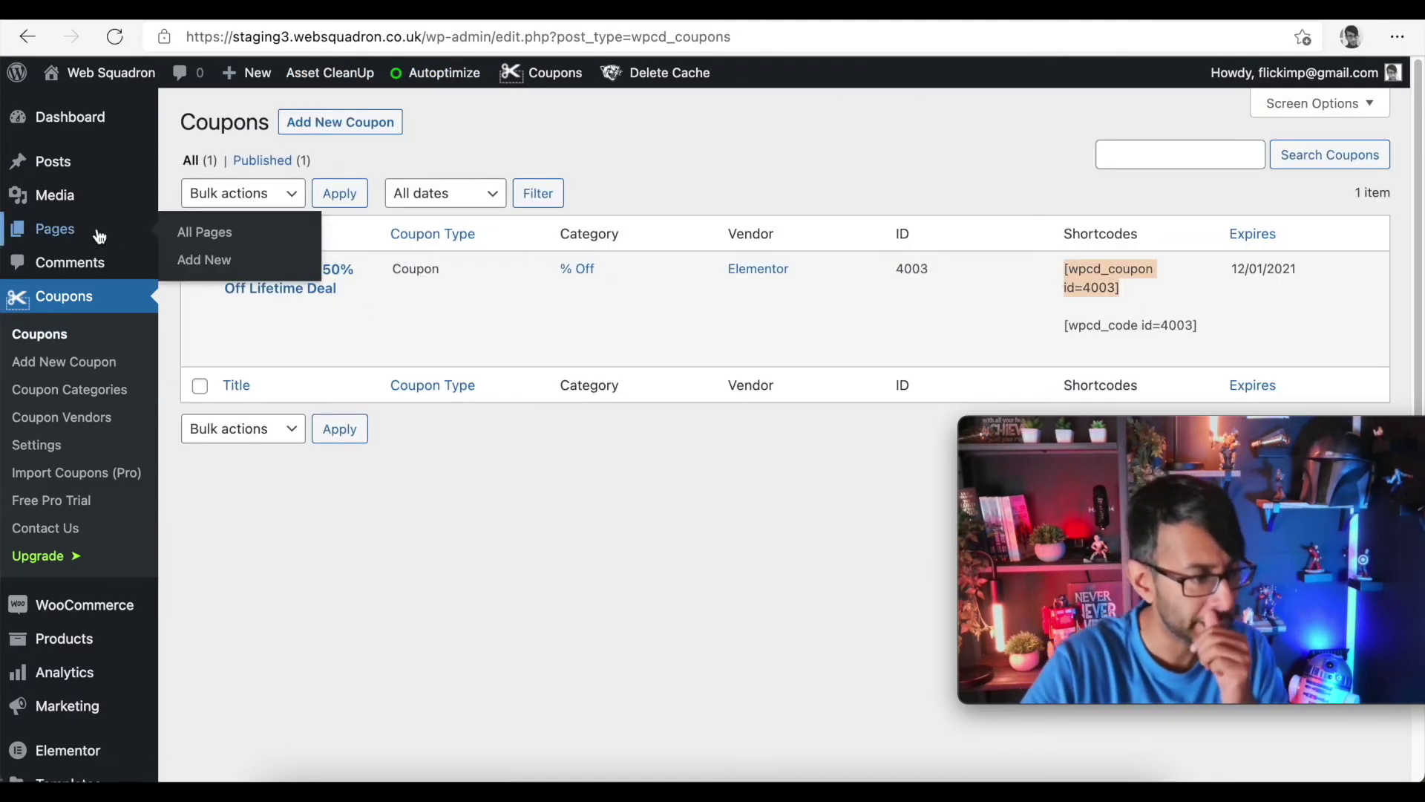
left_click(195, 235)
scroll(445, 564, "down", 3)
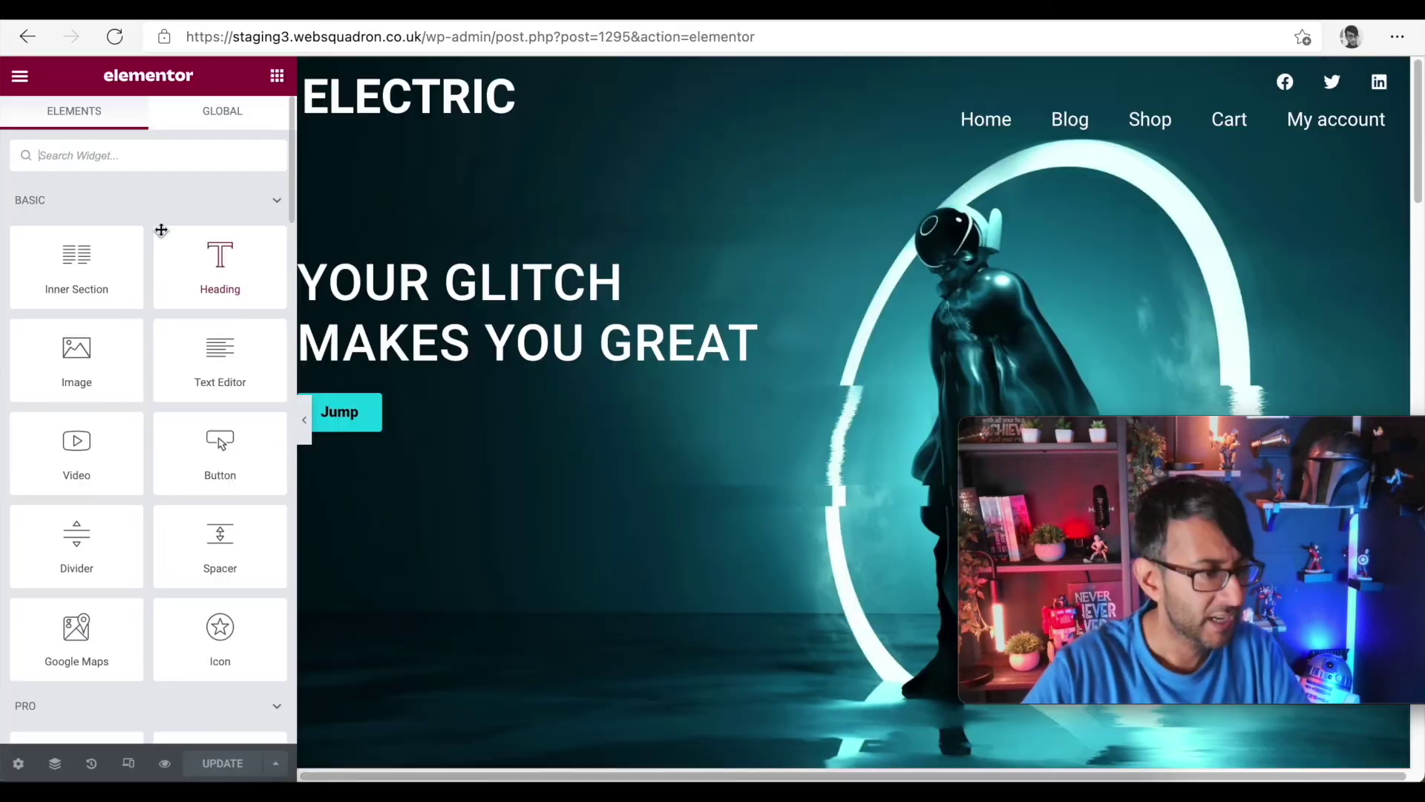
Add a Shortcode widget below the hero containing [wpcd_coupon id=4003] and apply it.
left_click(175, 155)
type("short")
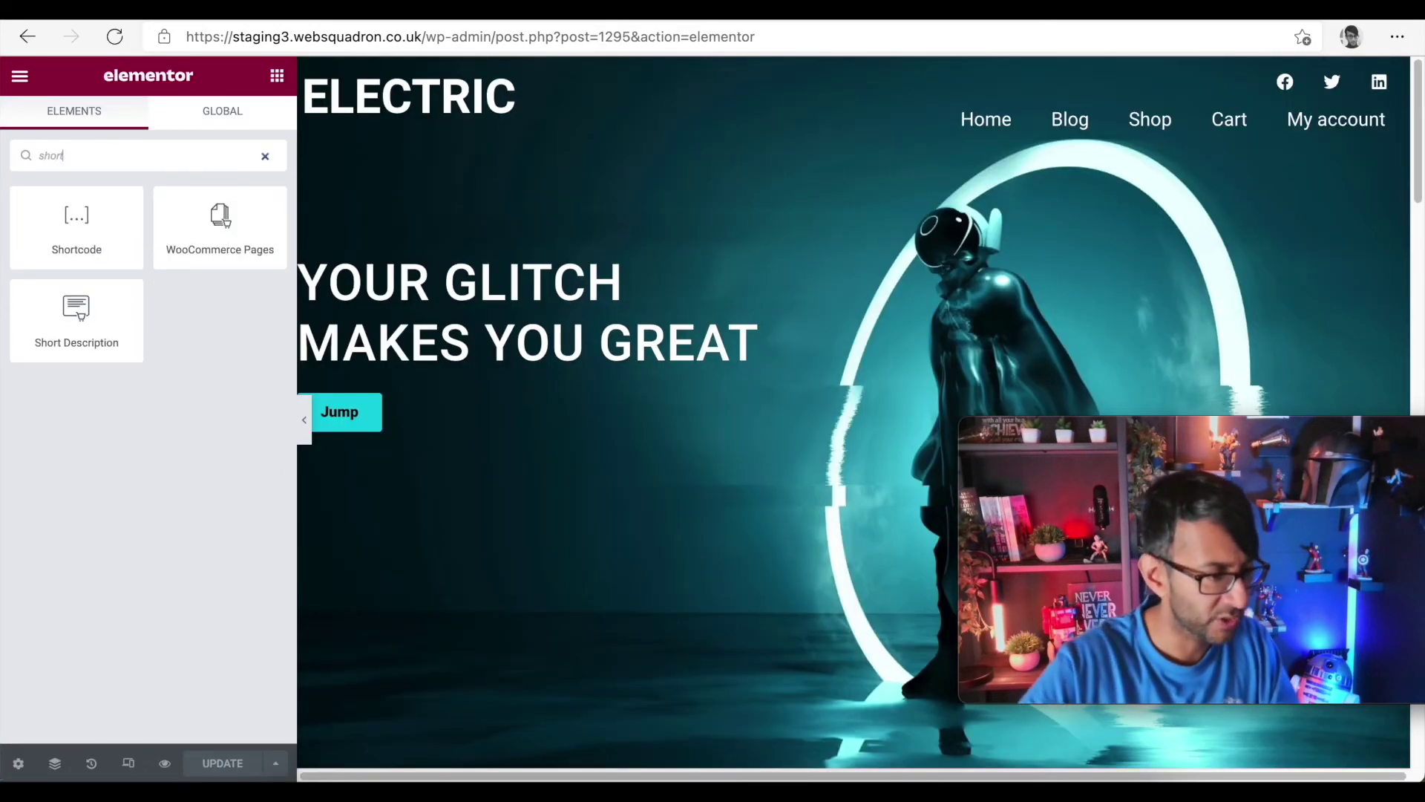
left_click_drag(76, 223, 458, 382)
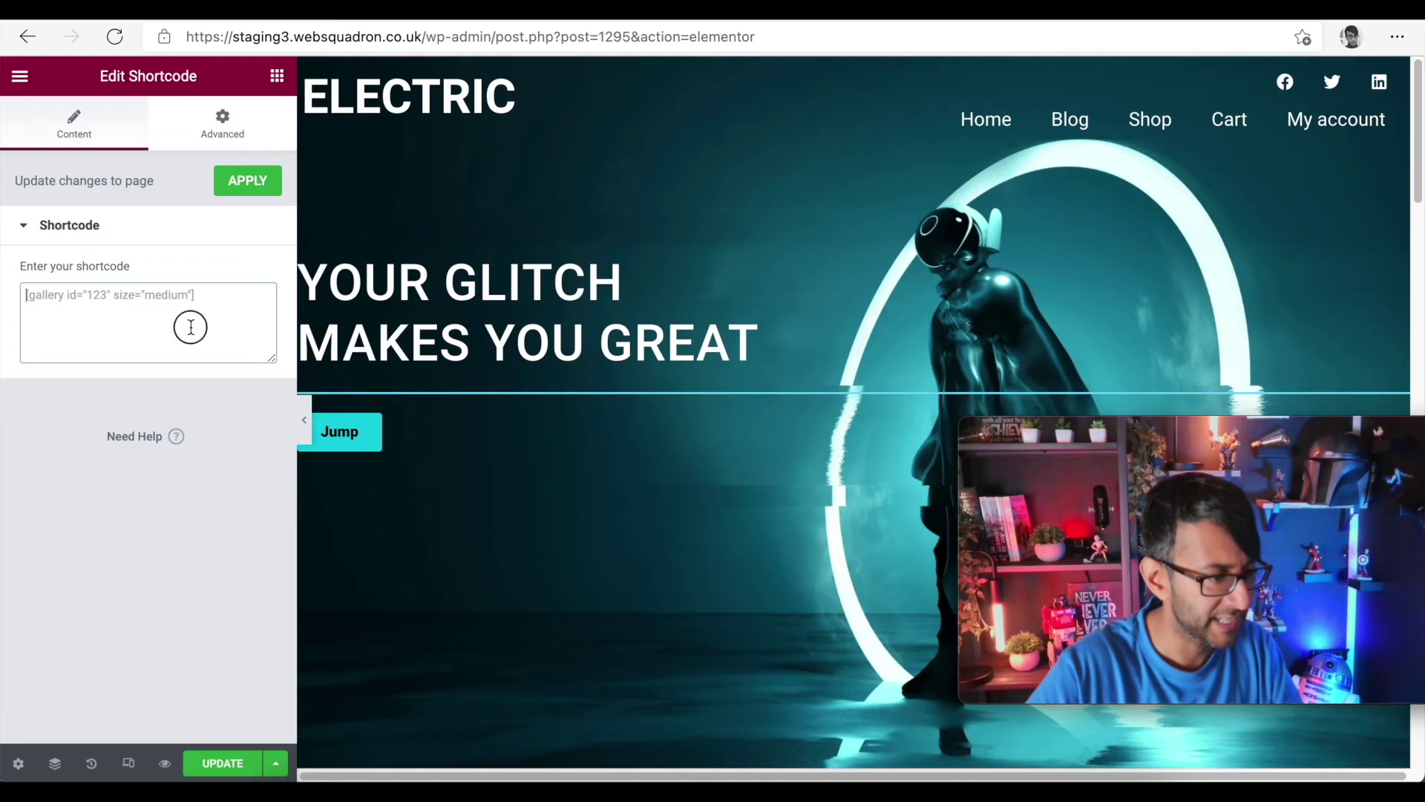
left_click(187, 325)
type("[wpcd_coupon id=4003]")
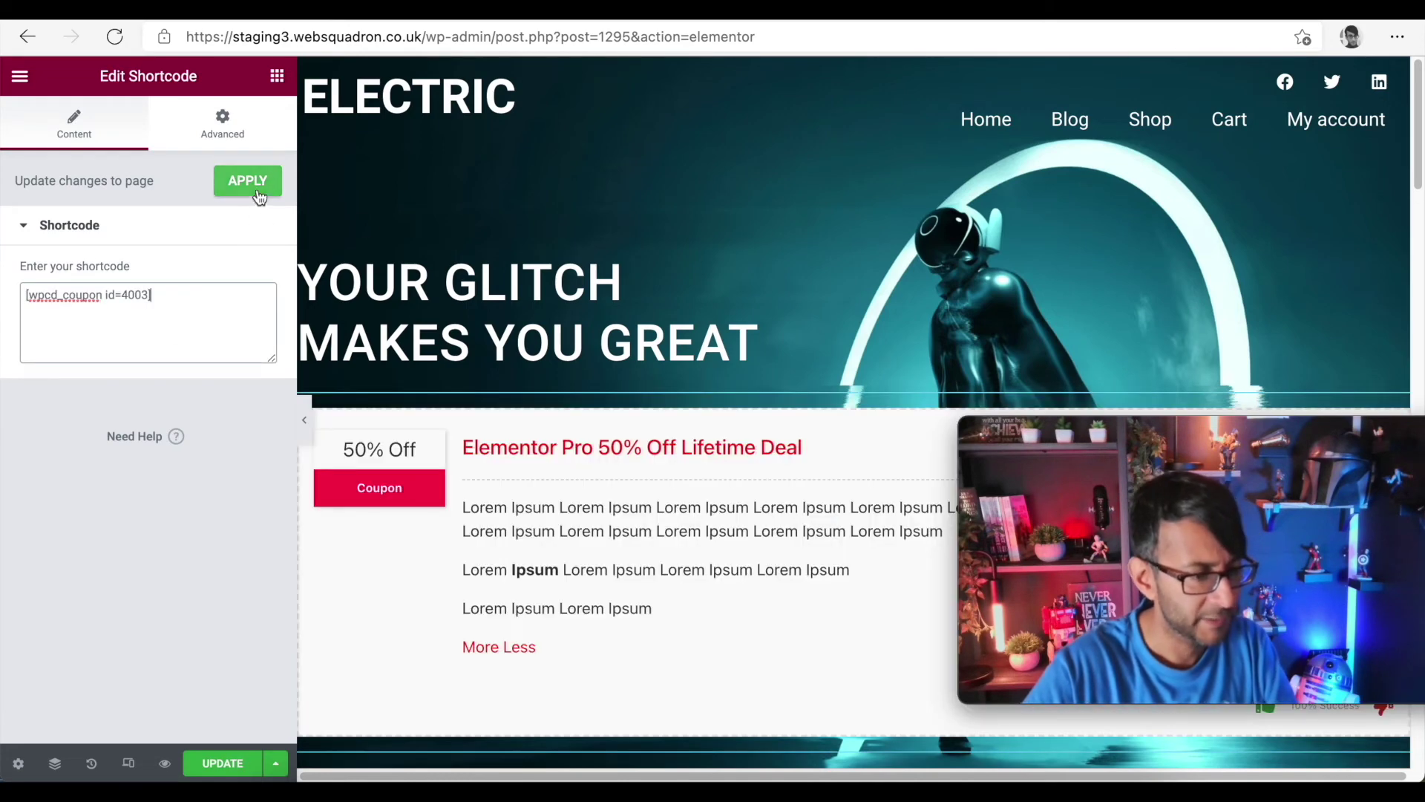
left_click(247, 180)
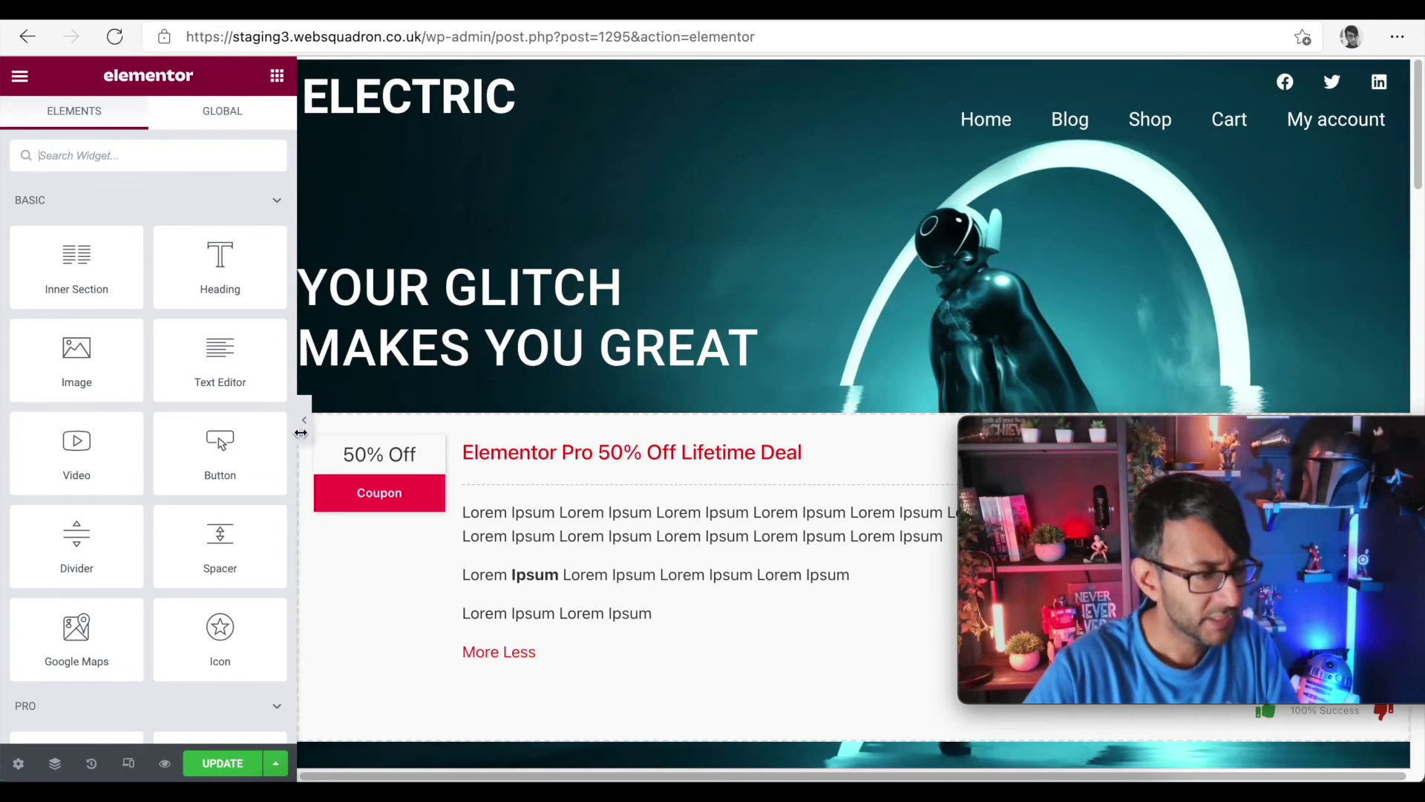
Hide the Elementor panel to view the coupon (code 1001, expiry 12/01/2021) full width and toggle More/Less.
left_click(304, 421)
left_click_drag(1066, 443, 913, 89)
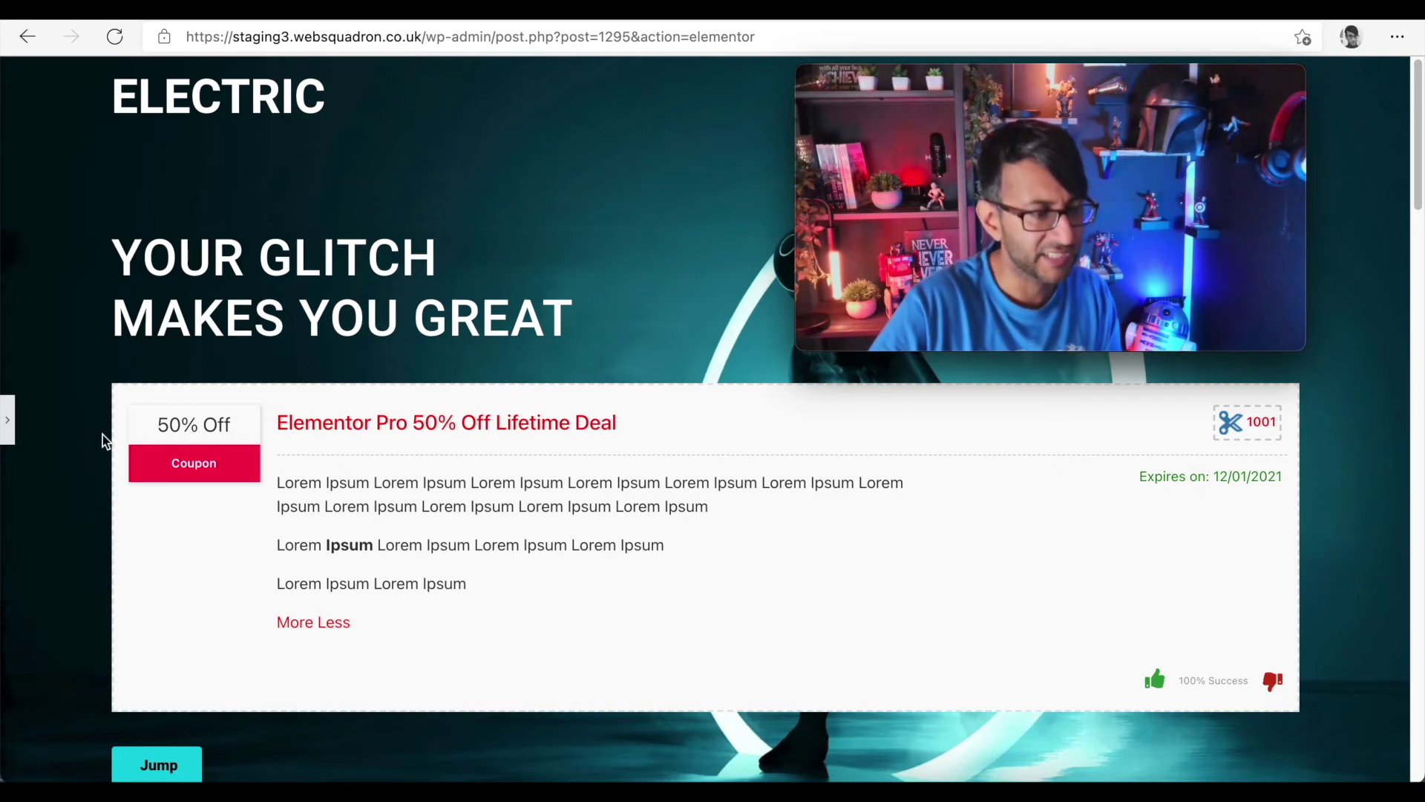
left_click(6, 426)
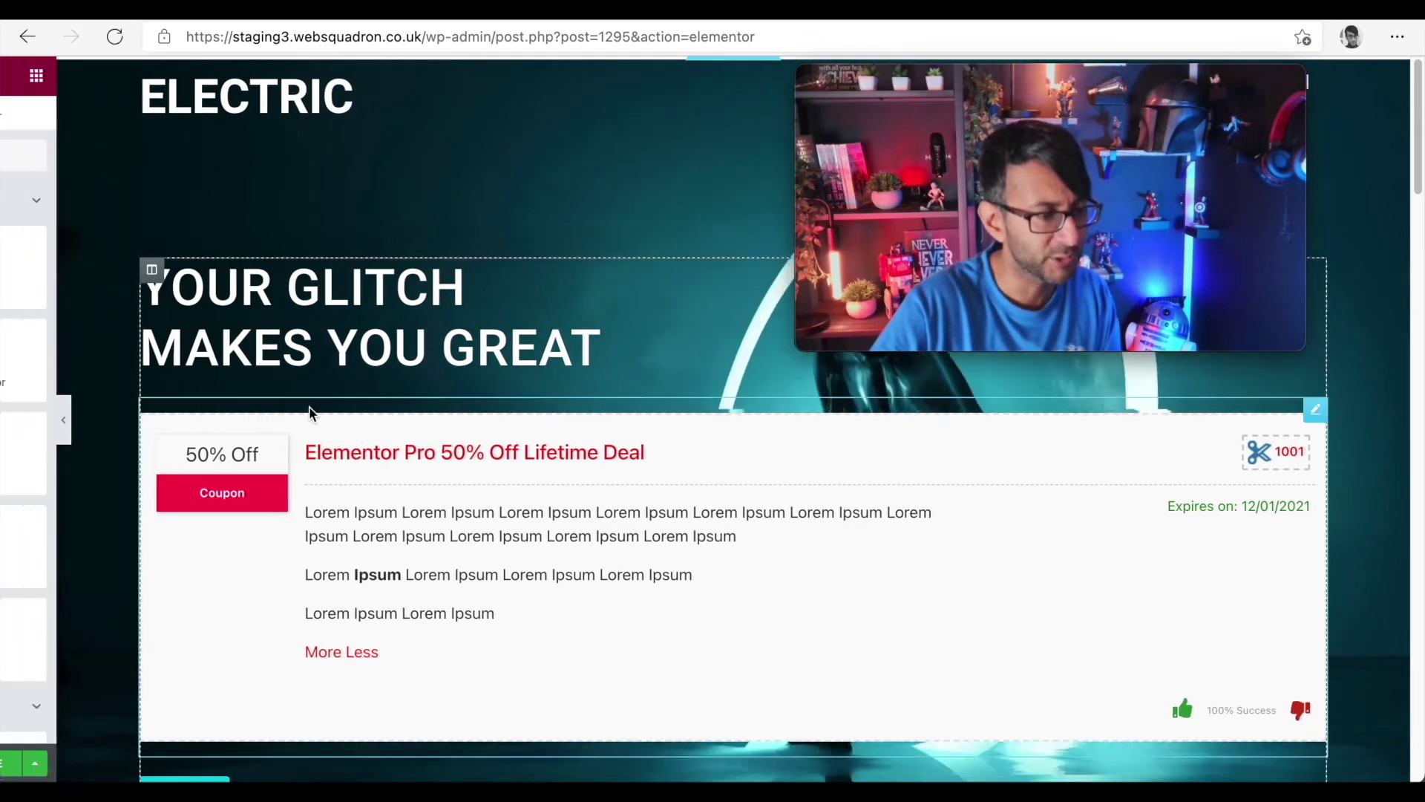
left_click(302, 422)
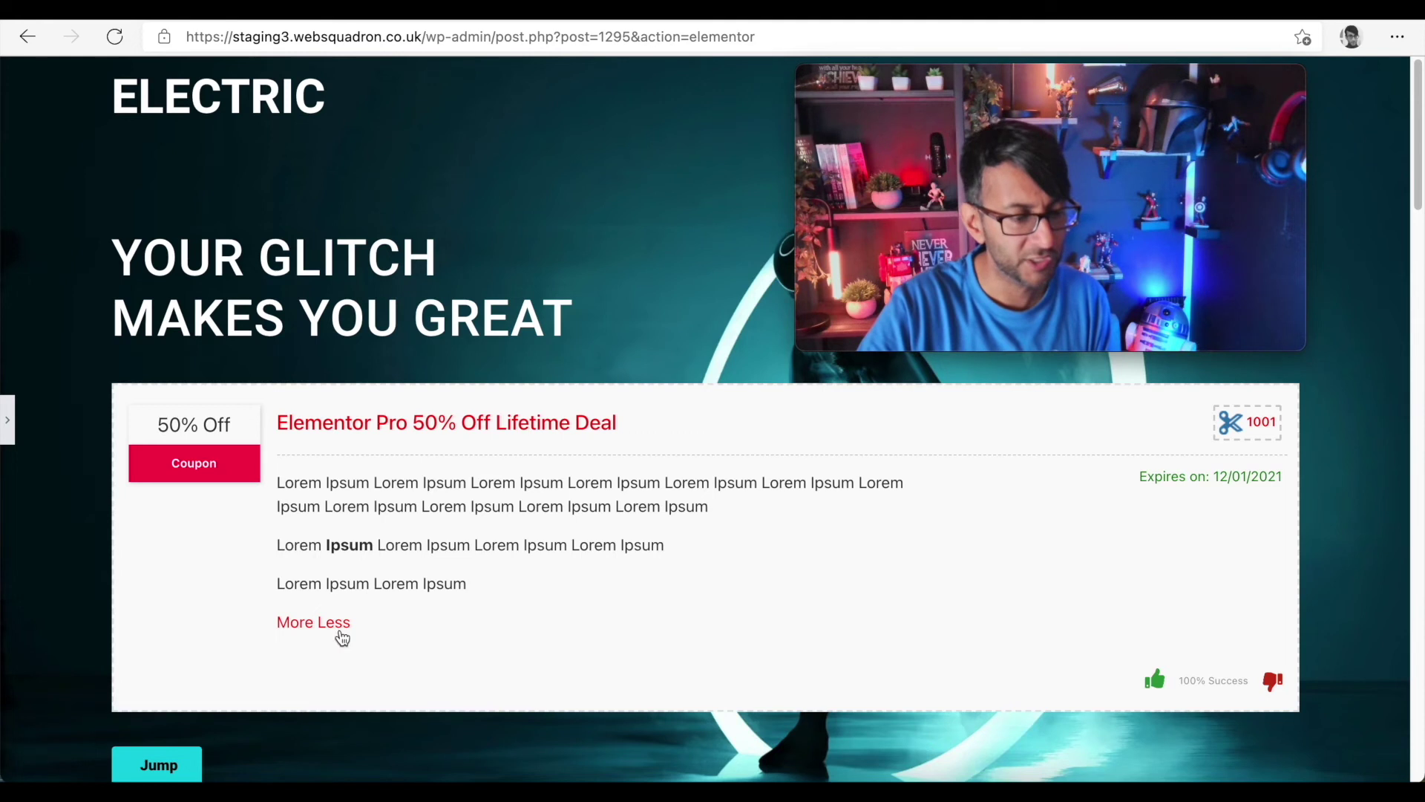
left_click(304, 630)
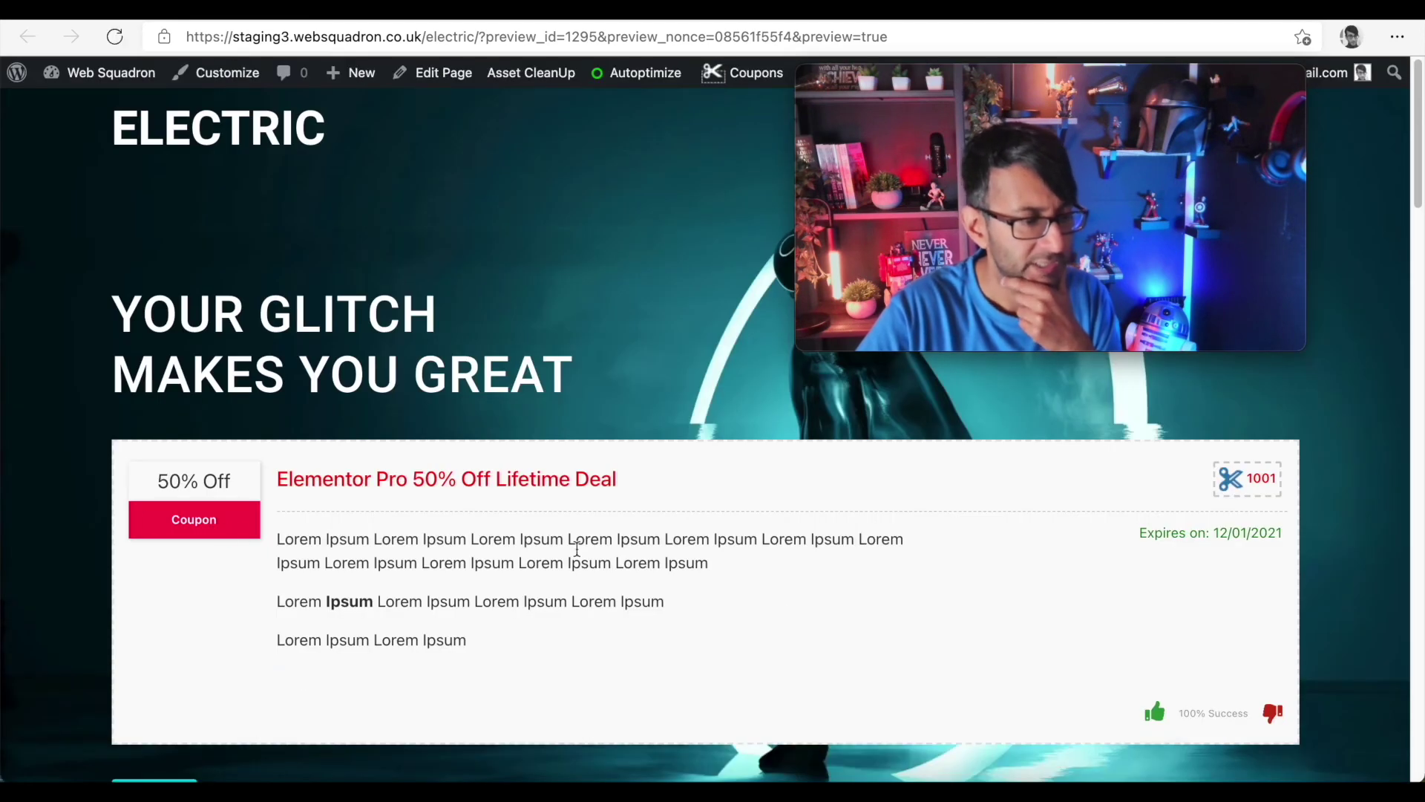
Give the coupon a thumbs-up working vote and follow its title link.
left_click(1157, 680)
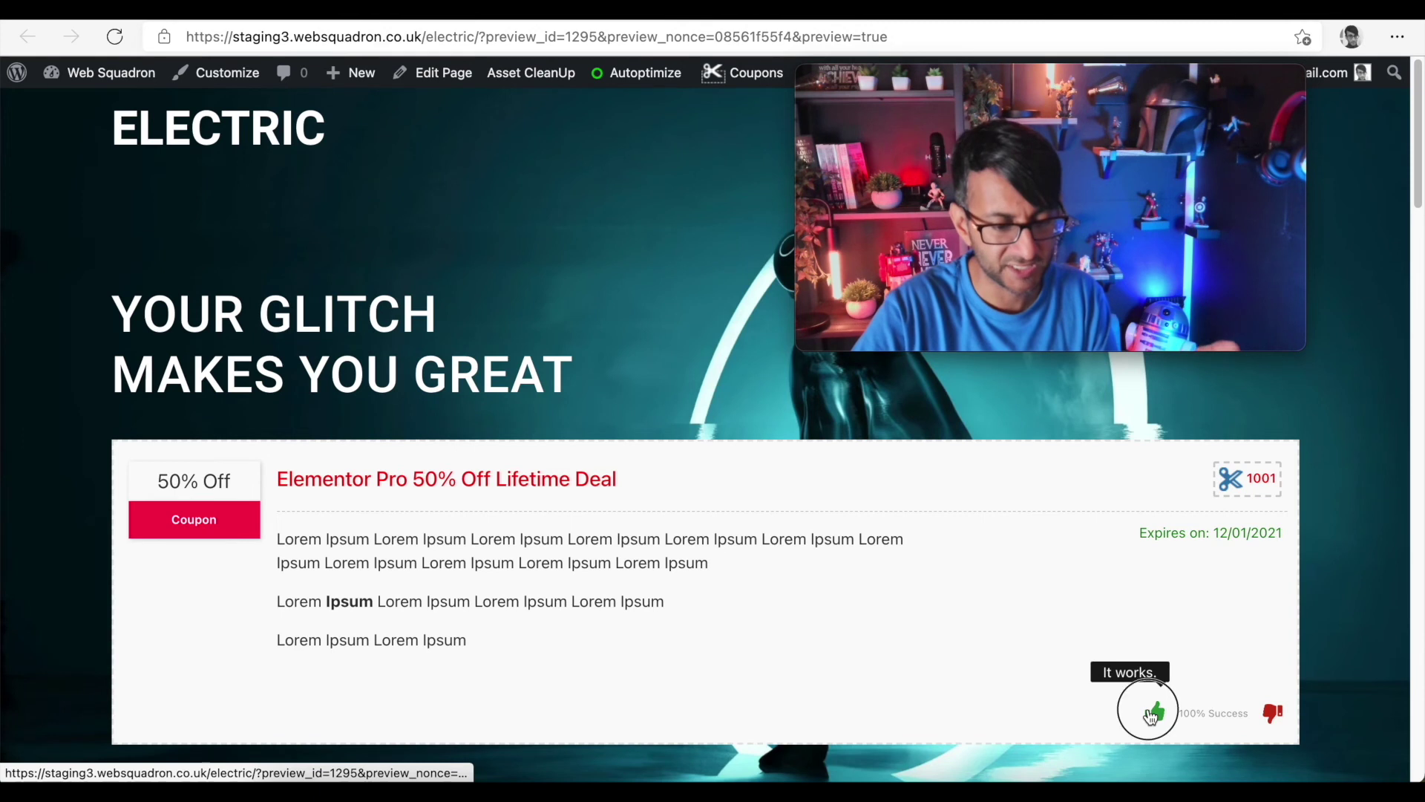
left_click(1152, 713)
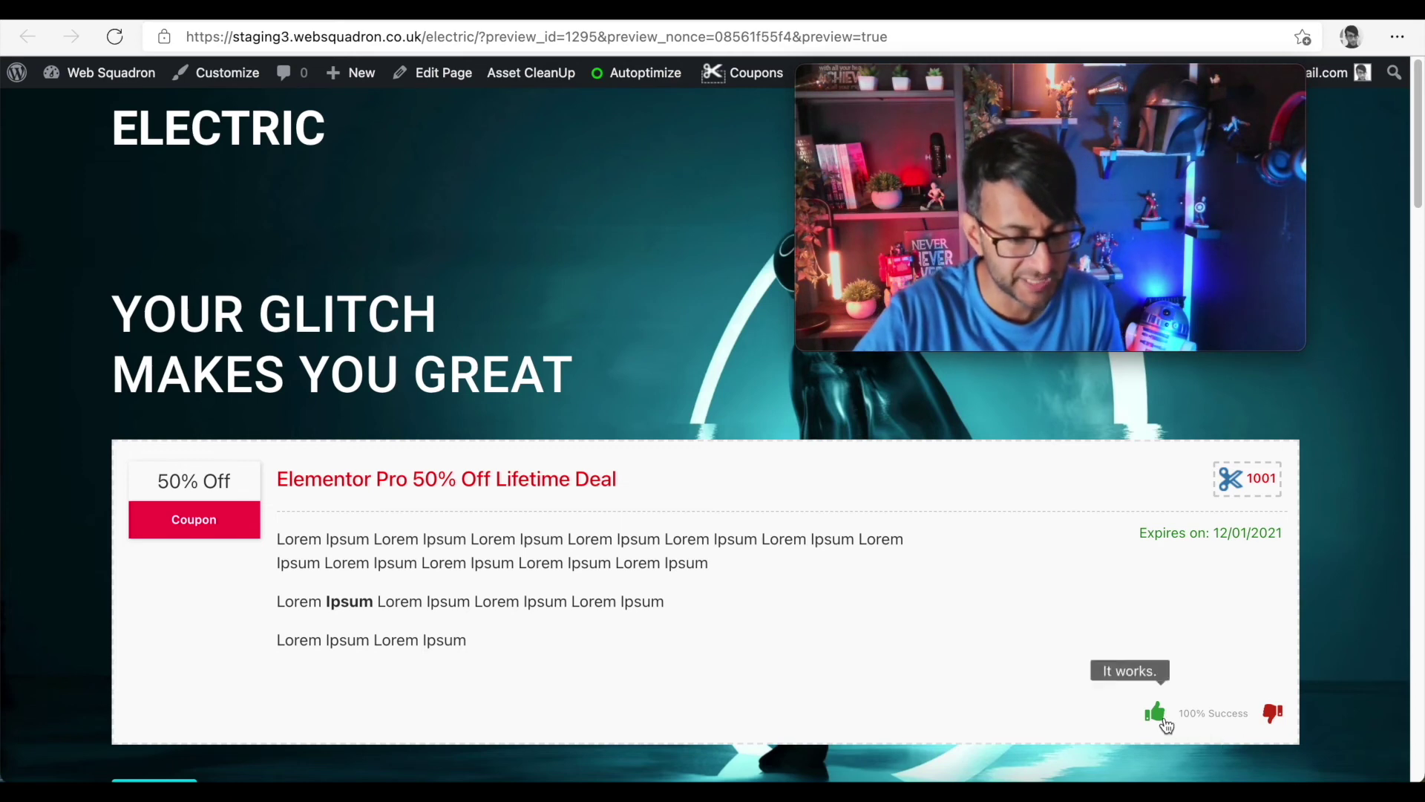
left_click(471, 480)
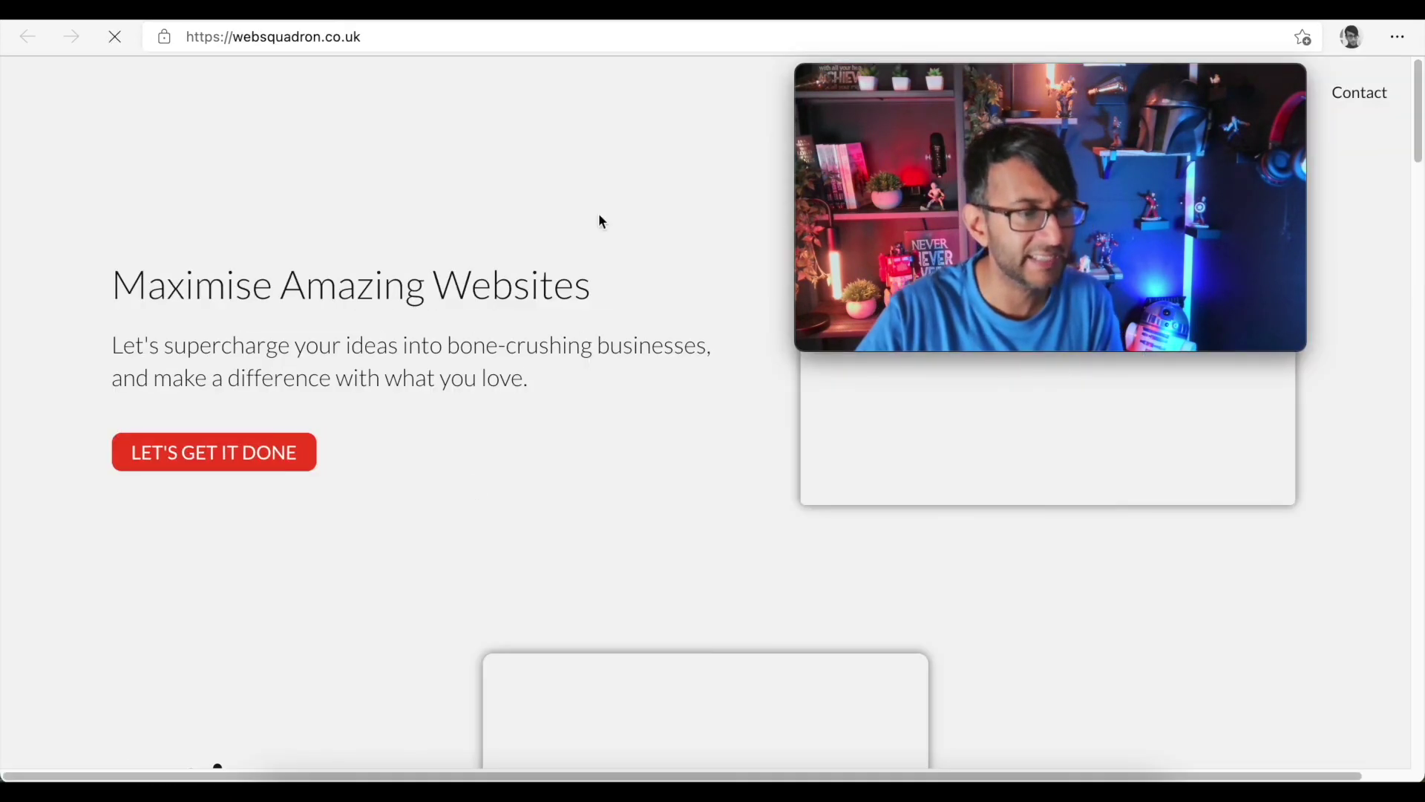
Switch through the browser tabs back to the Elementor editor.
left_click(479, 20)
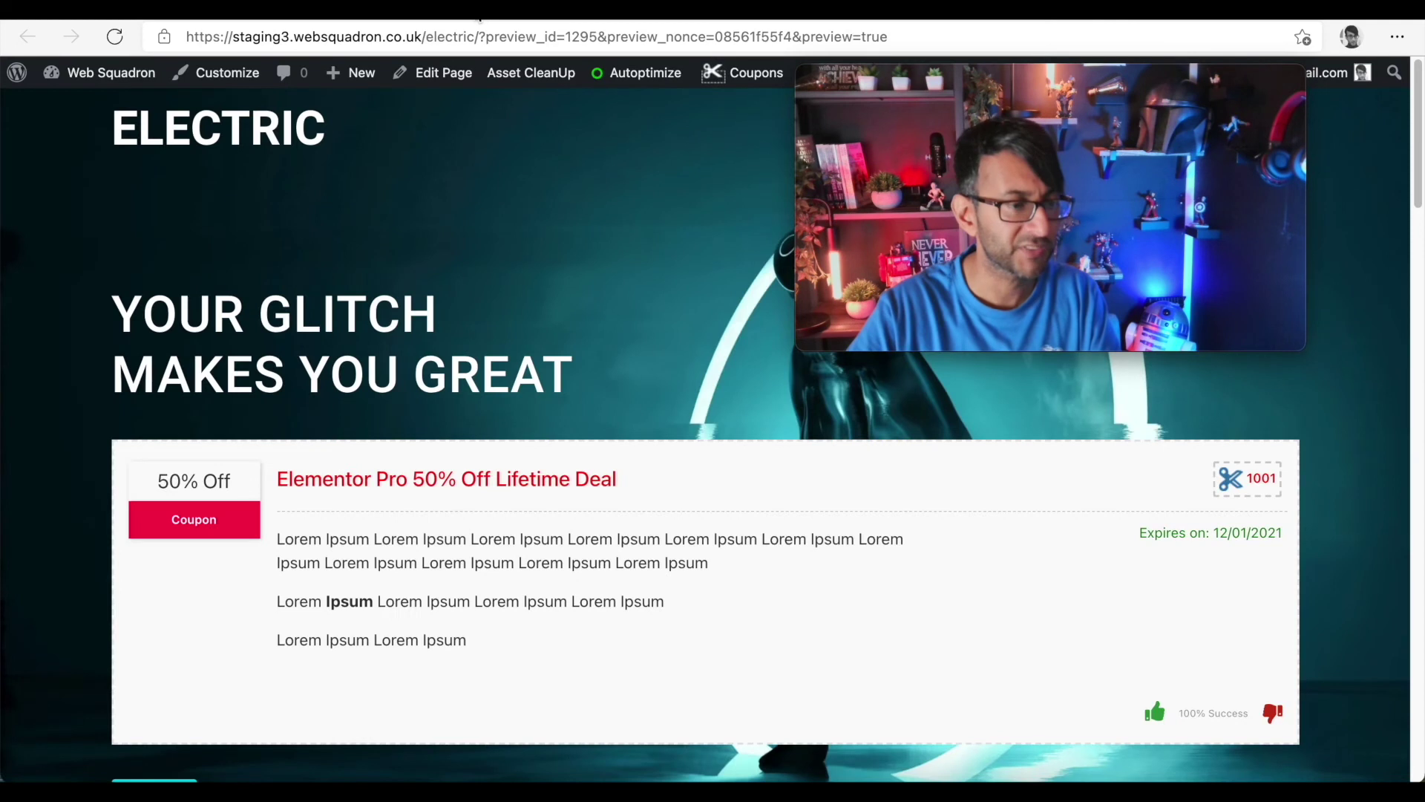
left_click(654, 21)
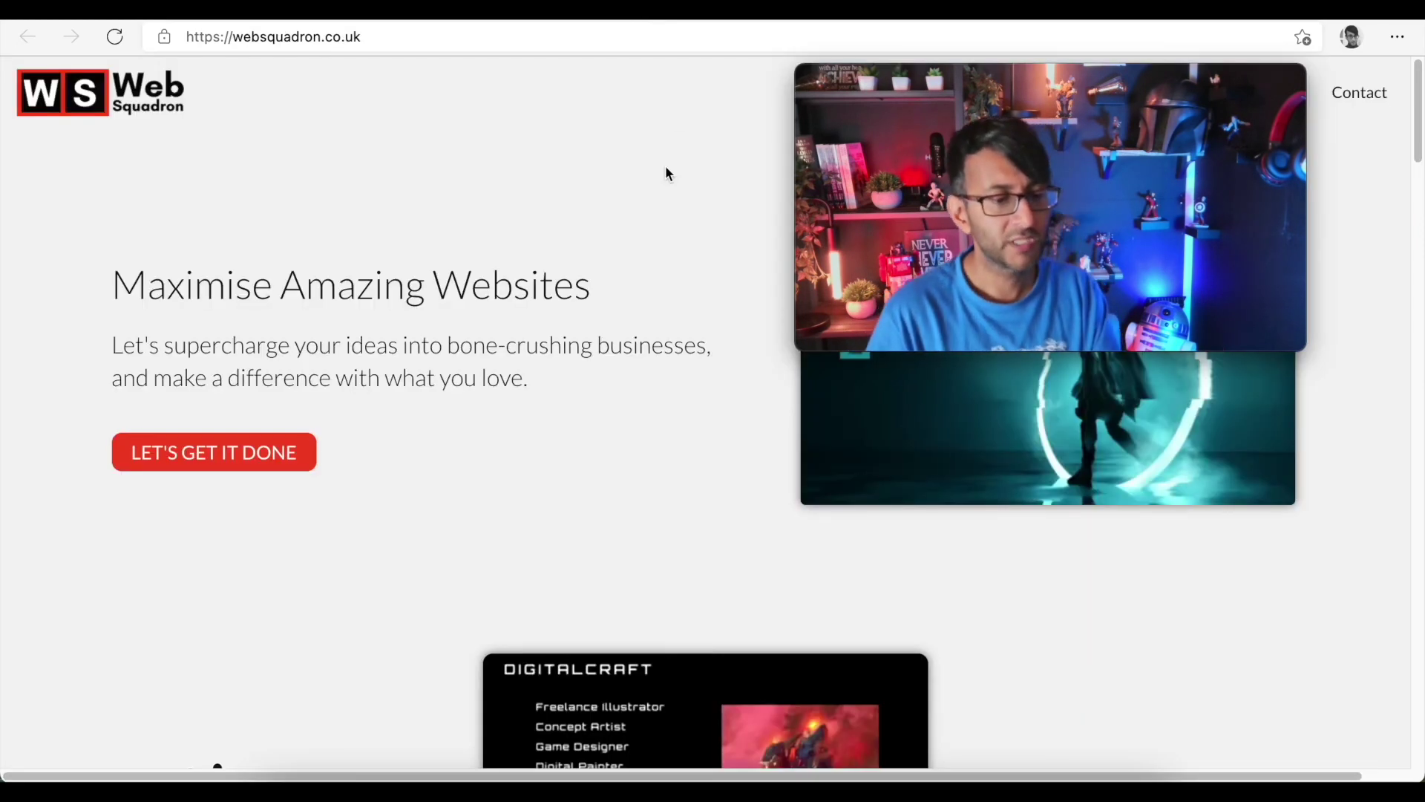
left_click(572, 20)
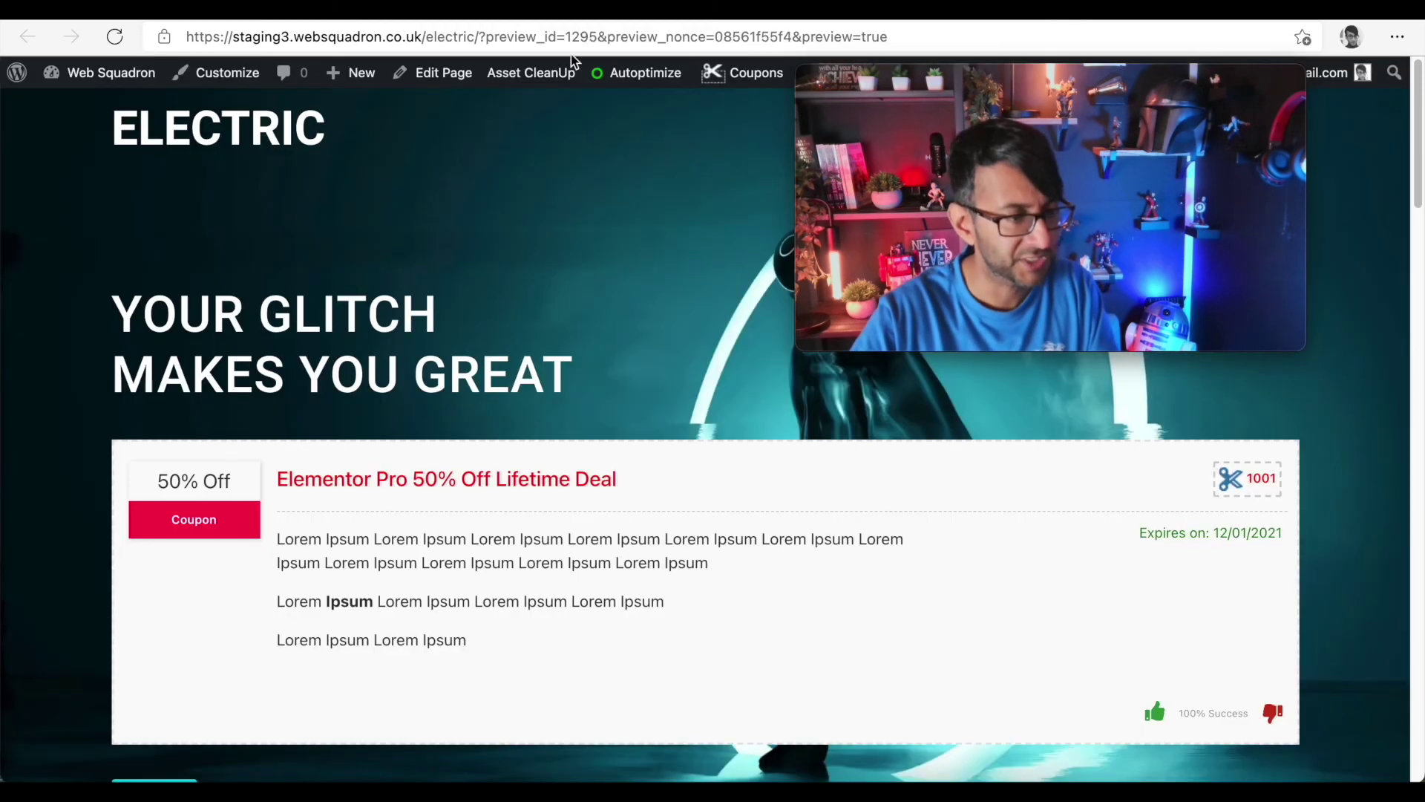
left_click(234, 20)
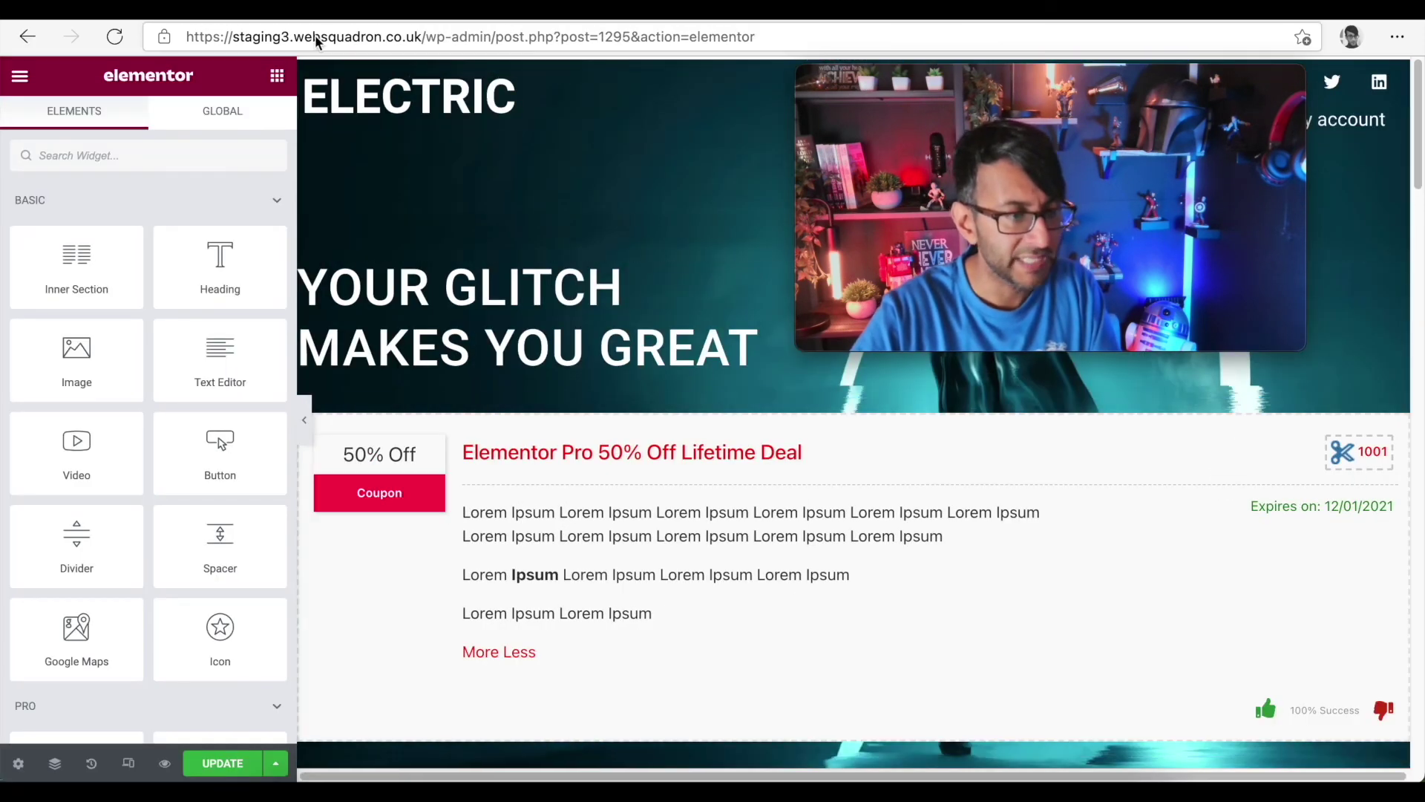
Leave the Elementor editor and go to the Coupons list.
left_click(27, 37)
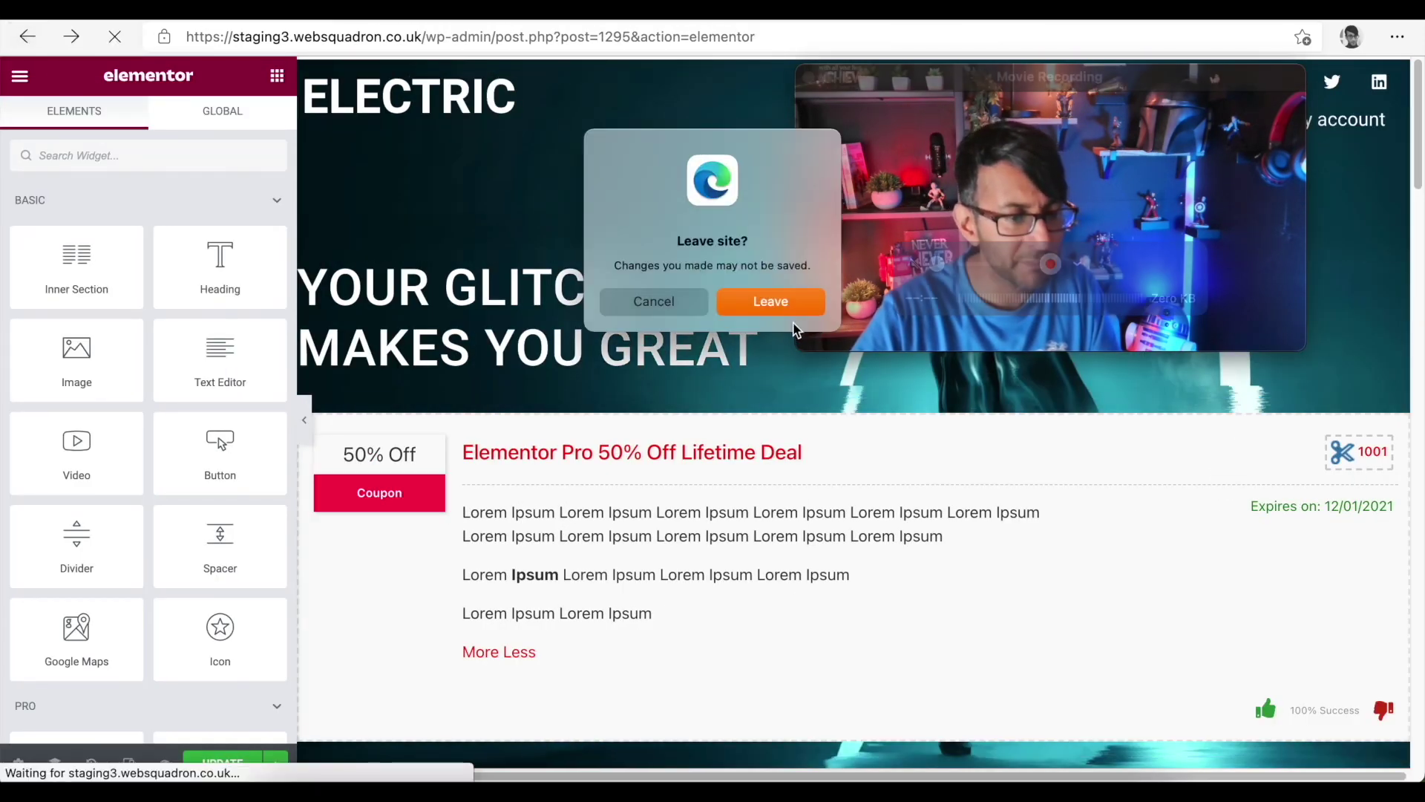
left_click(766, 296)
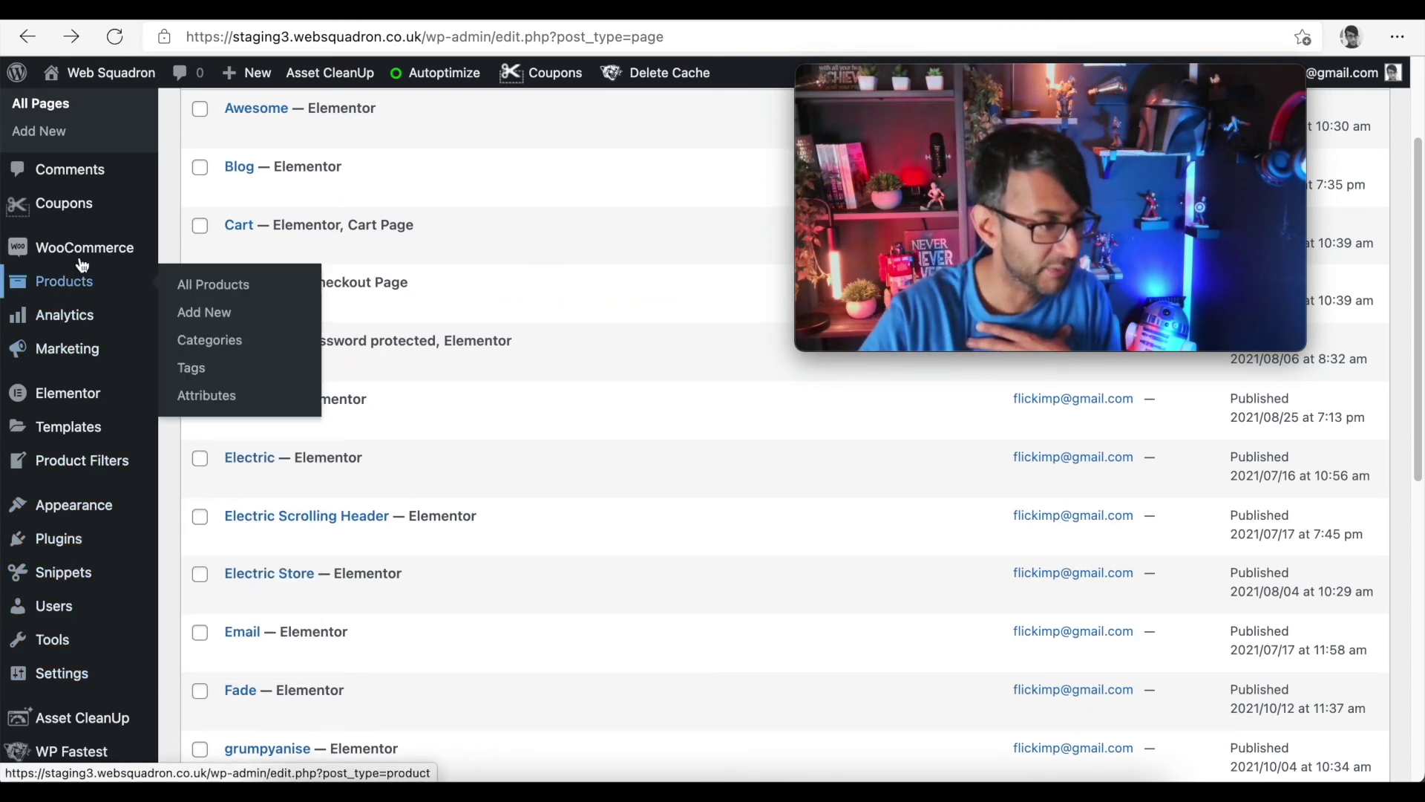
mouse_move(90, 205)
left_click(205, 212)
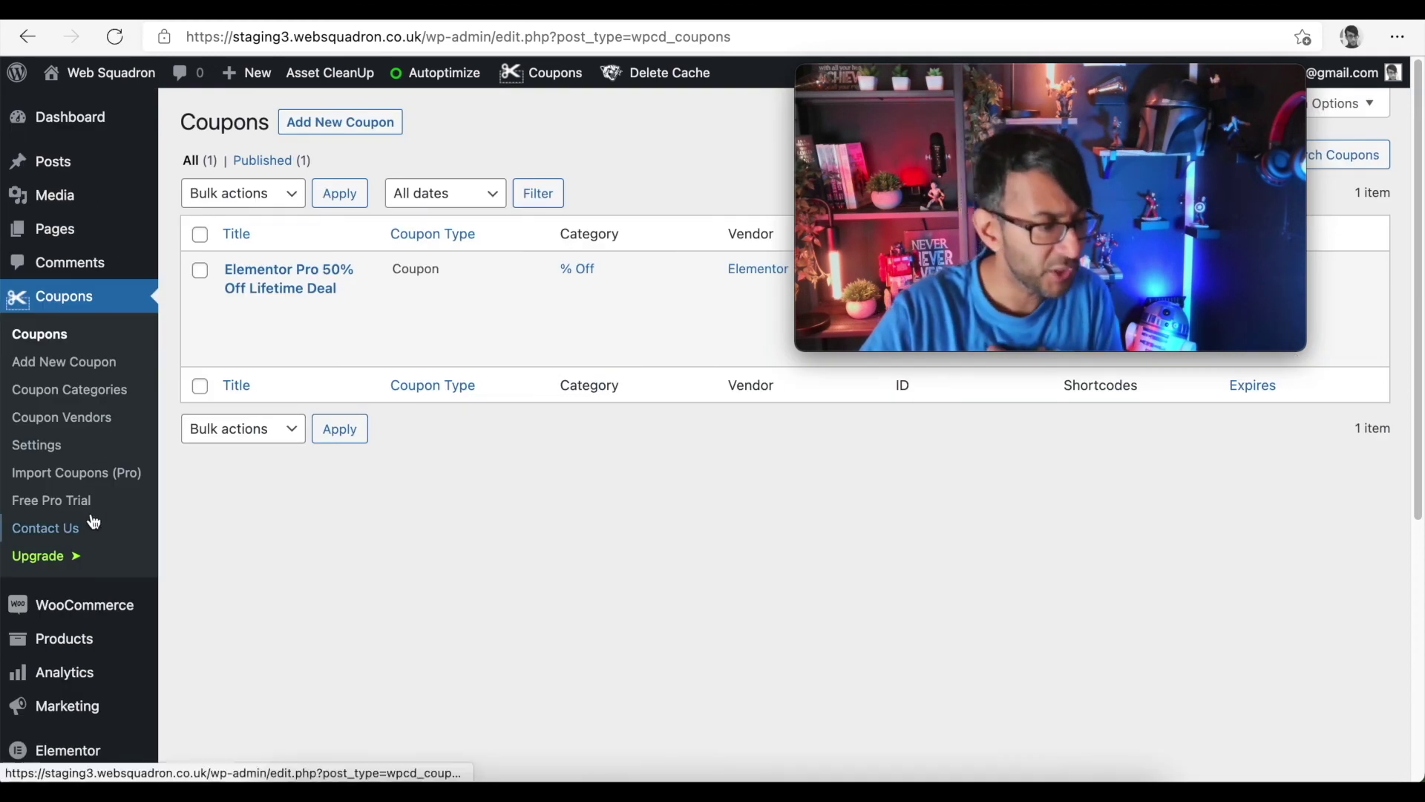
Open the Free Pro Trial and Upgrade pricing page and scroll to the Free vs Pro $29.99/year plans.
left_click(68, 504)
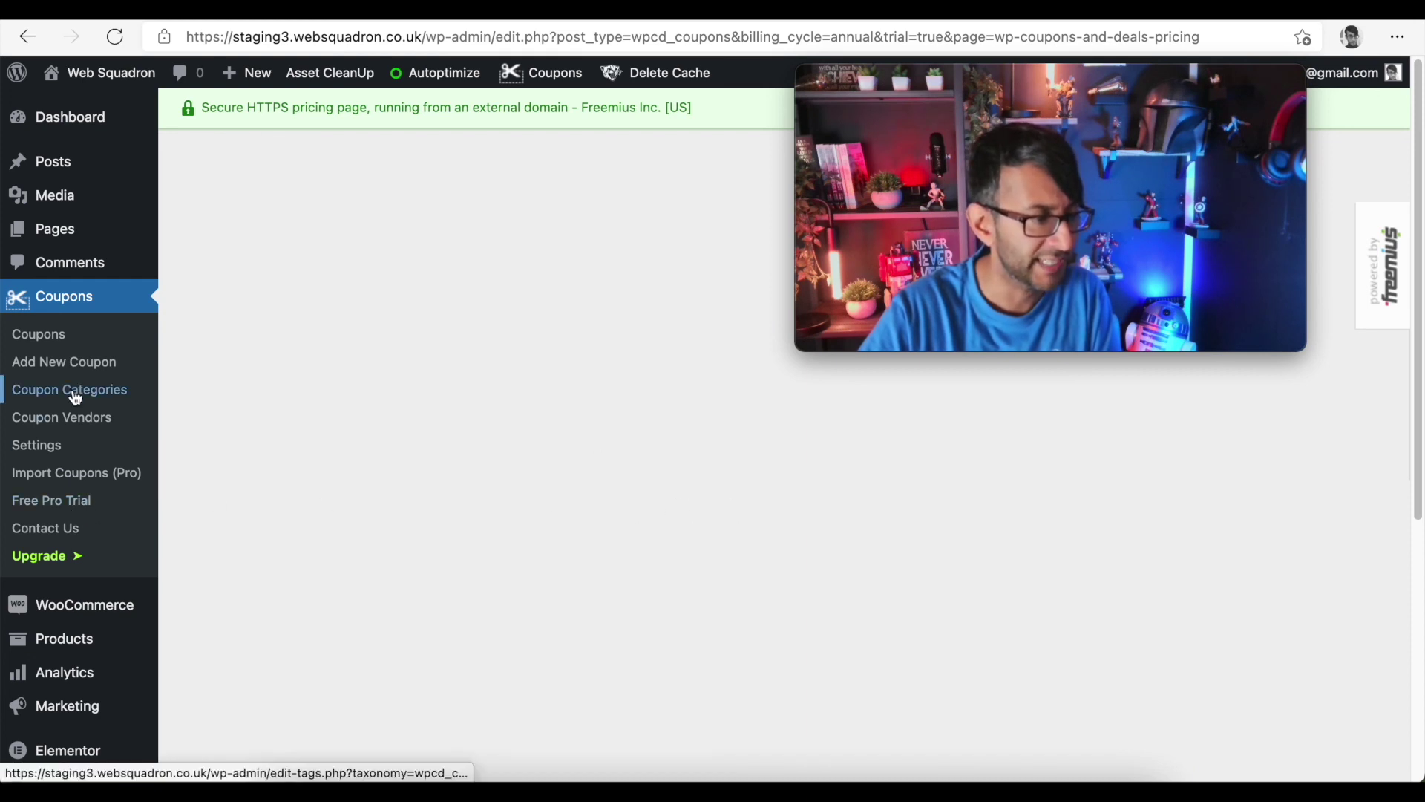
left_click(69, 558)
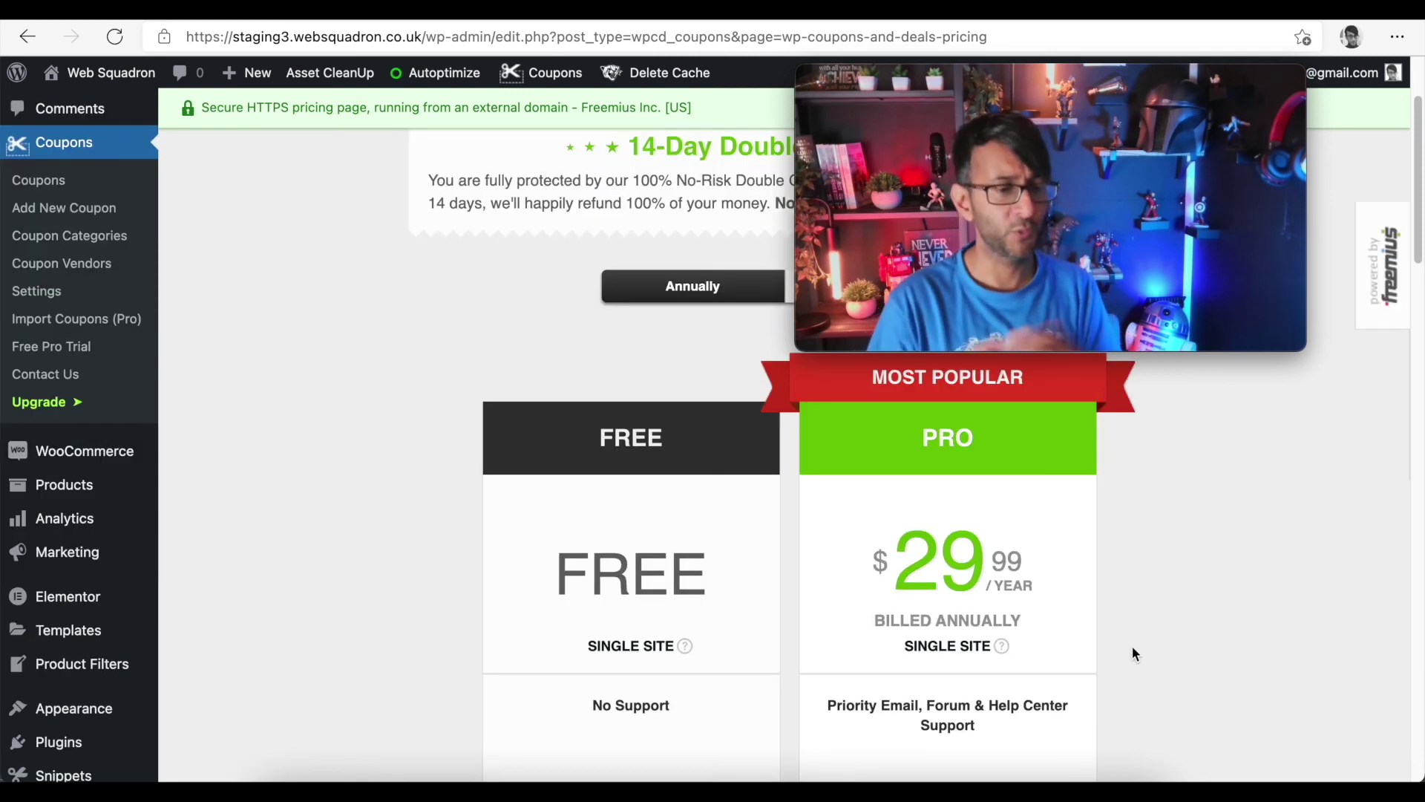
scroll(1123, 649, "down", 3)
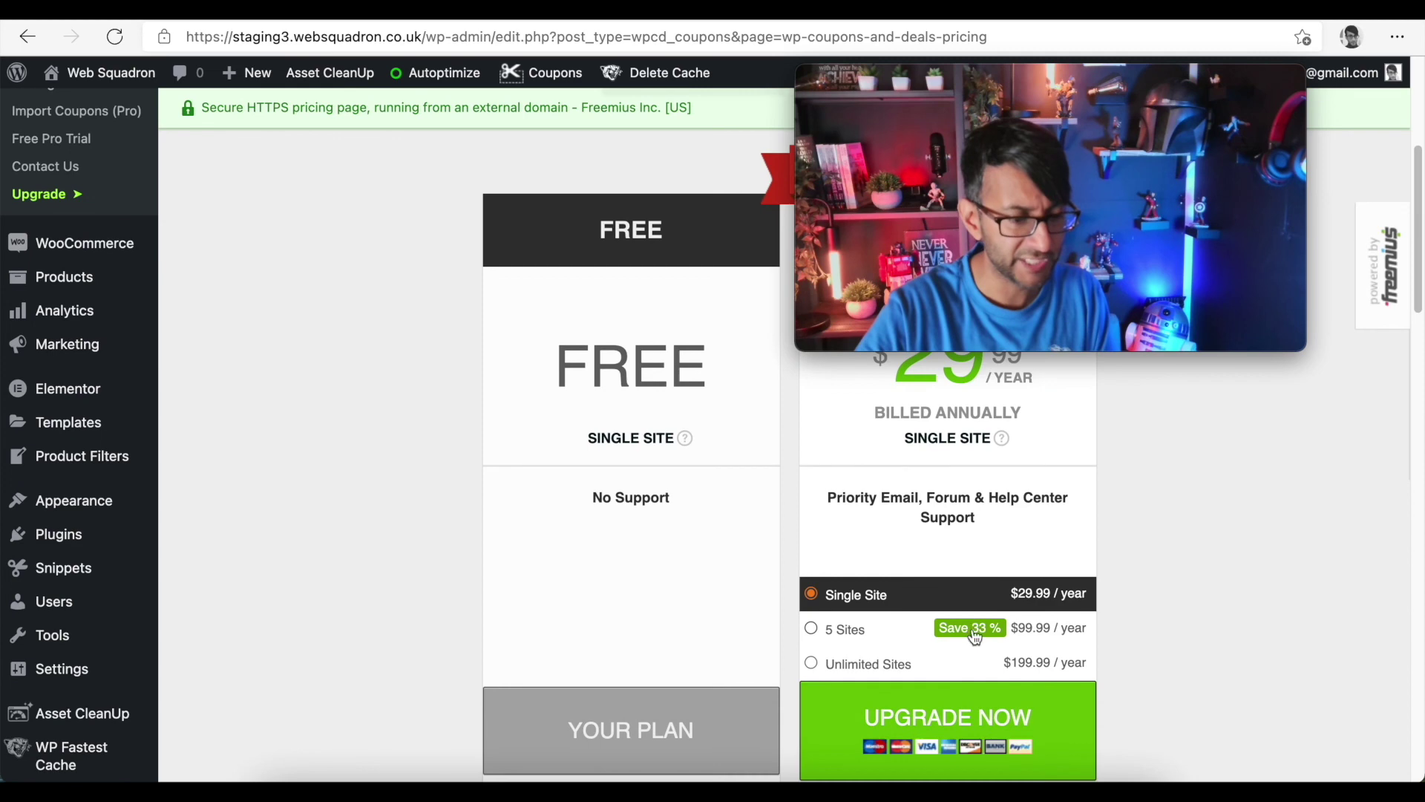
Switch to the wordpress.org WP Coupons and Deals 3.1.0 page and browse its Pro features.
key("ctrl+Tab")
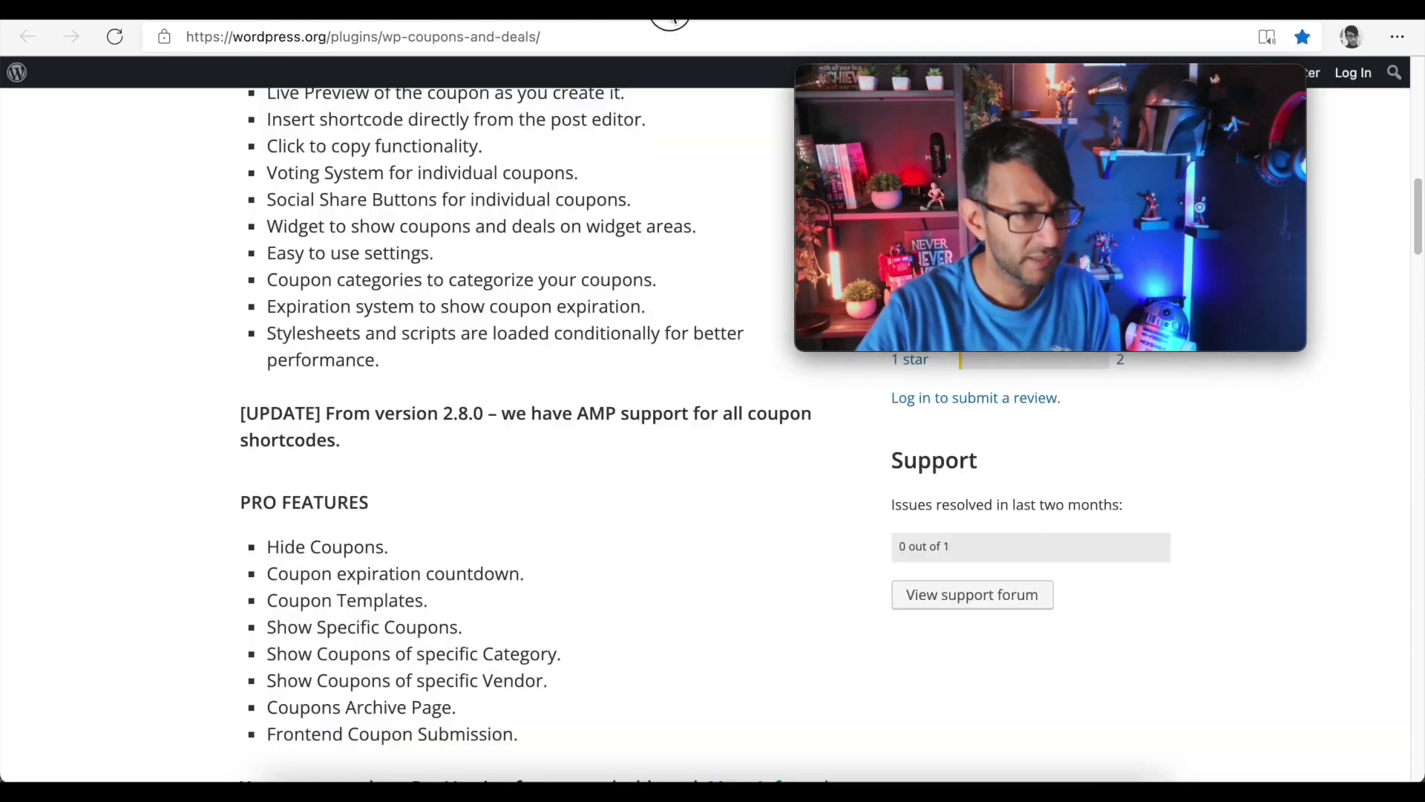
scroll(587, 586, "down", 1)
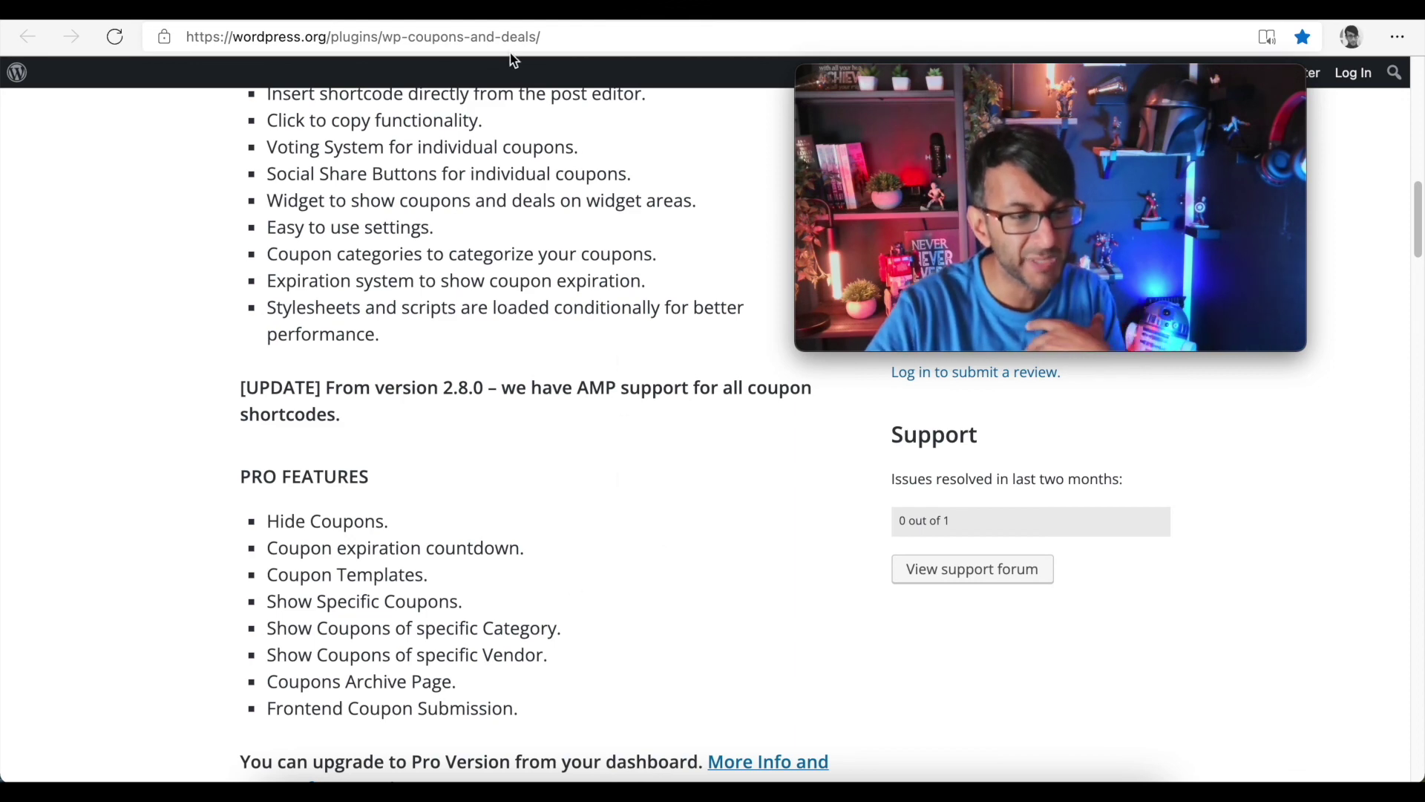
scroll(638, 439, "up", 15)
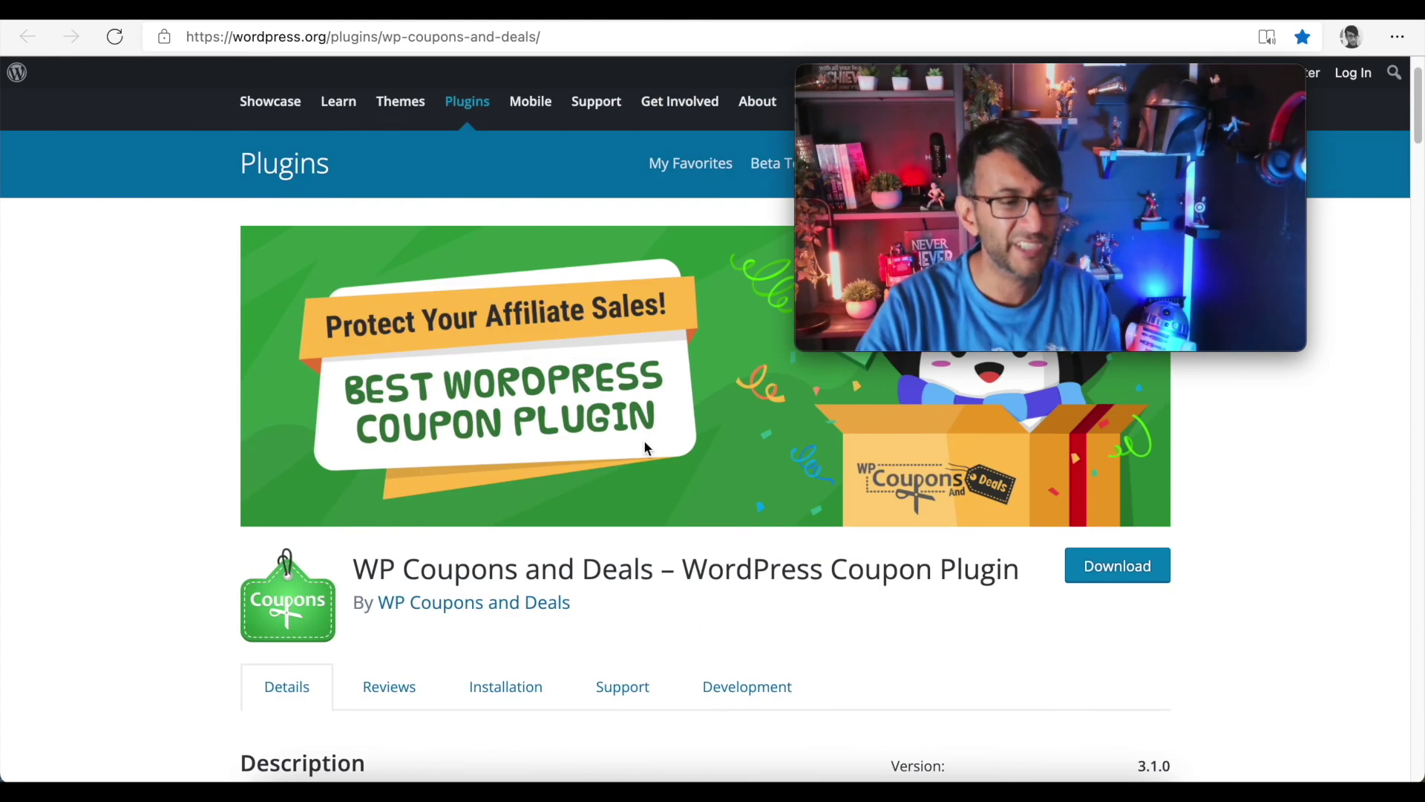
mouse_move(925, 75)
left_click_drag(925, 75, 999, 369)
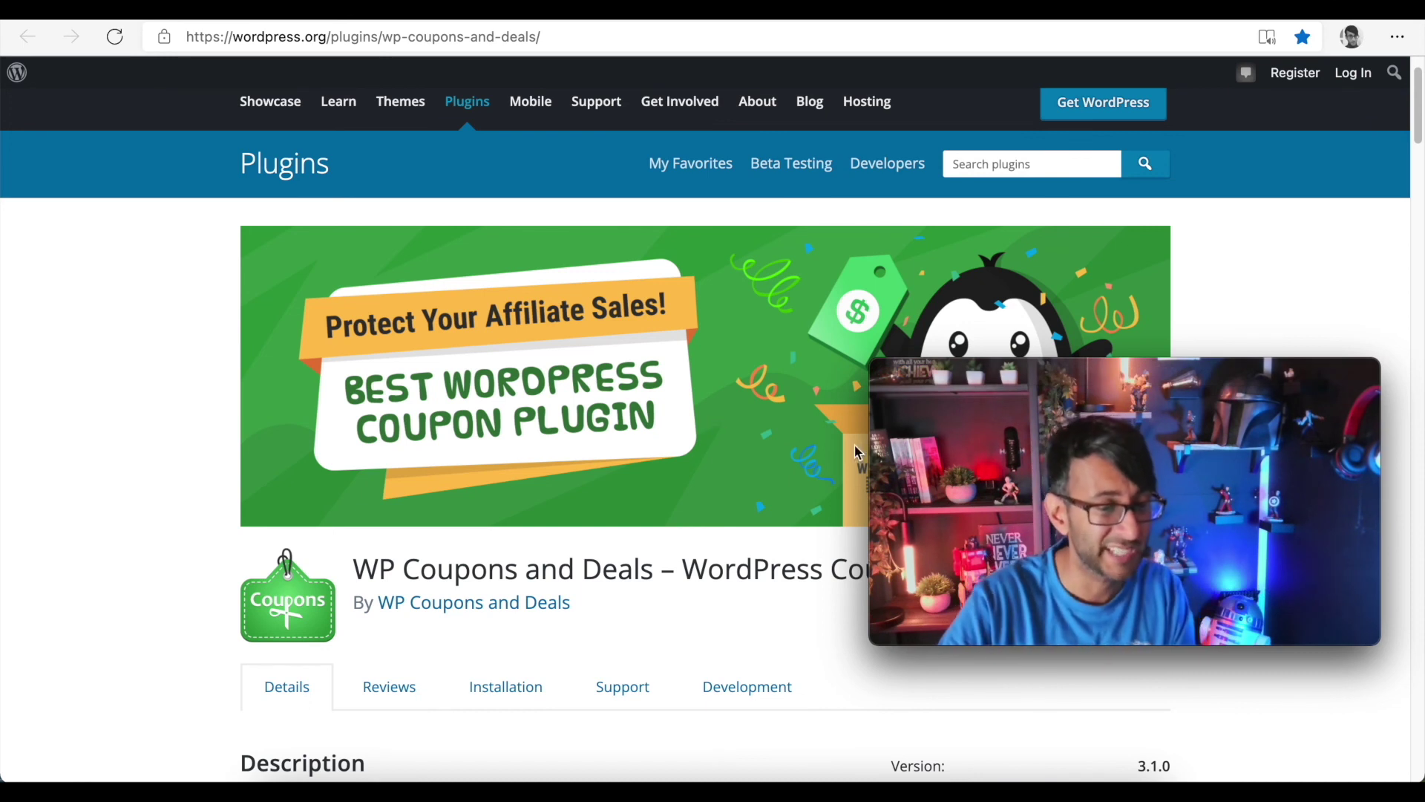
mouse_move(1008, 401)
left_click_drag(1008, 400, 1046, 271)
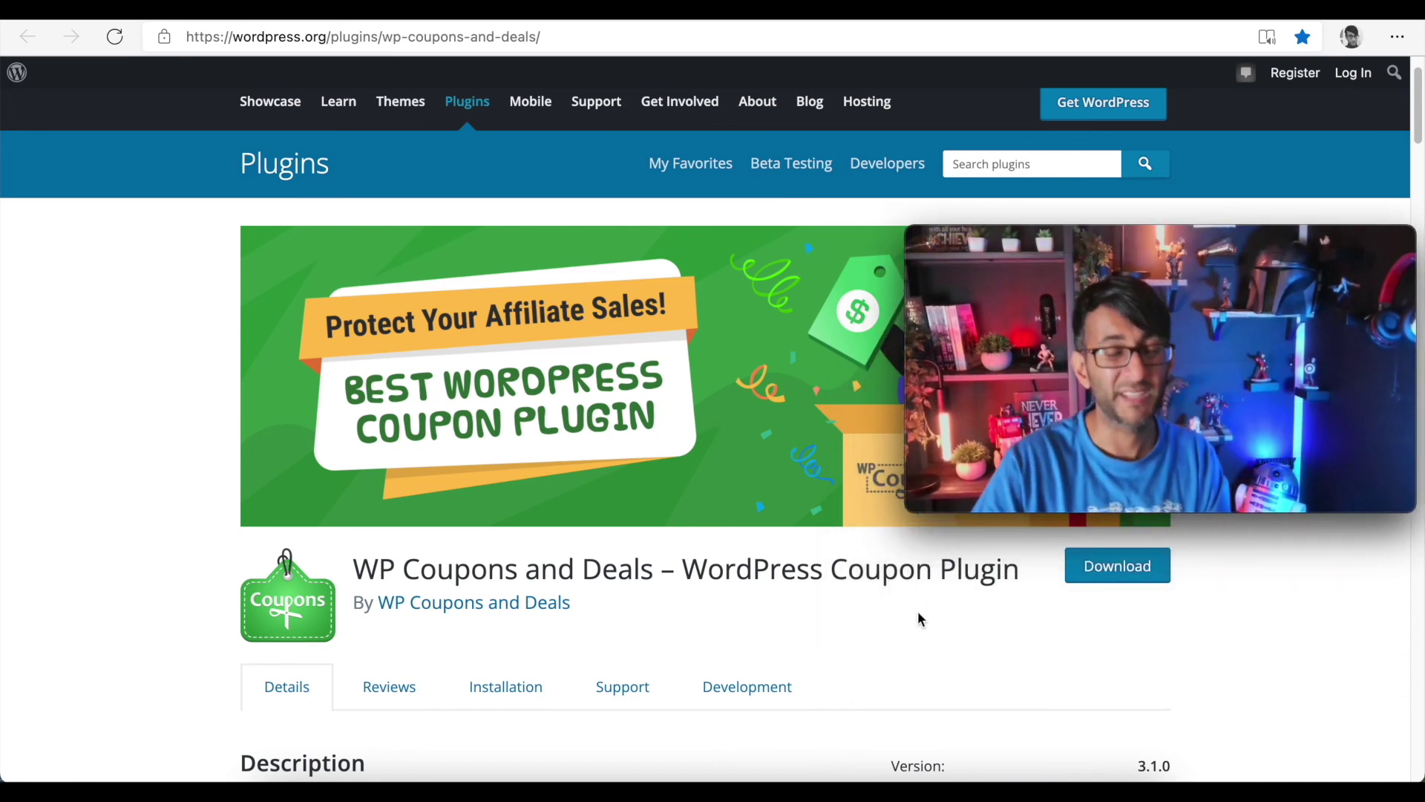